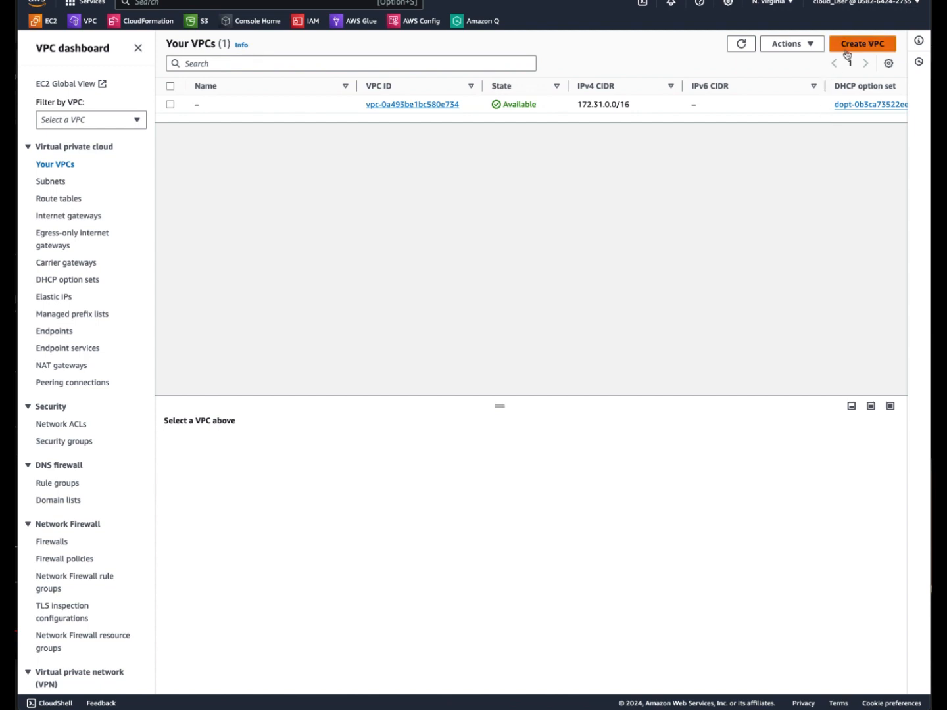
- Start creating a VPC together with its other networking resources, using VPC_A as the auto-generated name tag
left_click(843, 49)
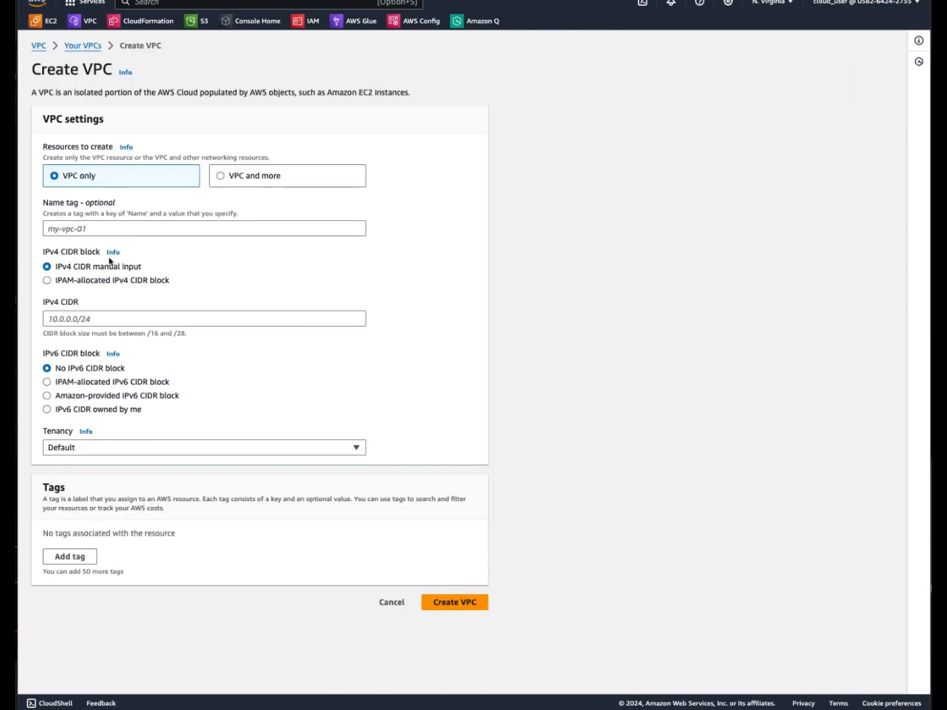
left_click(219, 177)
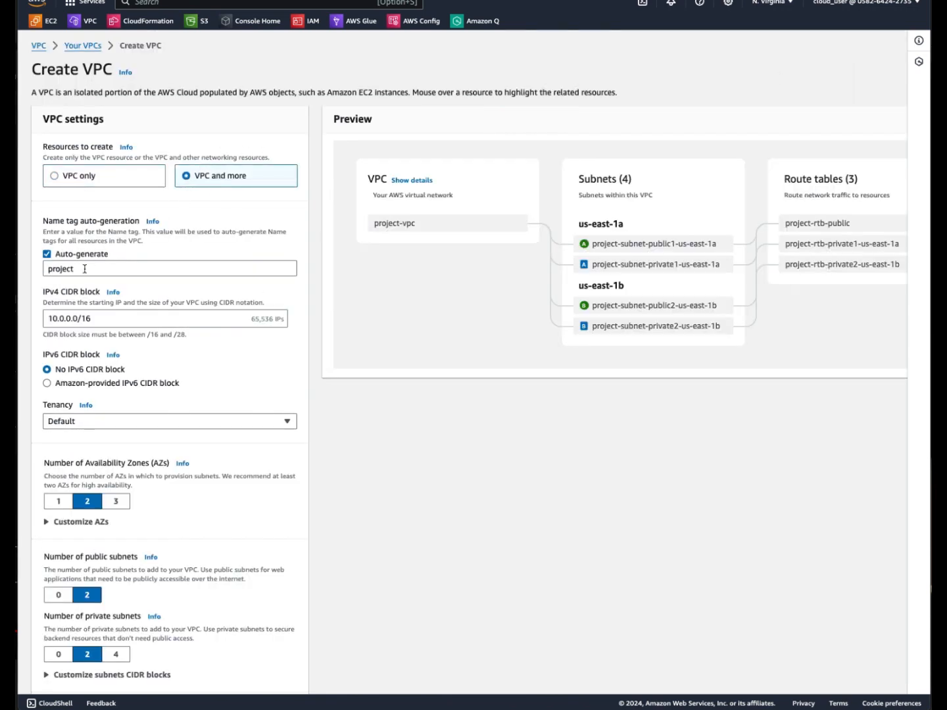
double_click(65, 270)
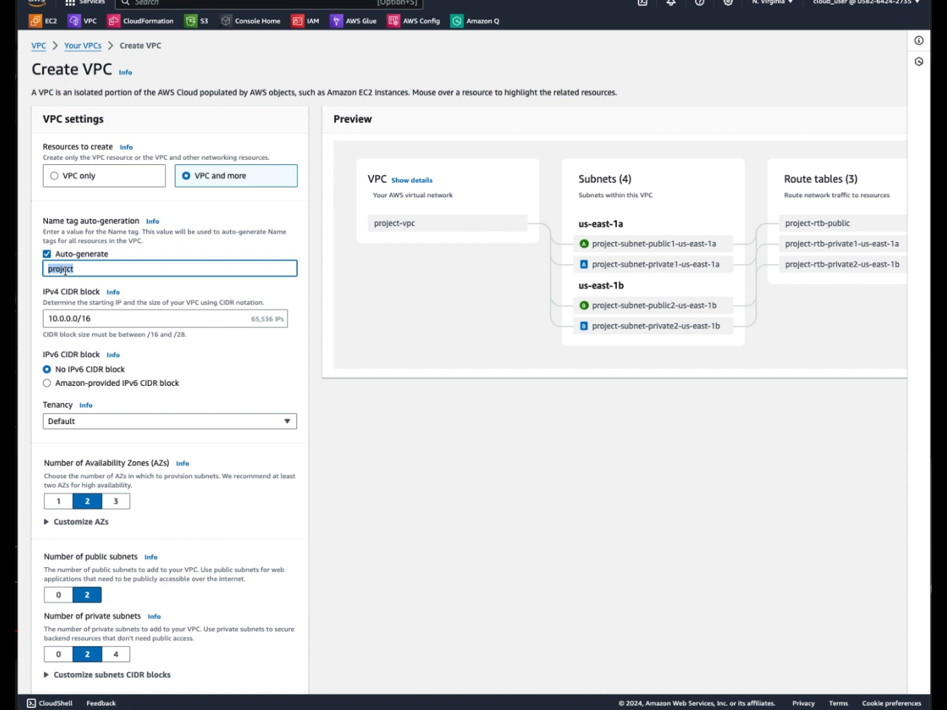
type("VPC")
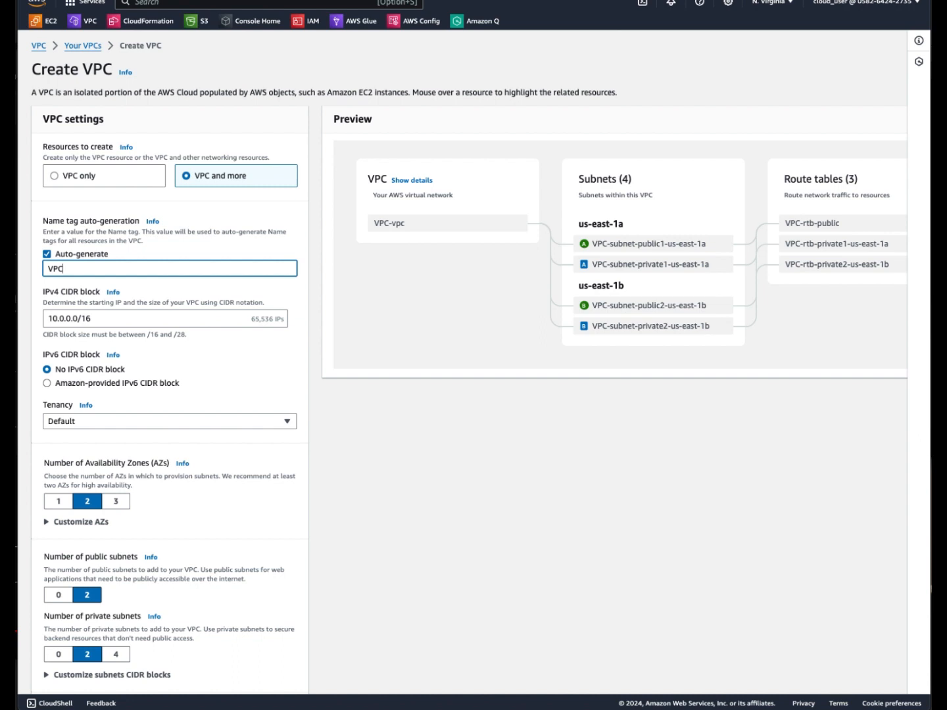
type("_A")
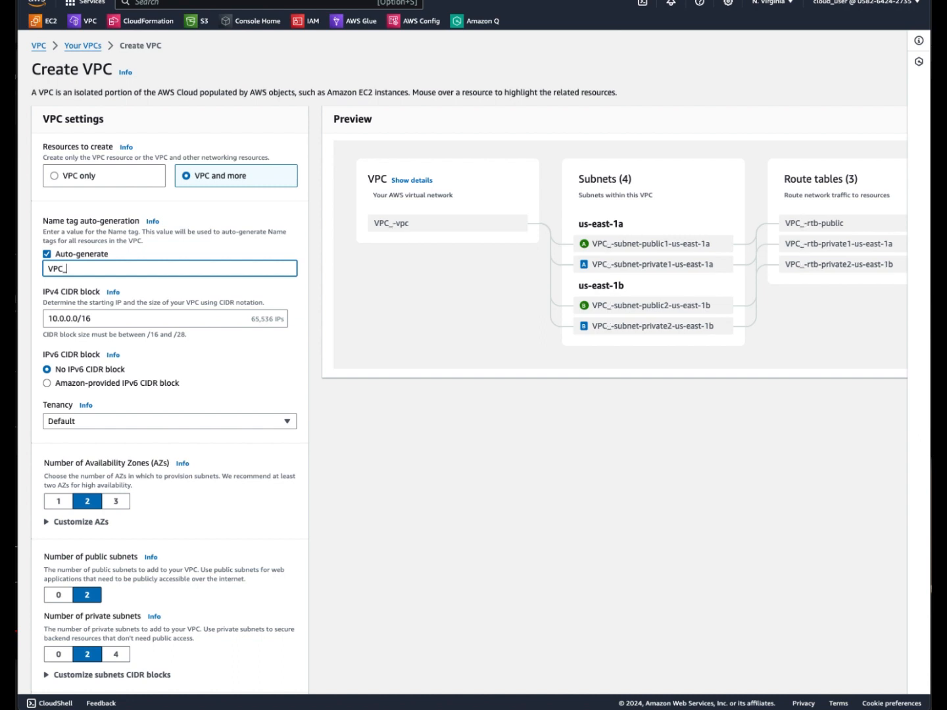
- Set the IPv4 CIDR block of VPC_A to 10.1.0.0/16
left_click(62, 318)
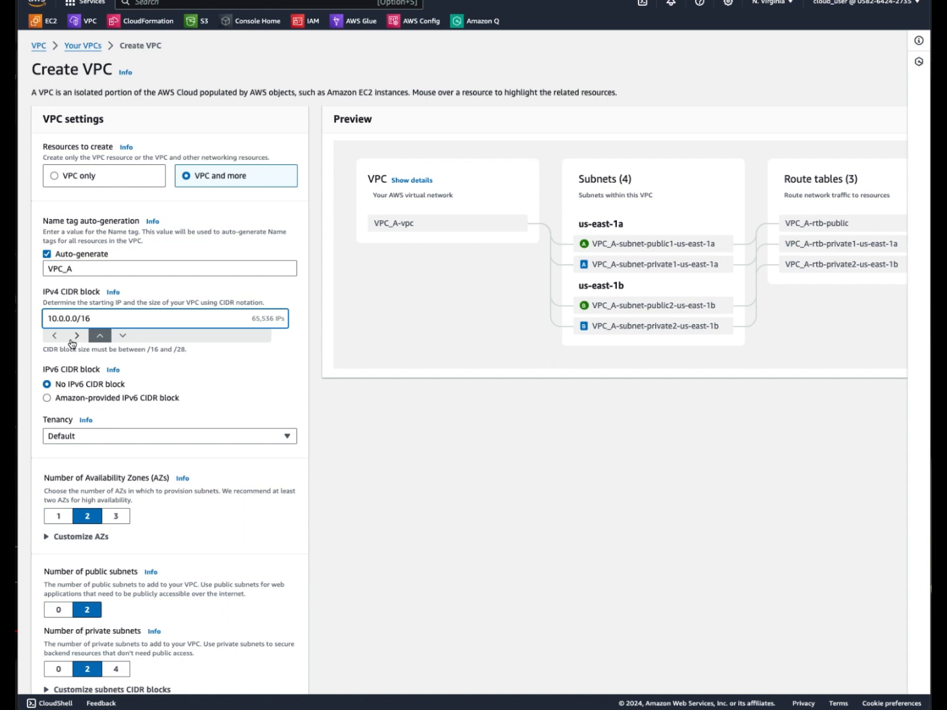
key("Left")
key("Left")
type(".1")
left_click(396, 506)
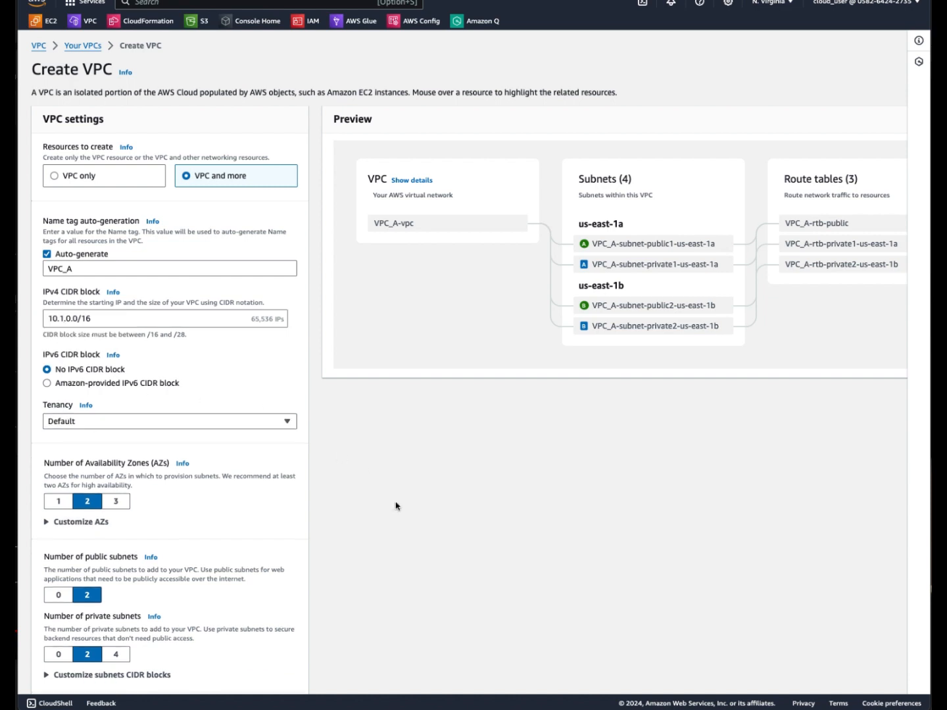
- Set VPC_A to use 1 Availability Zone and no VPC endpoints
scroll(395, 505, "down", 2)
left_click(64, 360)
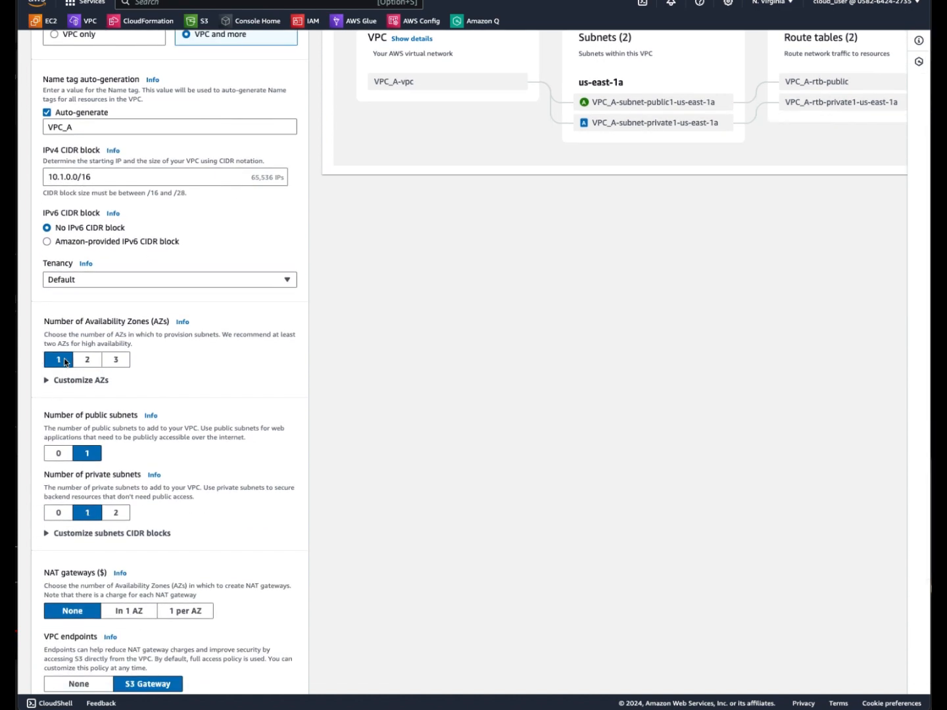
scroll(178, 426, "down", 2)
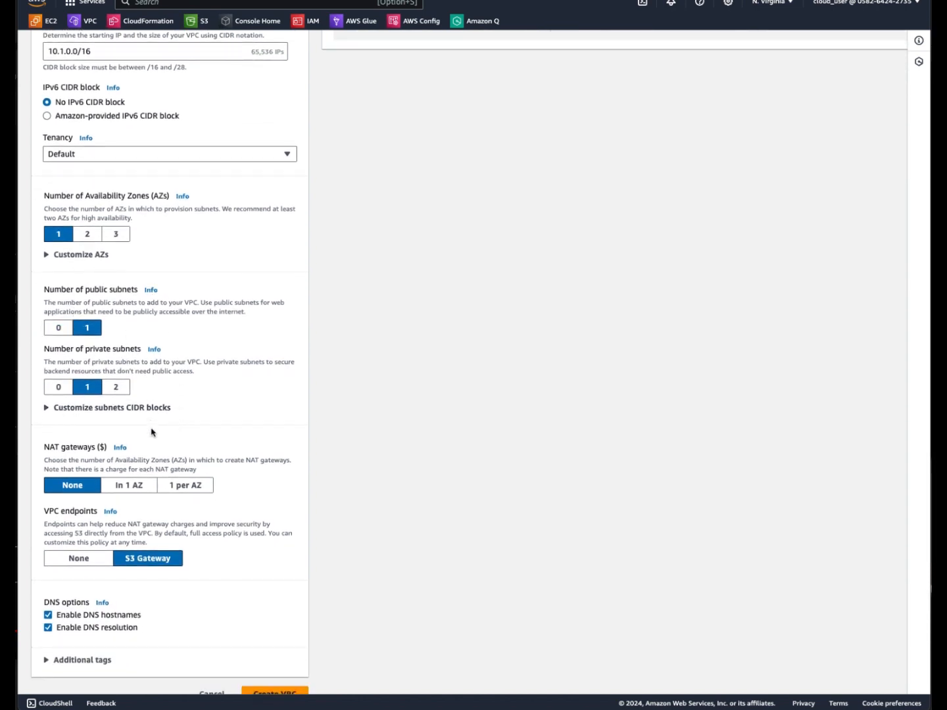
scroll(138, 479, "down", 1)
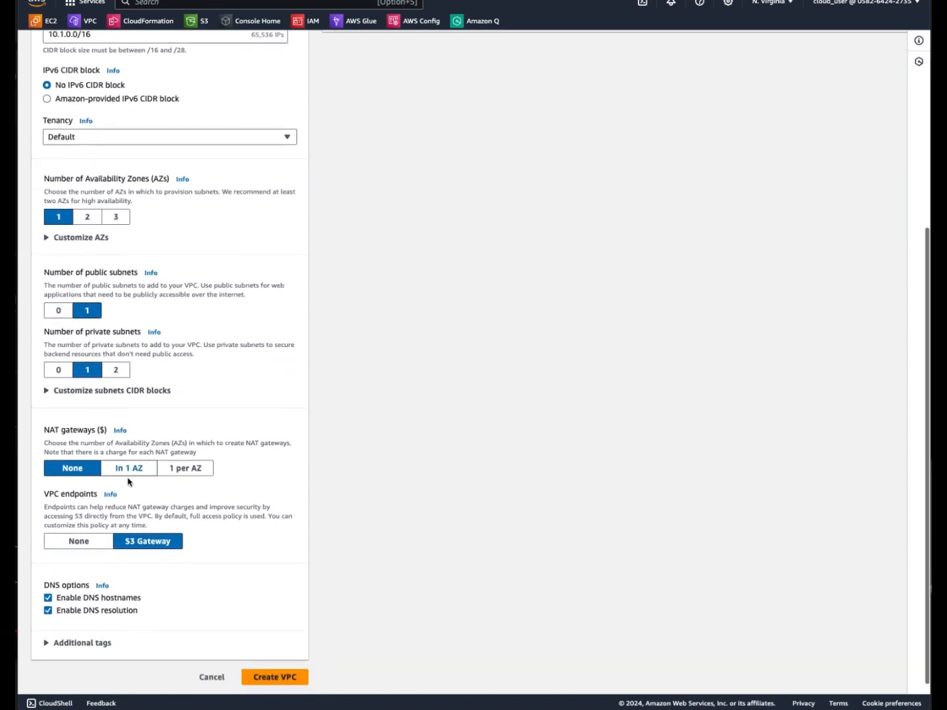
left_click(87, 542)
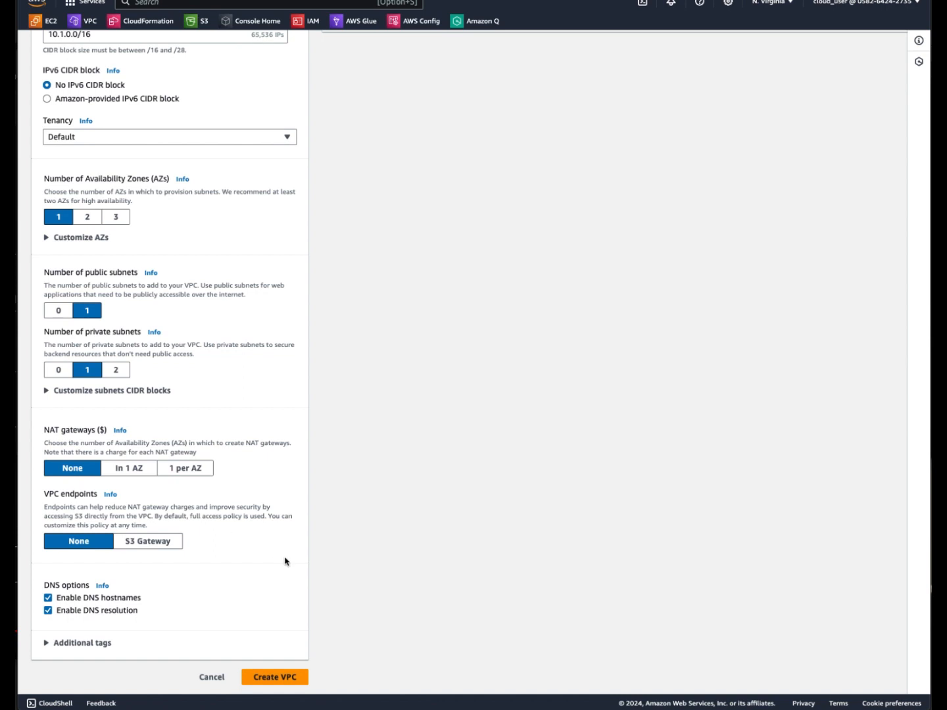
- Create VPC_A with the configured settings, view it, and return to the list of VPCs
left_click(285, 676)
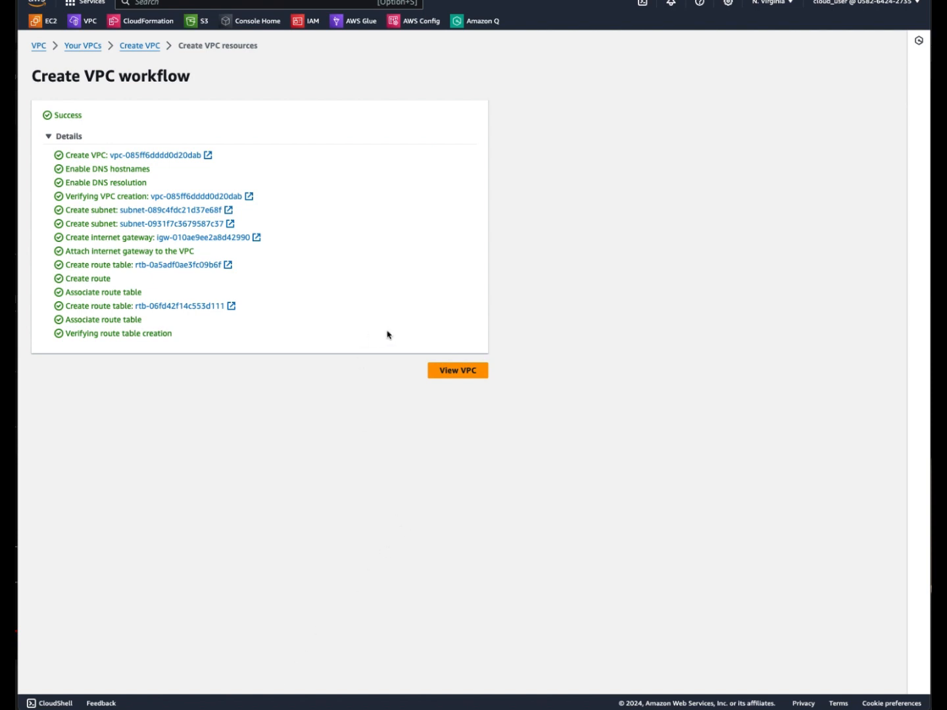
left_click(453, 371)
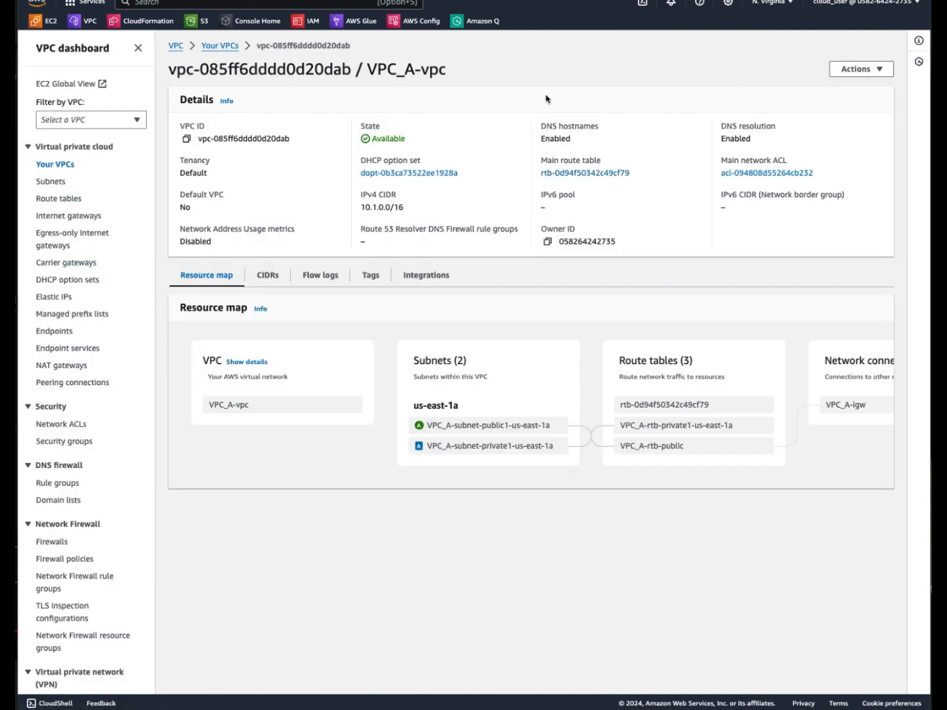
left_click(223, 46)
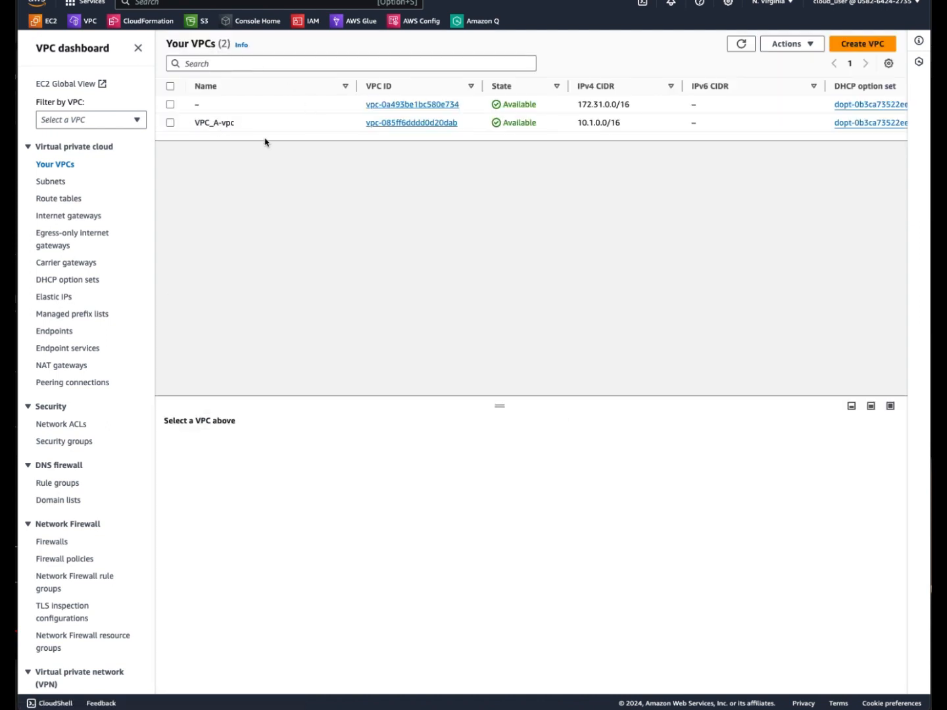
- Start a second VPC with its other networking resources, using name tag VPC_B and IPv4 CIDR block 10.2.0.0/16
left_click(873, 49)
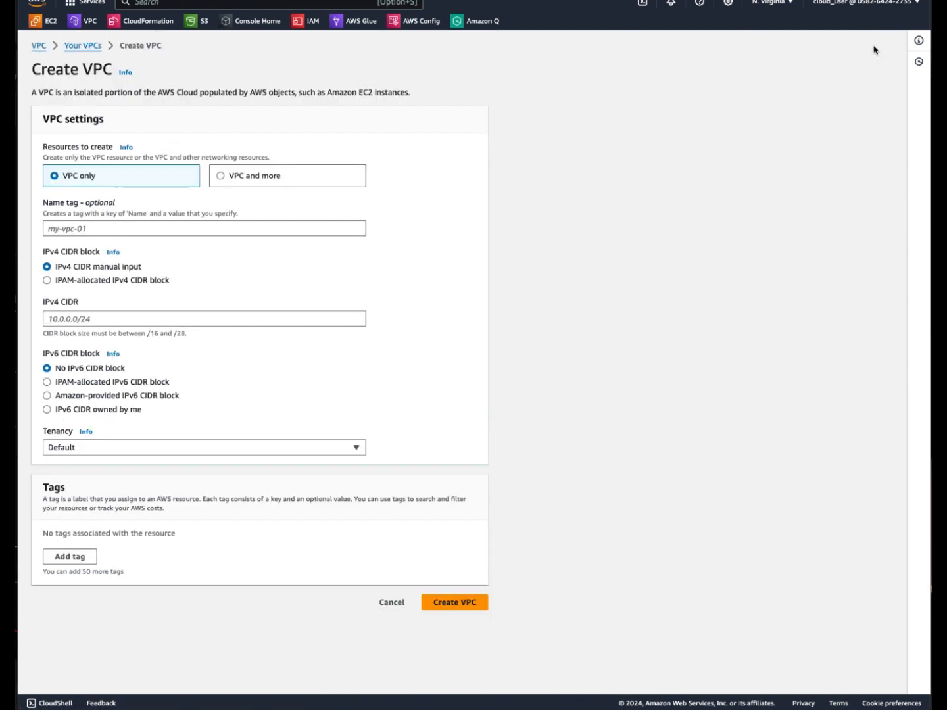
left_click(221, 176)
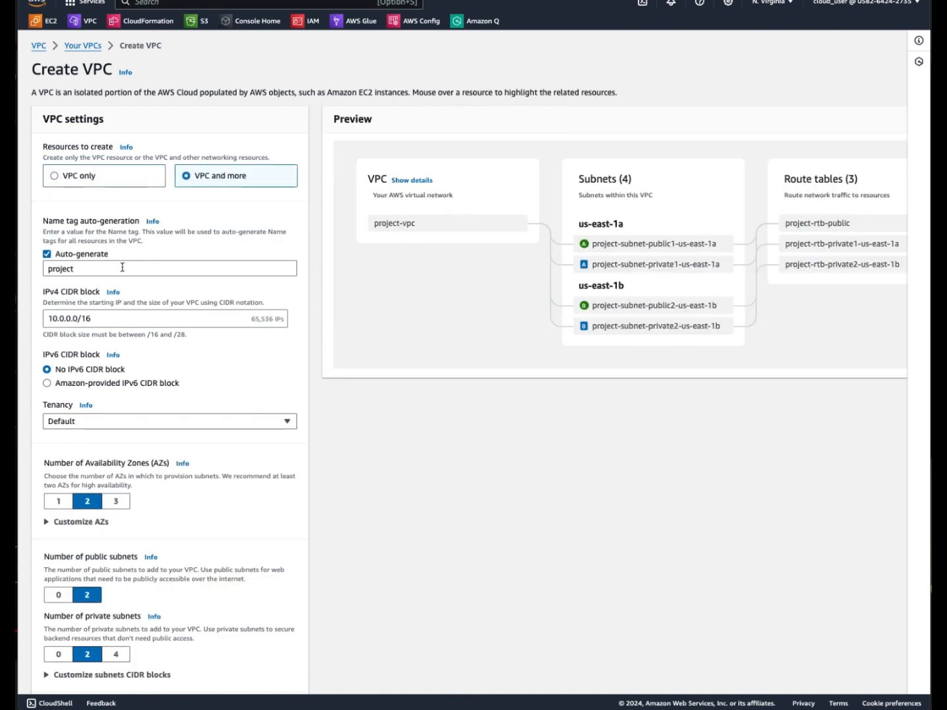
double_click(63, 270)
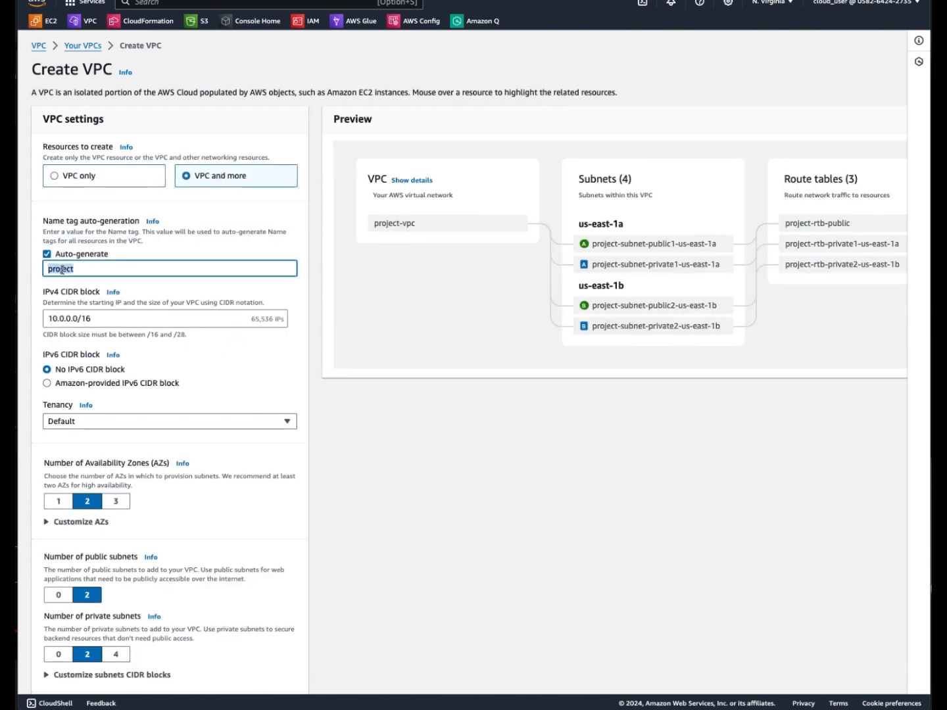
type("VPC_B")
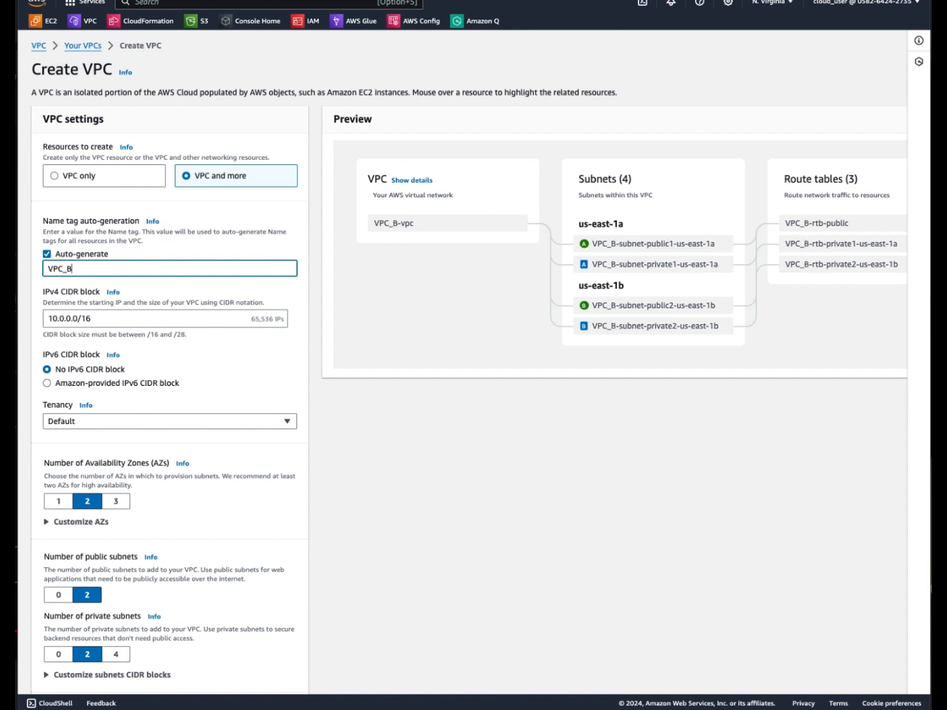
left_click(64, 318)
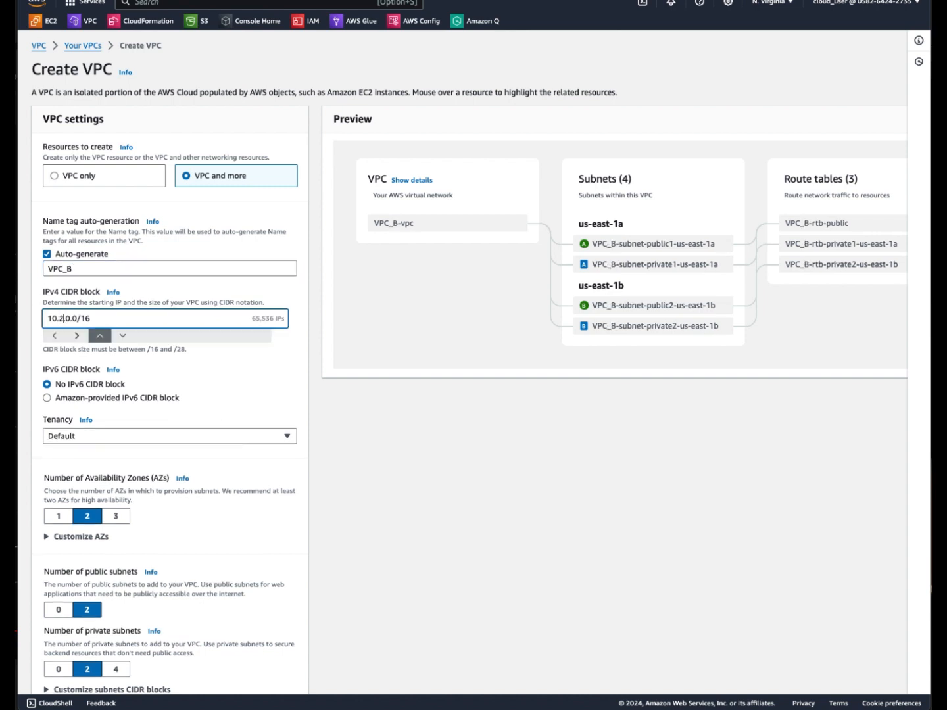
left_click(348, 492)
- Set VPC_B to use 1 Availability Zone, 0 public subnets and no VPC endpoints
scroll(349, 492, "down", 3)
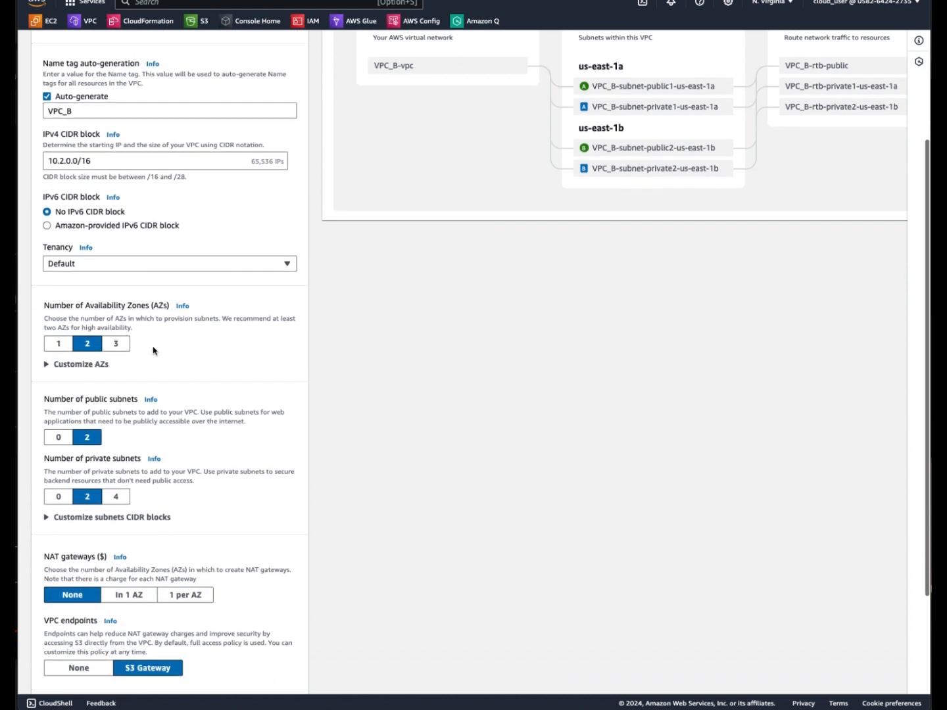
left_click(59, 343)
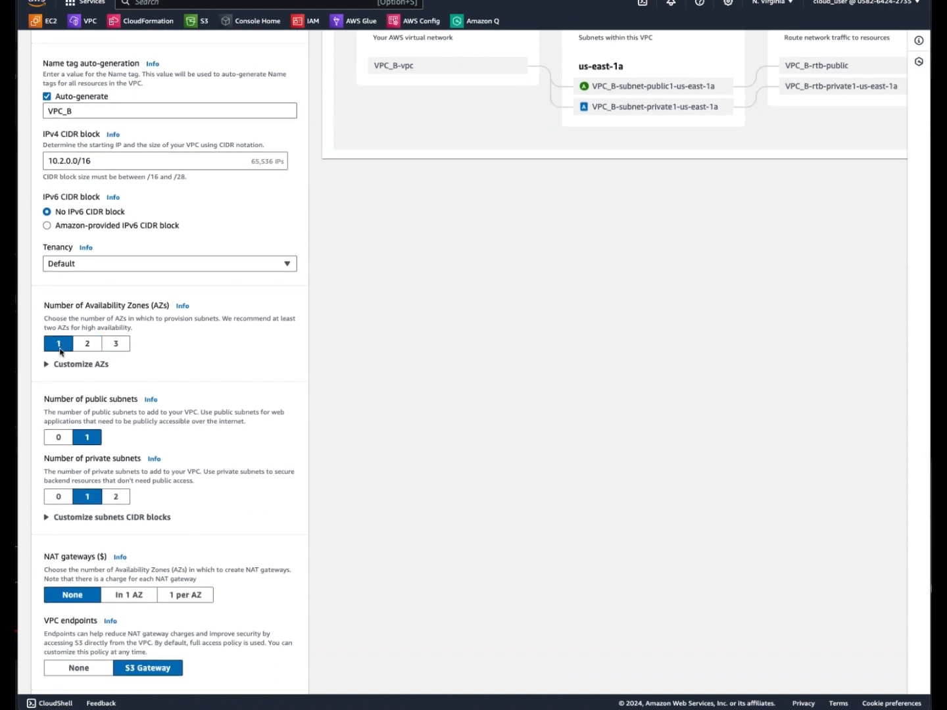
left_click(55, 439)
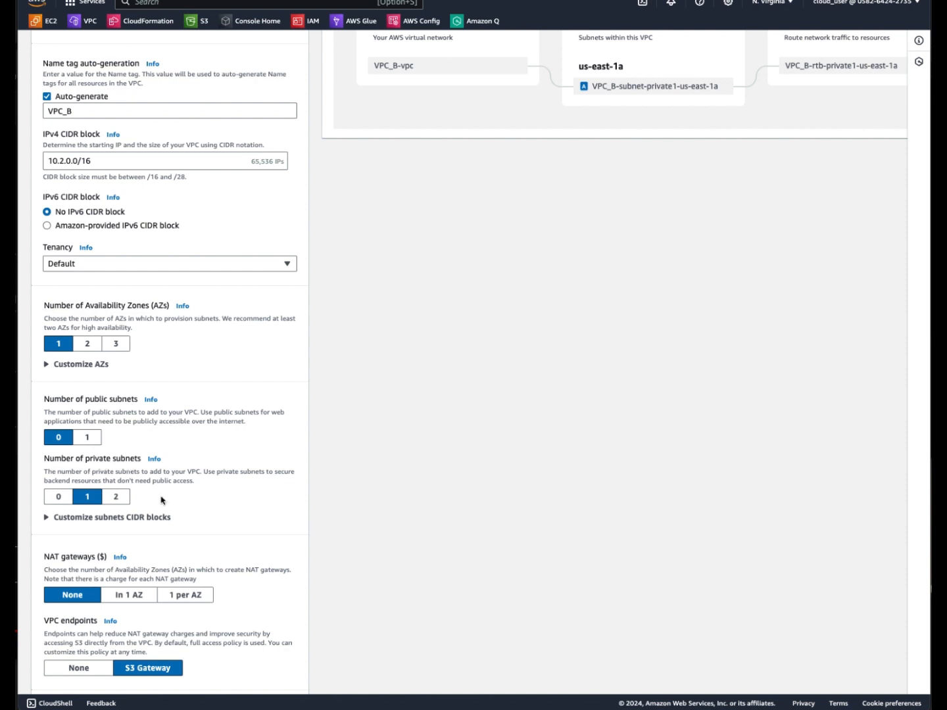
scroll(181, 516, "down", 2)
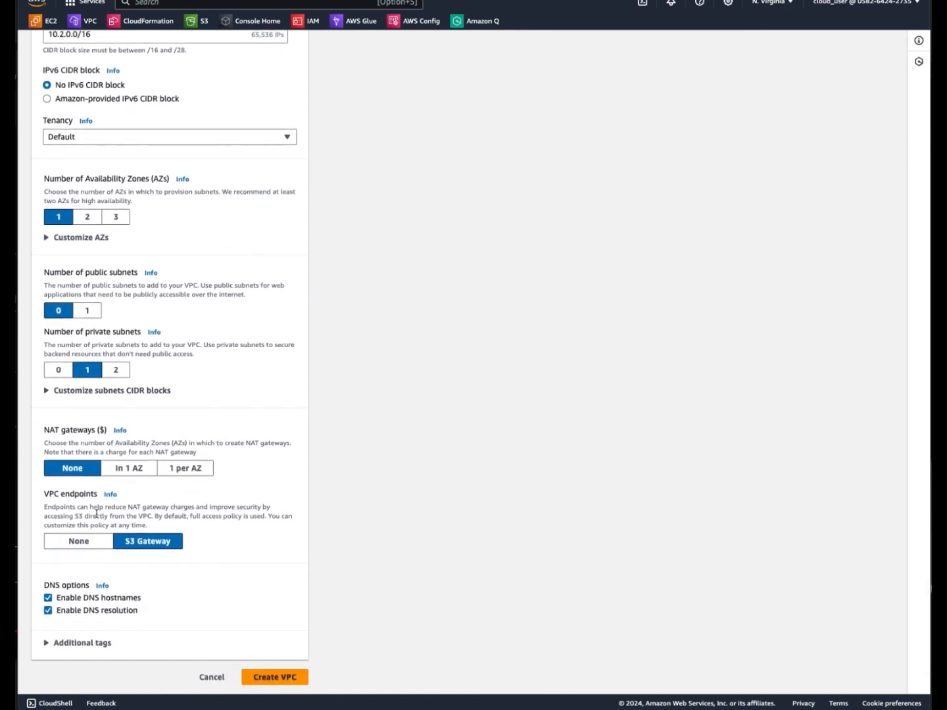
left_click(86, 541)
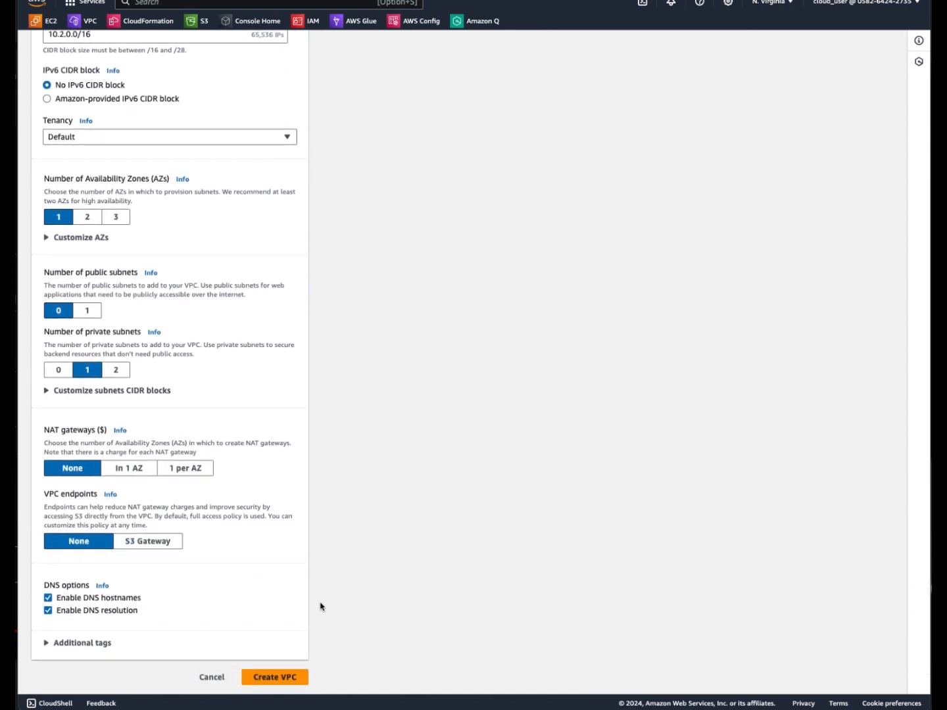
- Create VPC_B with the configured settings, view it, and return to a refreshed list of VPCs
left_click(275, 676)
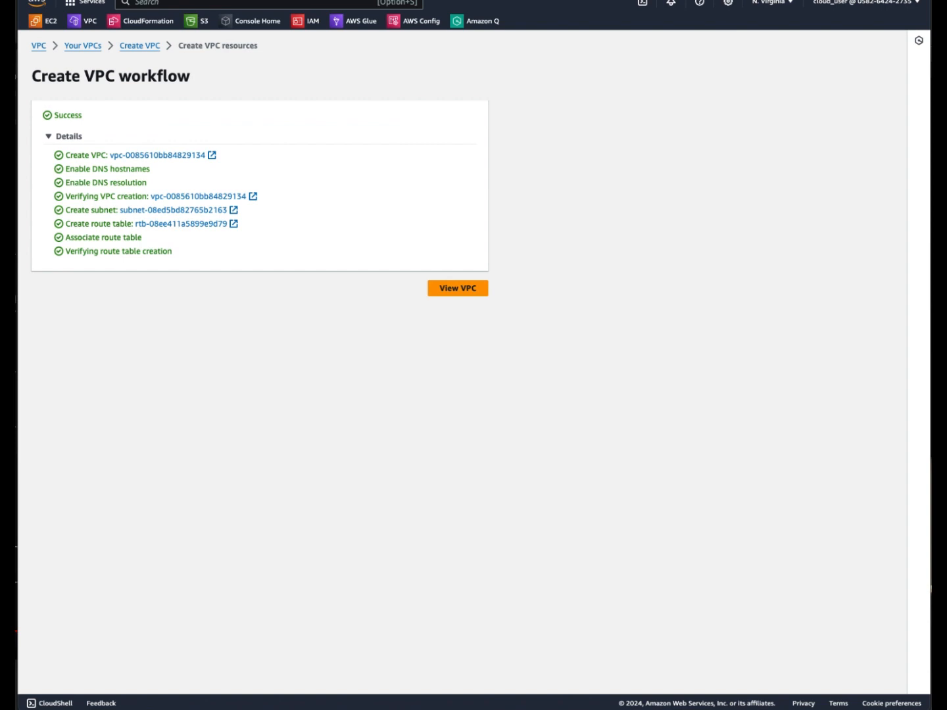
left_click(458, 288)
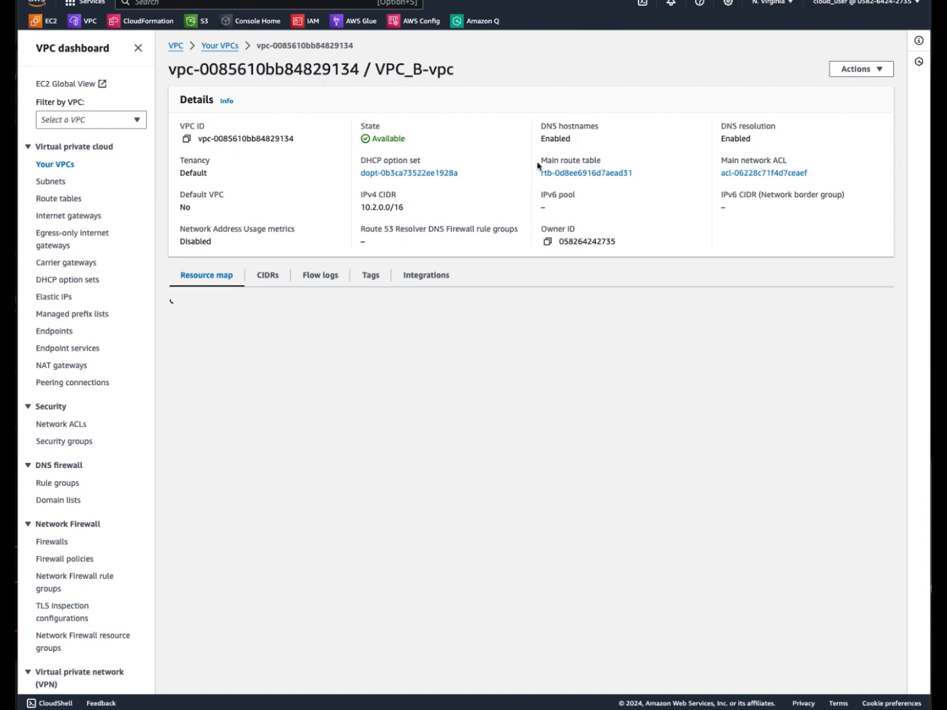
left_click(233, 46)
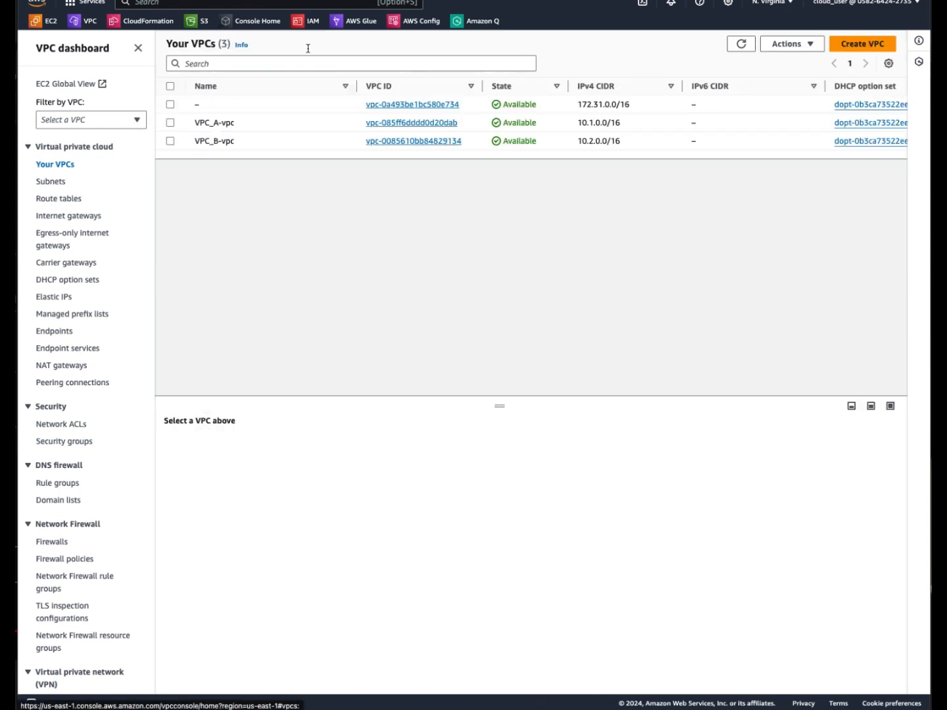
left_click(745, 49)
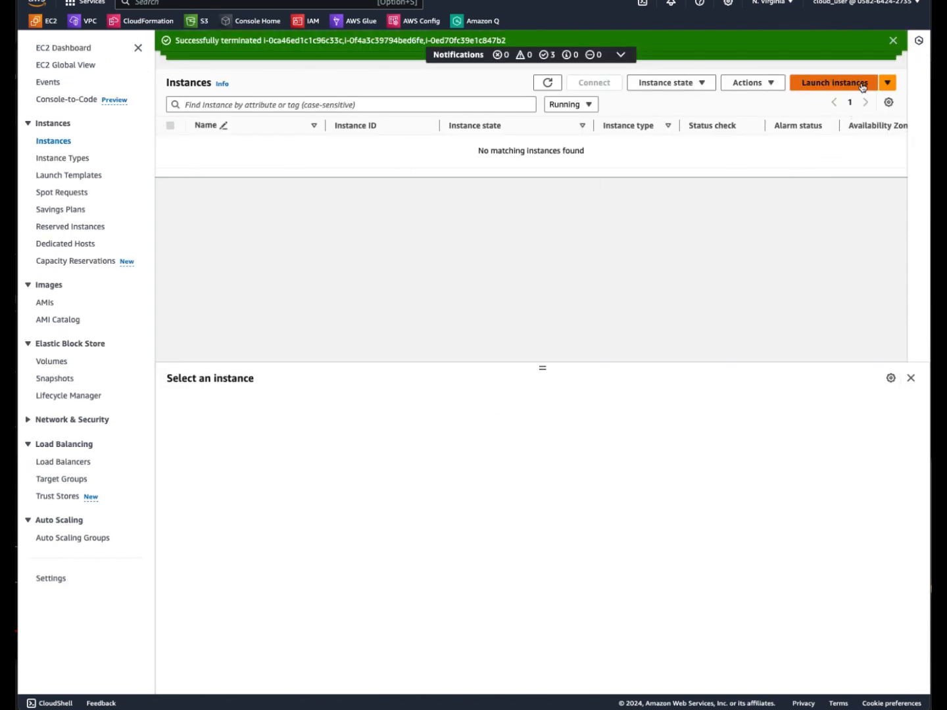
- Start launching an EC2 instance named Bastion with the Ubuntu quick-start image
left_click(895, 41)
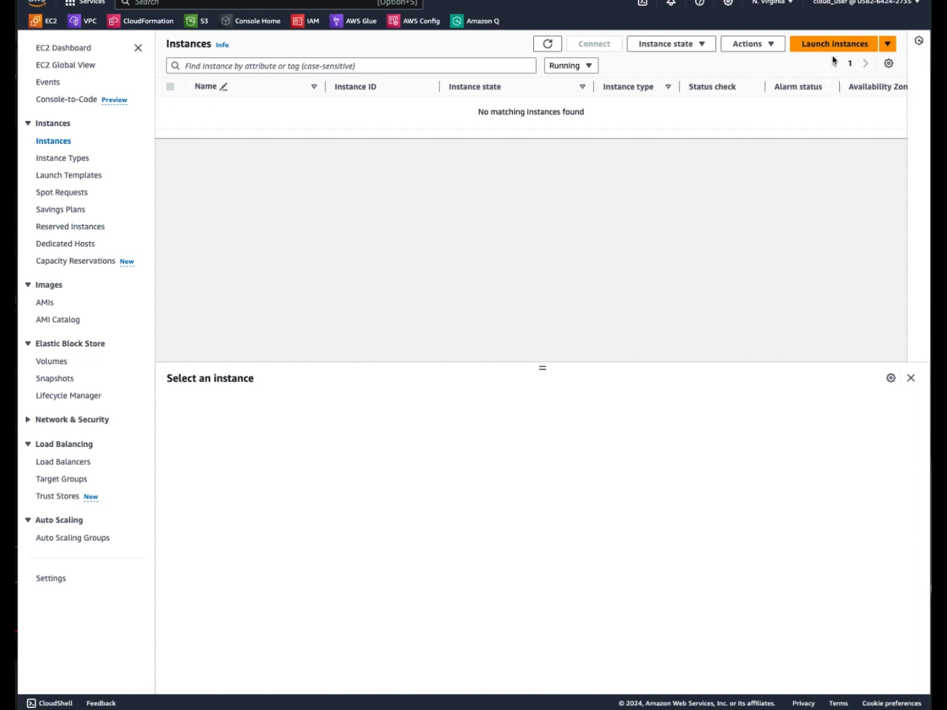
left_click(832, 45)
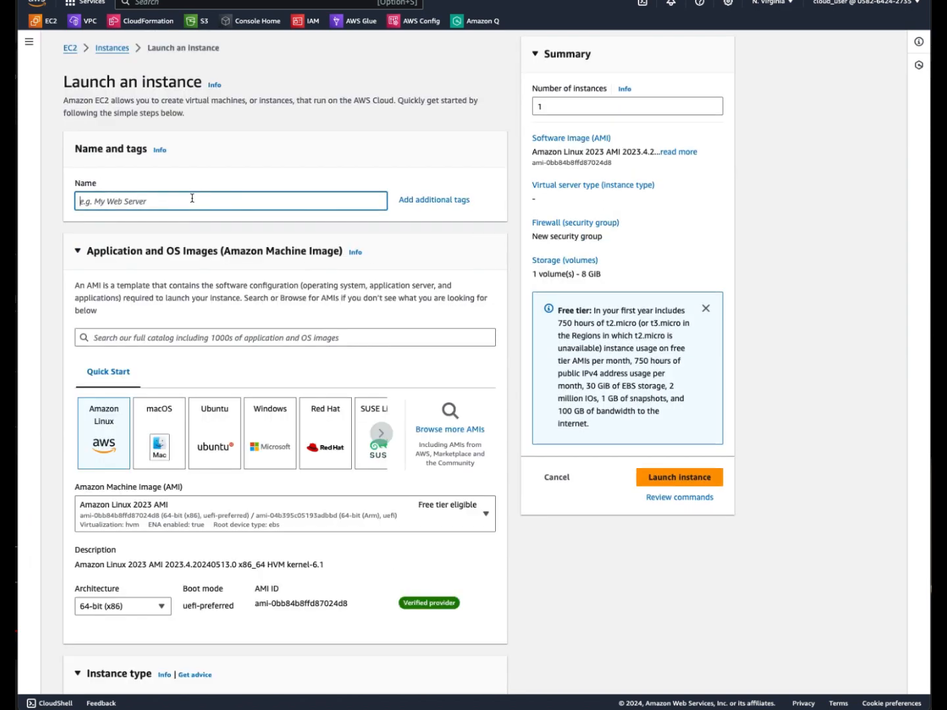
type("Bastion")
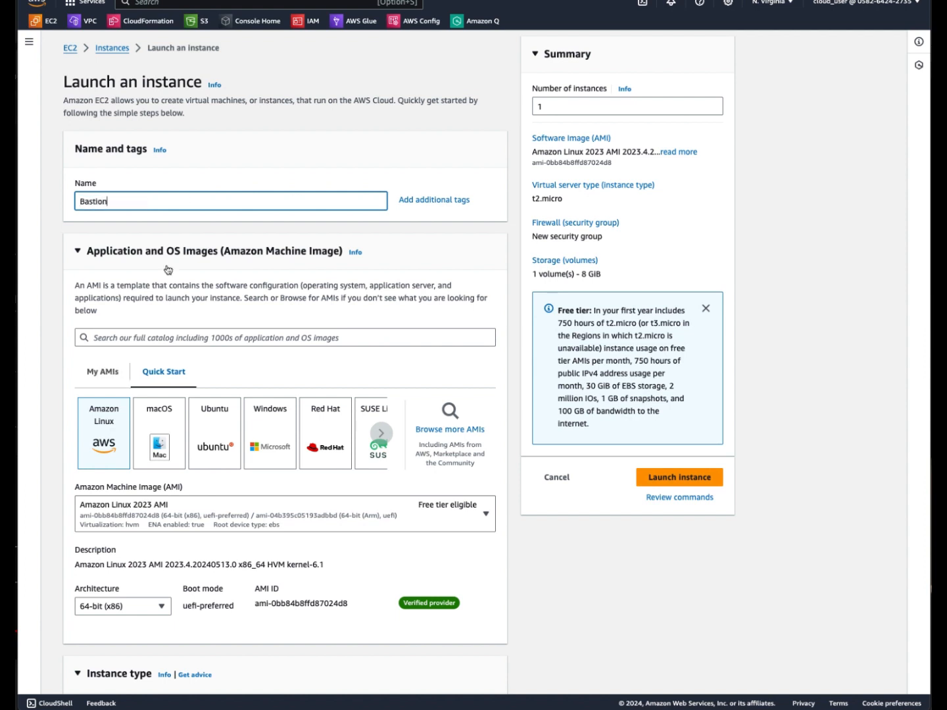
left_click(223, 441)
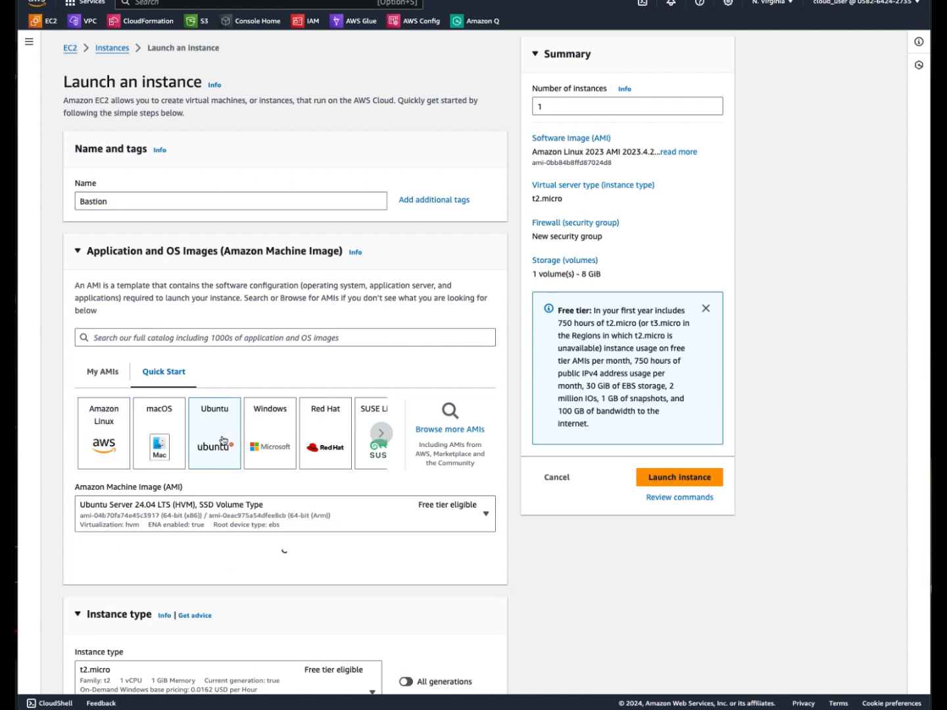
- Choose the existing MyKey key pair for the Bastion instance
scroll(392, 520, "down", 2)
scroll(392, 521, "down", 5)
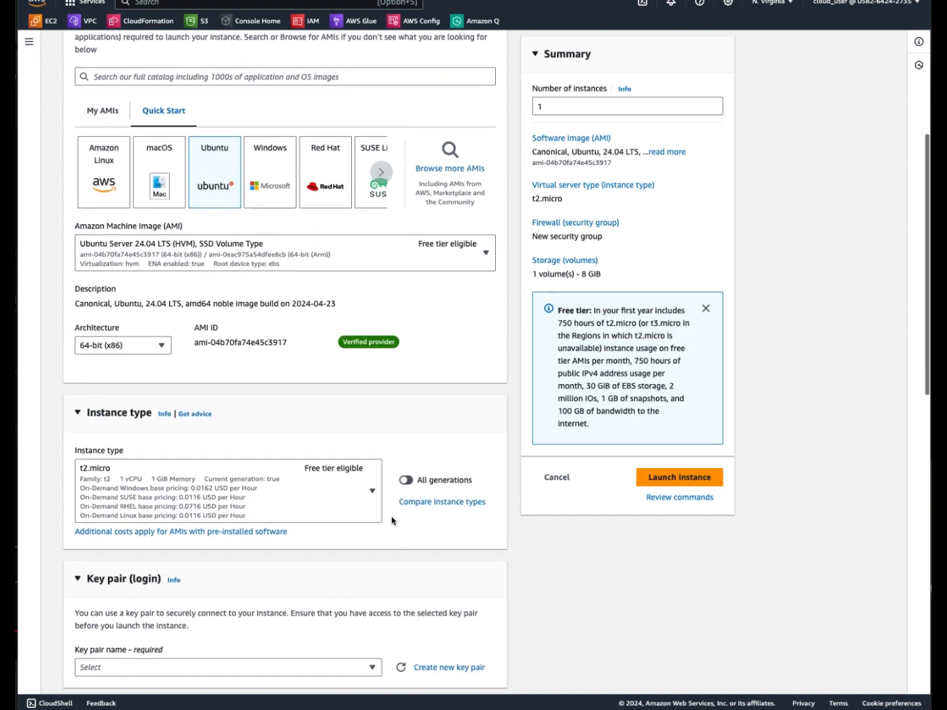
scroll(392, 521, "down", 1)
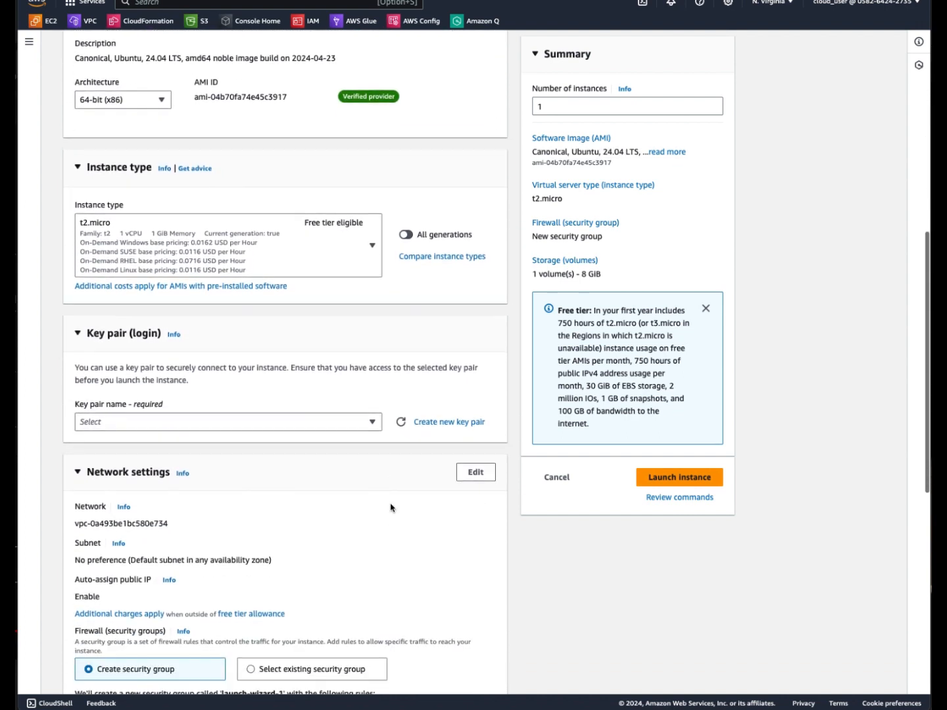
left_click(372, 422)
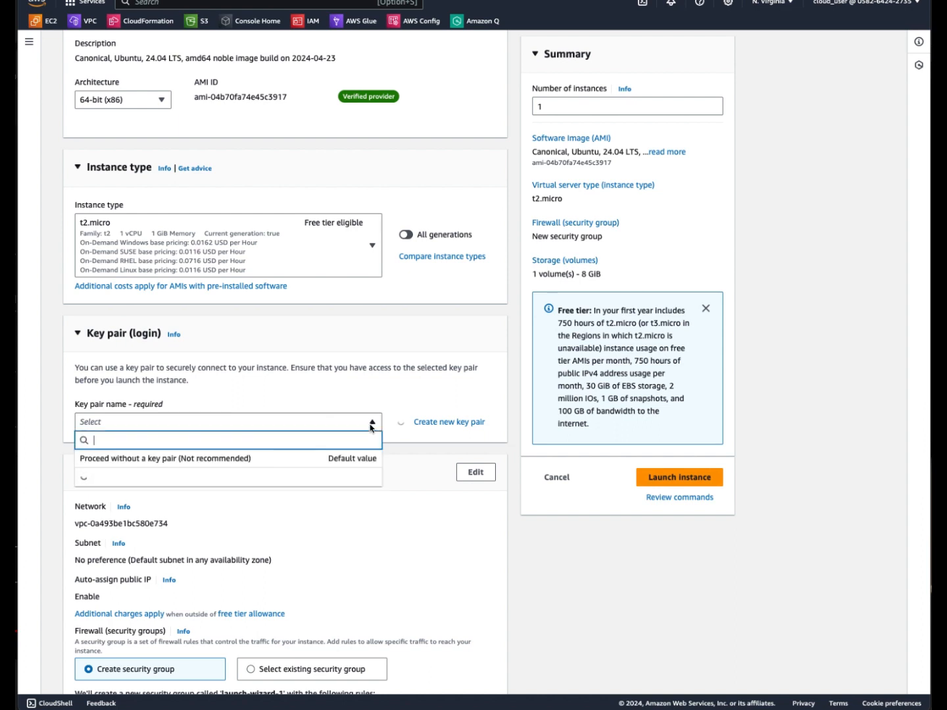
left_click(259, 493)
- Edit Bastion's network settings to use VPC_A-vpc and enable auto-assigned public IP
scroll(408, 541, "down", 2)
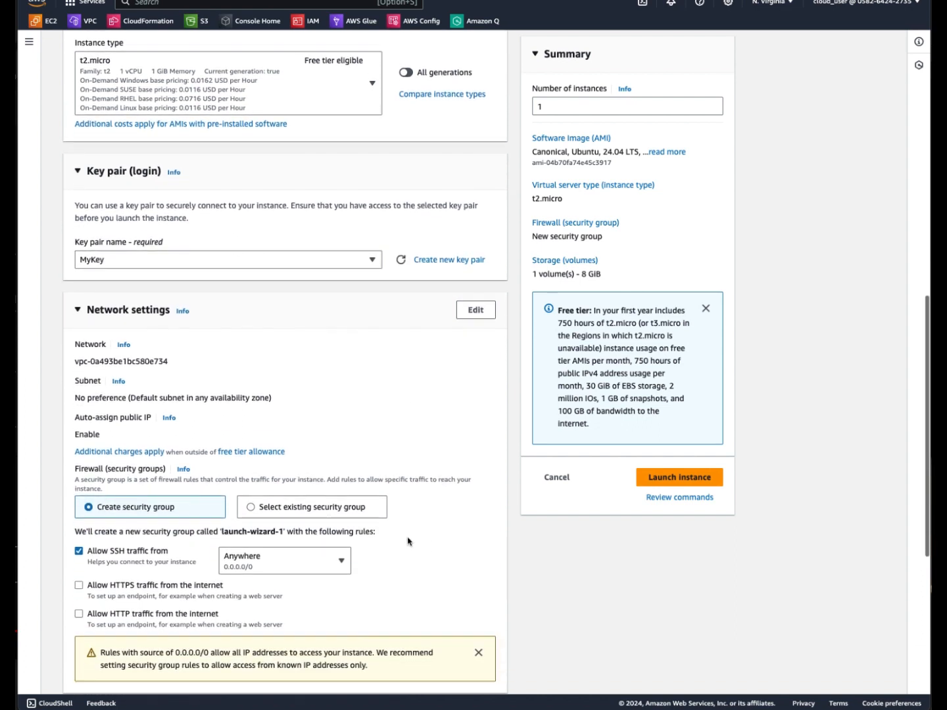
scroll(408, 541, "down", 2)
left_click(476, 196)
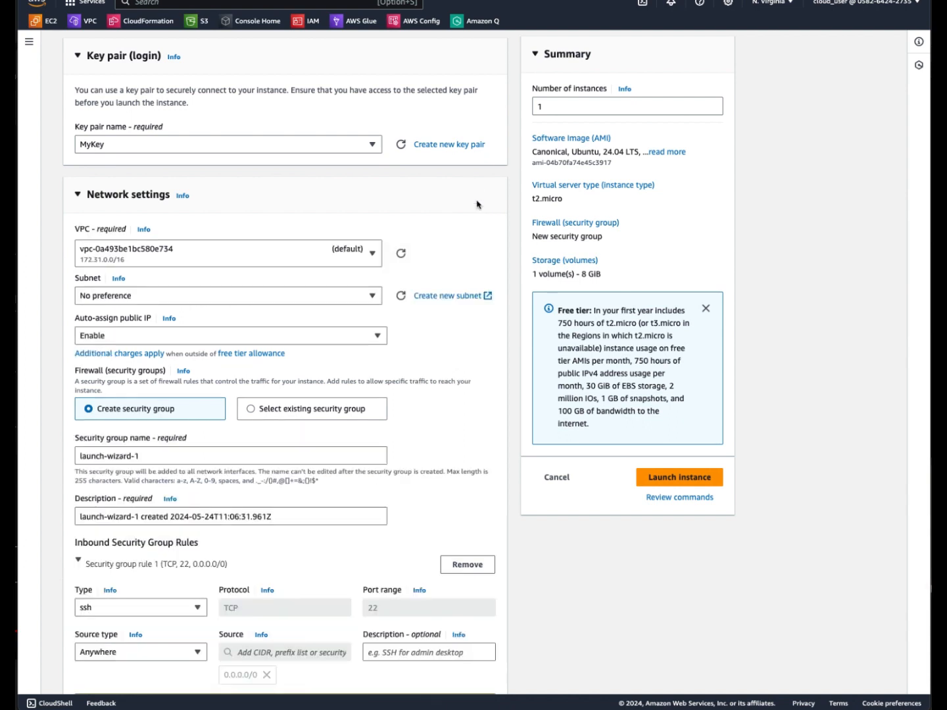
left_click(320, 255)
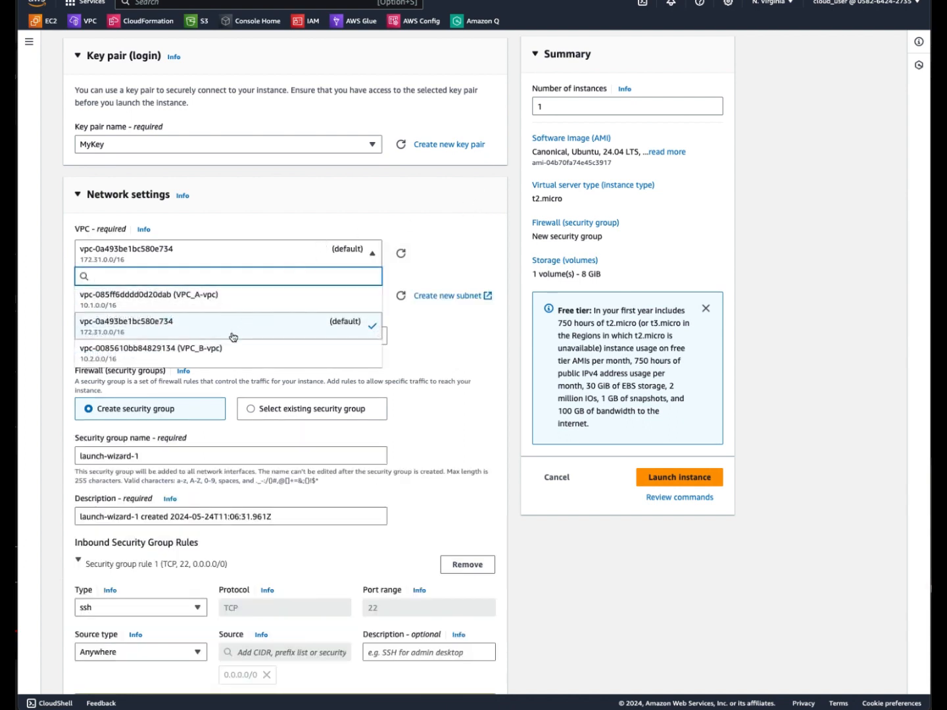
left_click(250, 302)
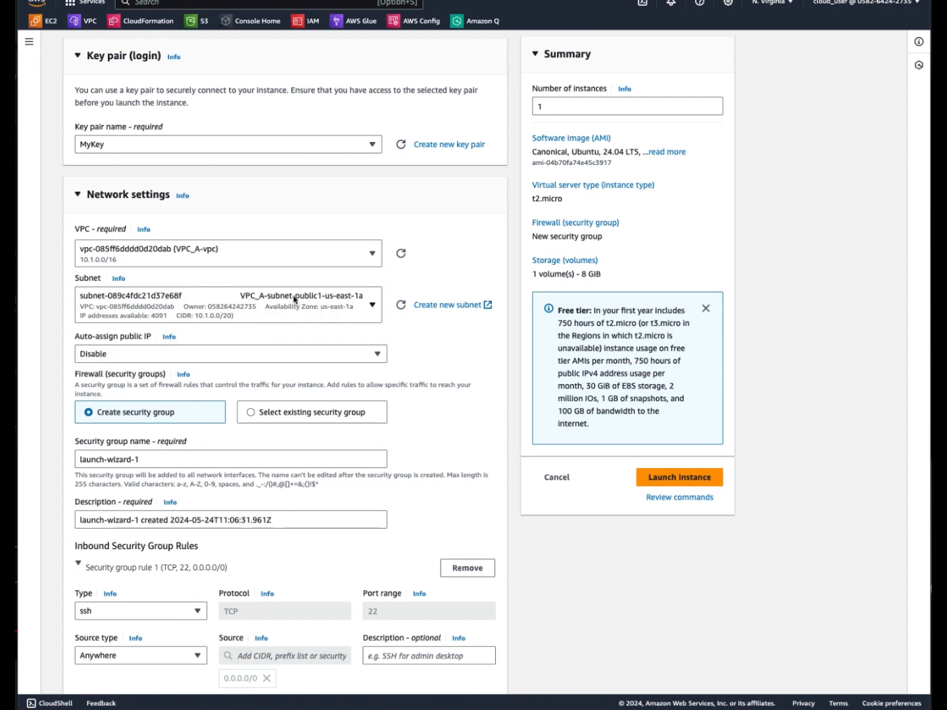
left_click(303, 355)
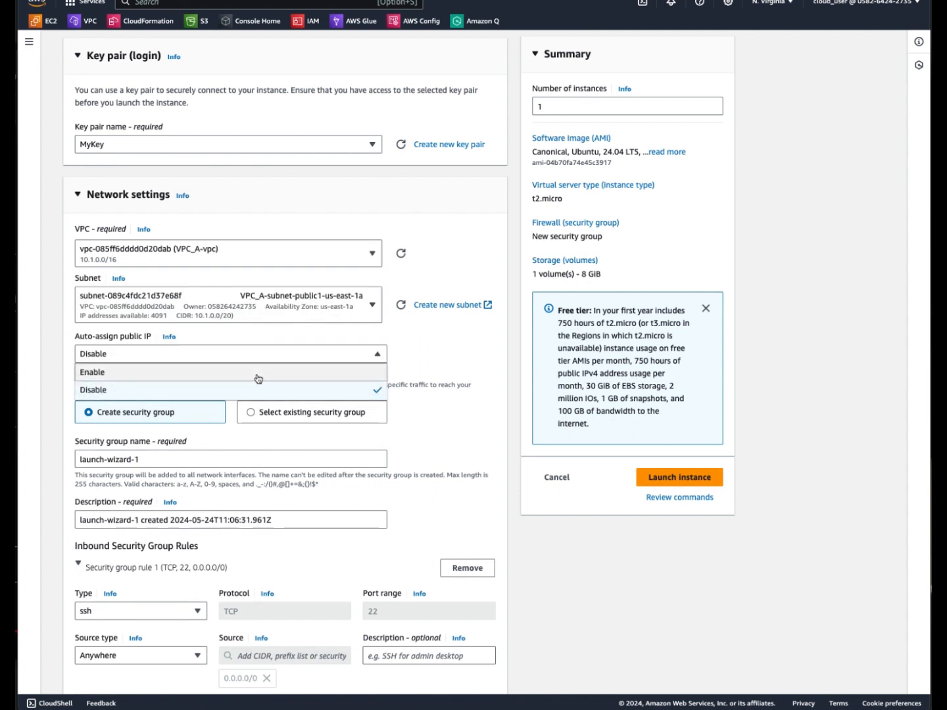
left_click(250, 376)
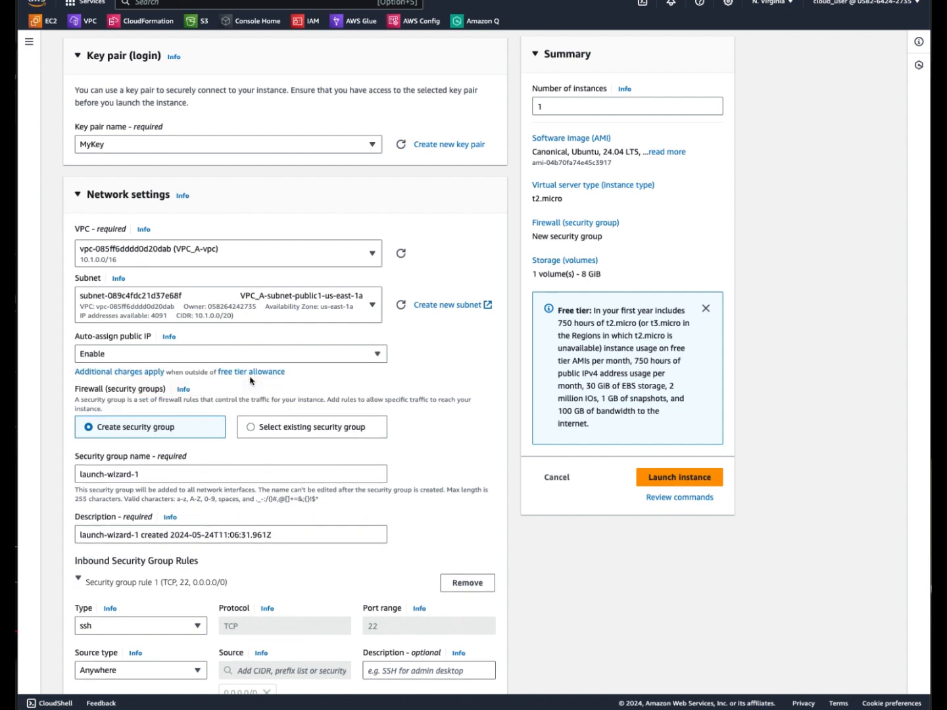
- Launch the Bastion instance with the default SSH security group rule and storage settings
scroll(314, 490, "down", 5)
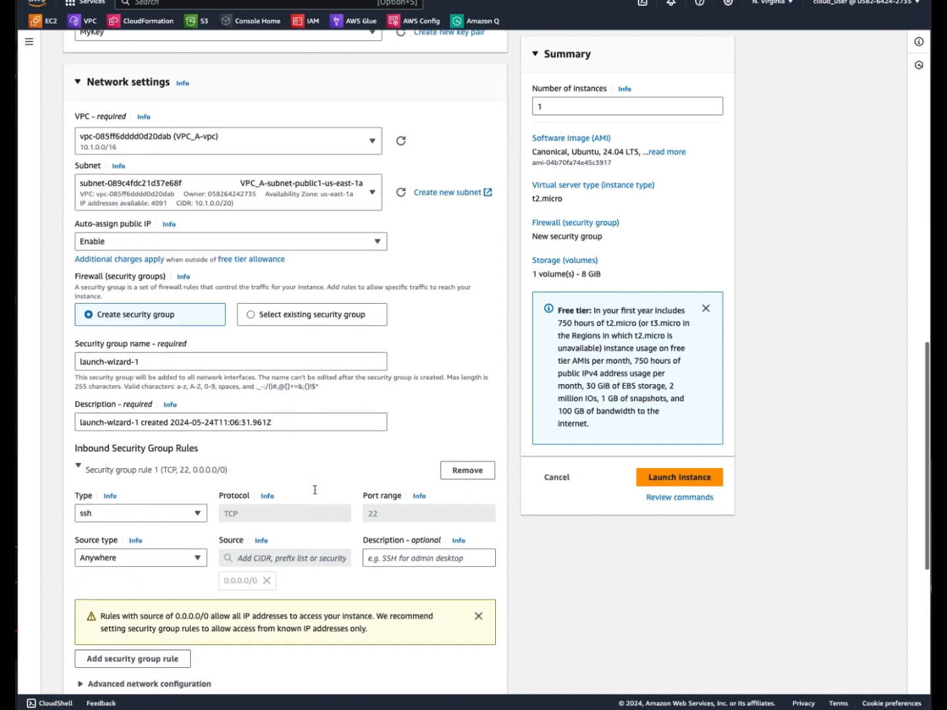
scroll(314, 493, "down", 2)
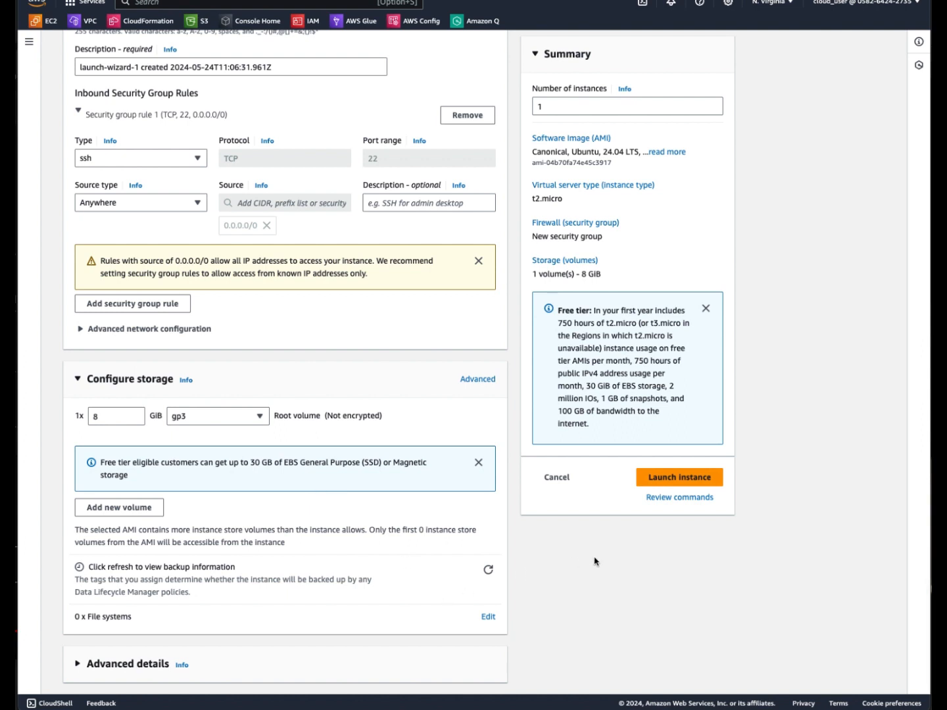
left_click(676, 477)
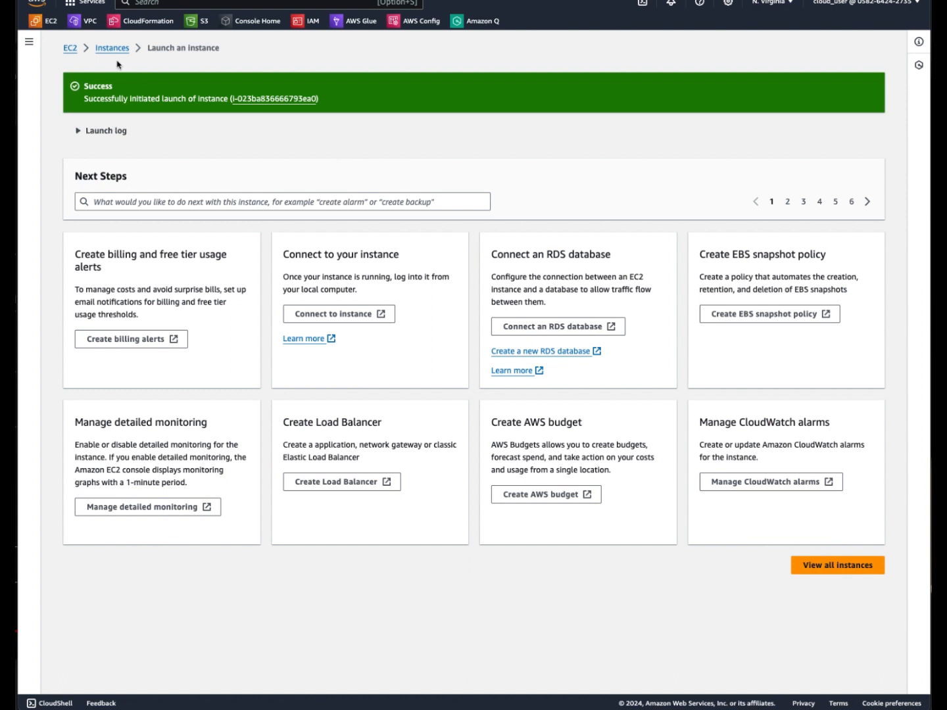
- View all EC2 instances and refresh the list to check the Bastion instance's state
left_click(831, 566)
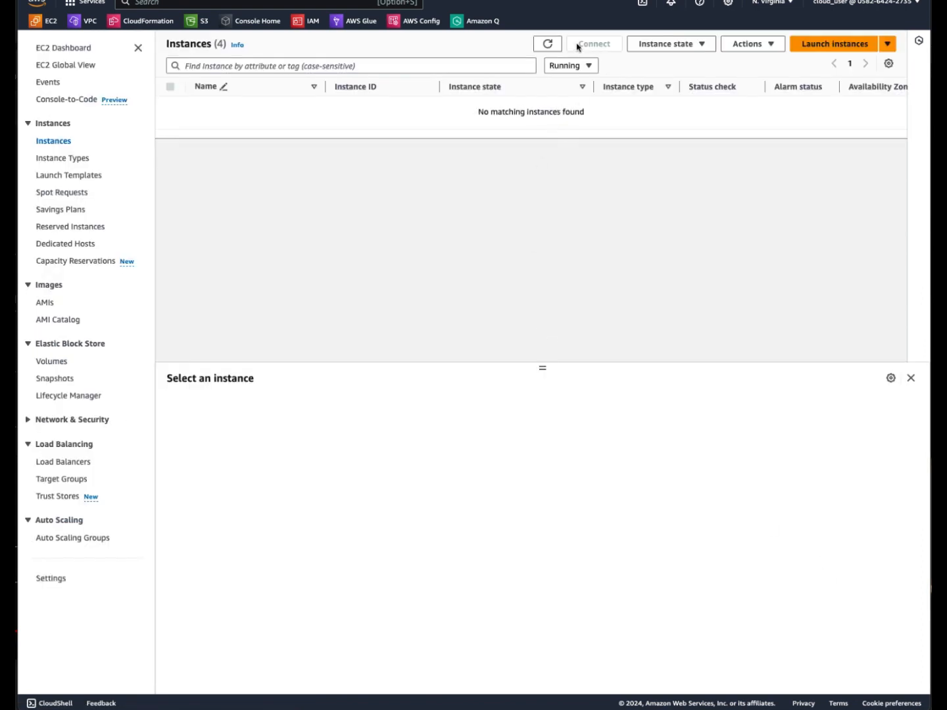
left_click(552, 43)
left_click(553, 44)
left_click(552, 44)
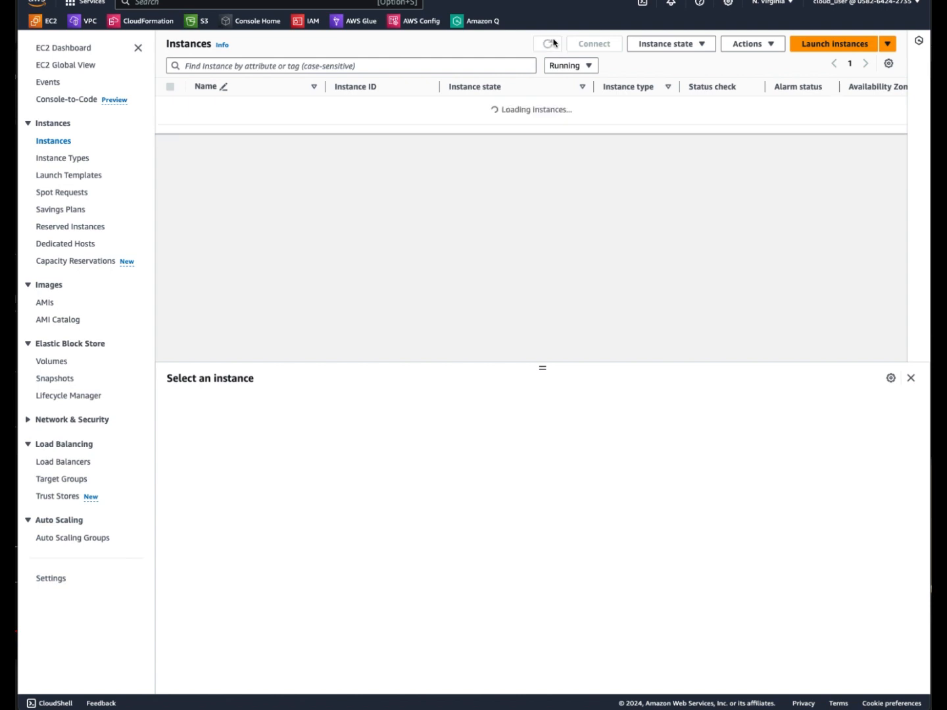
left_click(552, 44)
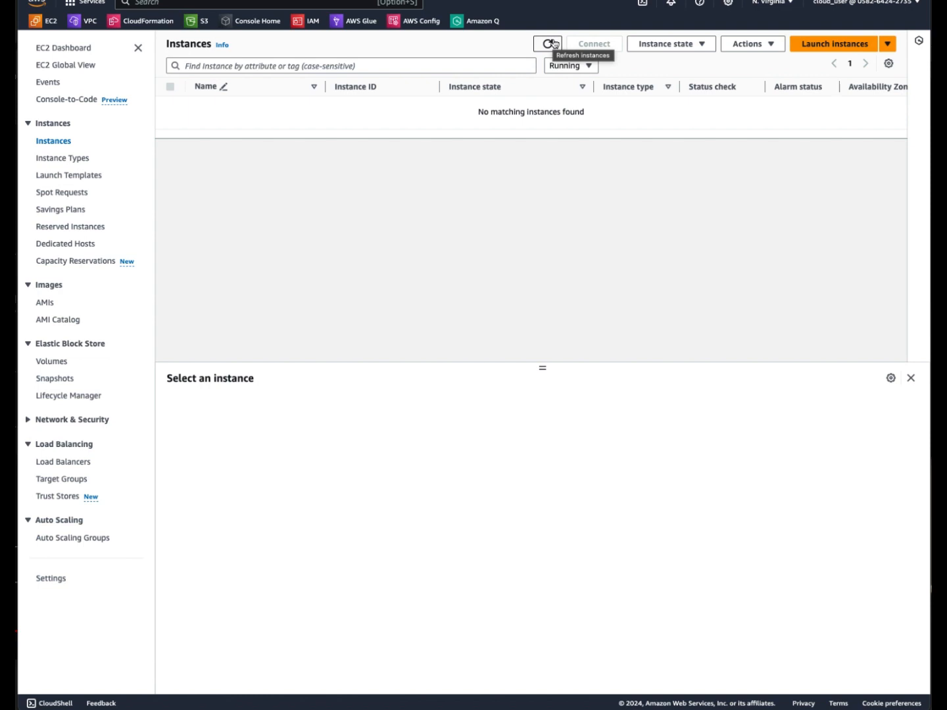
left_click(553, 43)
left_click(552, 43)
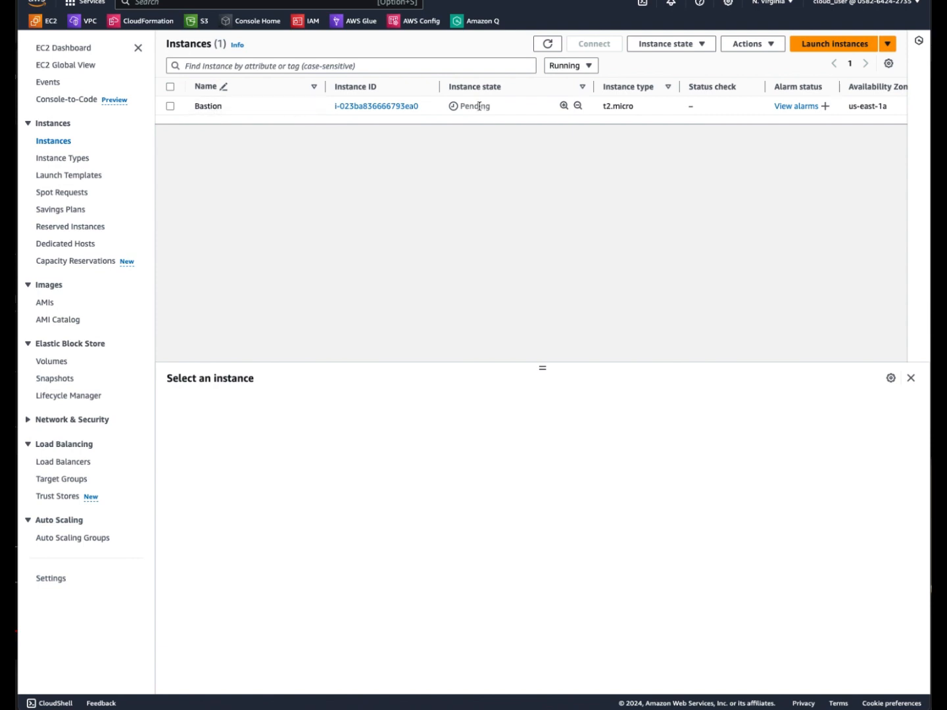
left_click(550, 44)
- Start launching another EC2 instance named Web_Server with the Ubuntu quick-start image
left_click(828, 46)
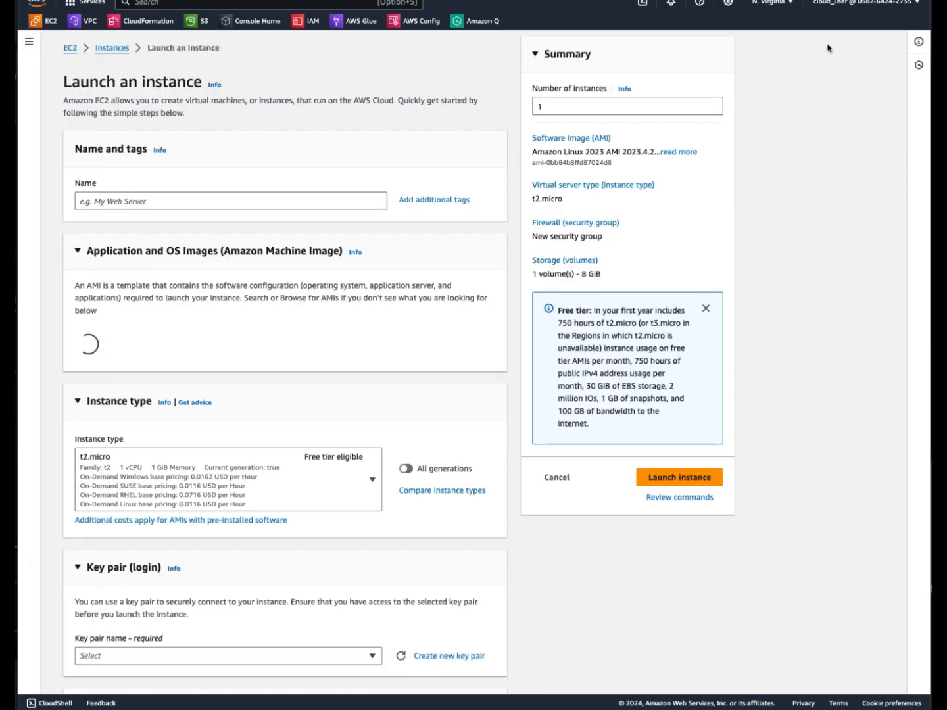
left_click(141, 204)
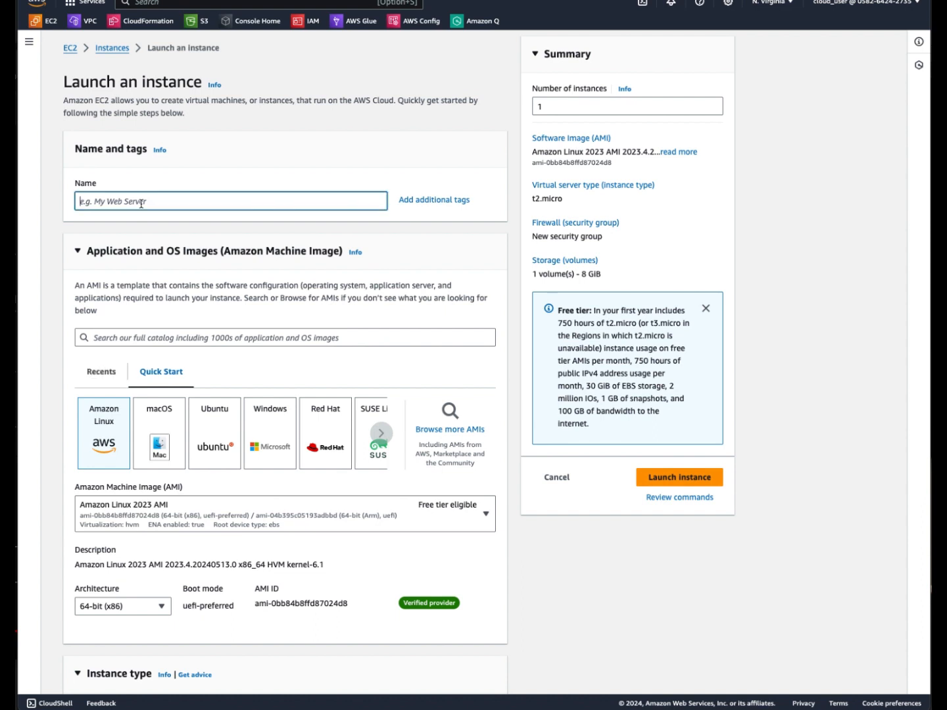
type("Web_Server")
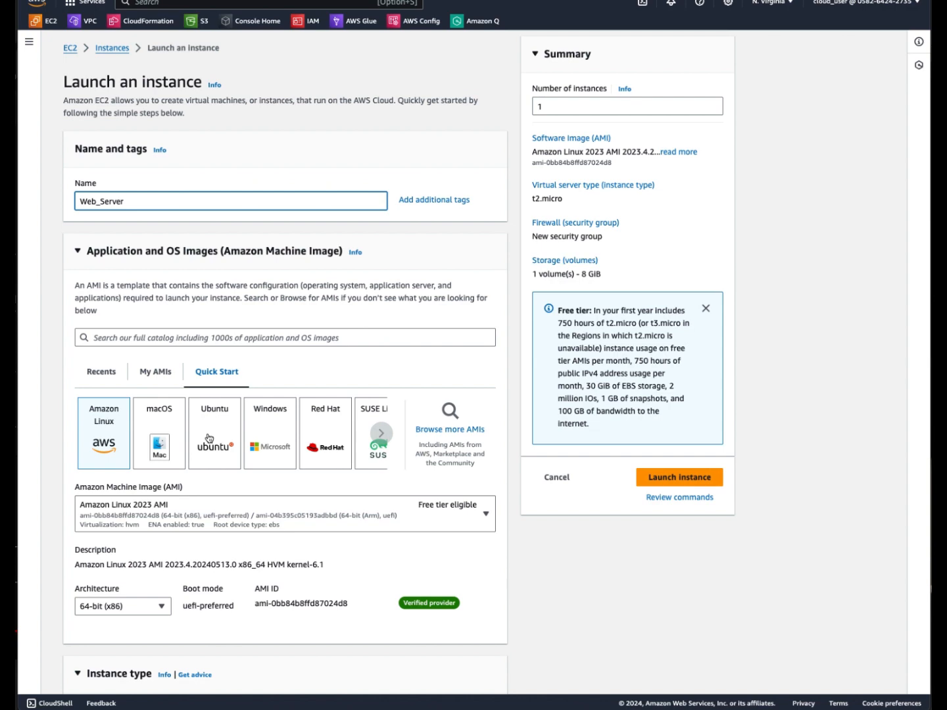
left_click(209, 438)
- Choose the existing MyKey key pair for the Web_Server instance
scroll(231, 478, "down", 8)
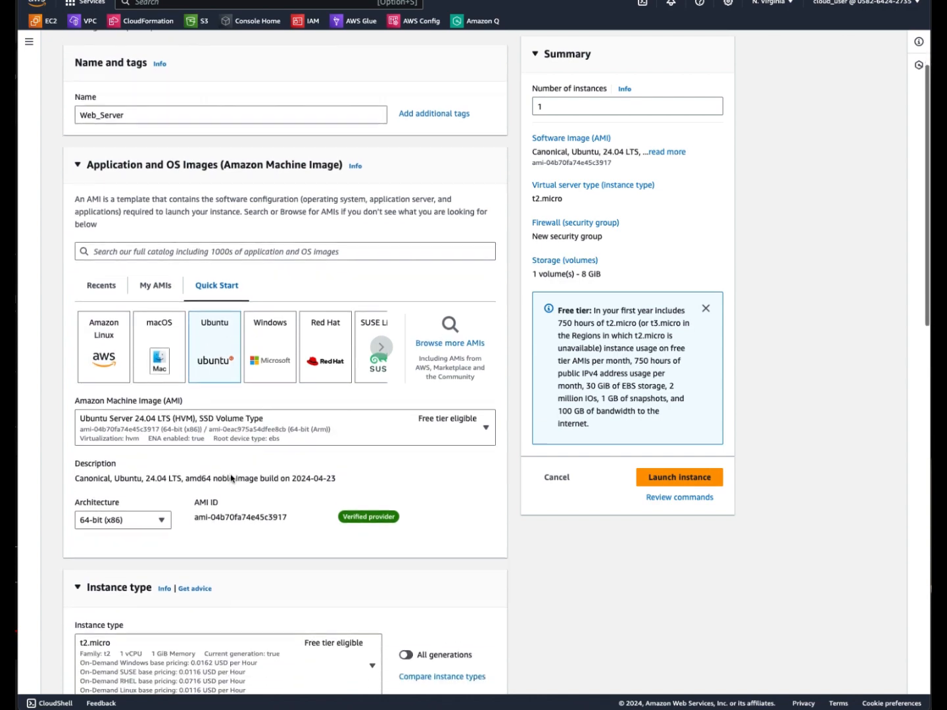
scroll(230, 478, "down", 3)
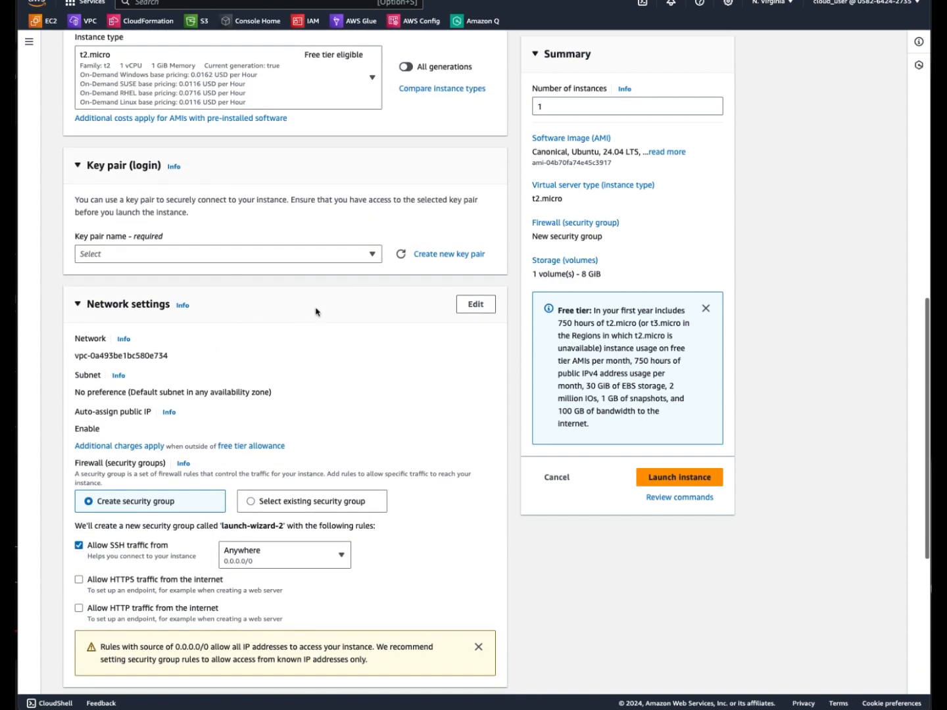
left_click(372, 255)
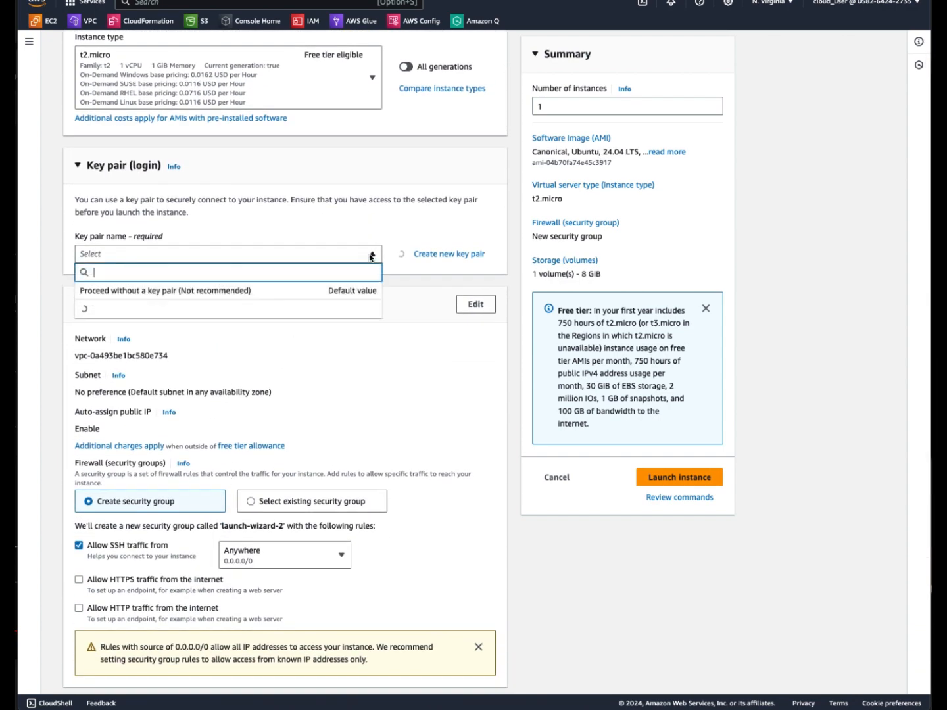
left_click(301, 318)
- Edit Web_Server's network settings to use VPC_A-vpc and the subnet VPC_A-subnet-private1-us-east-1a
left_click(474, 305)
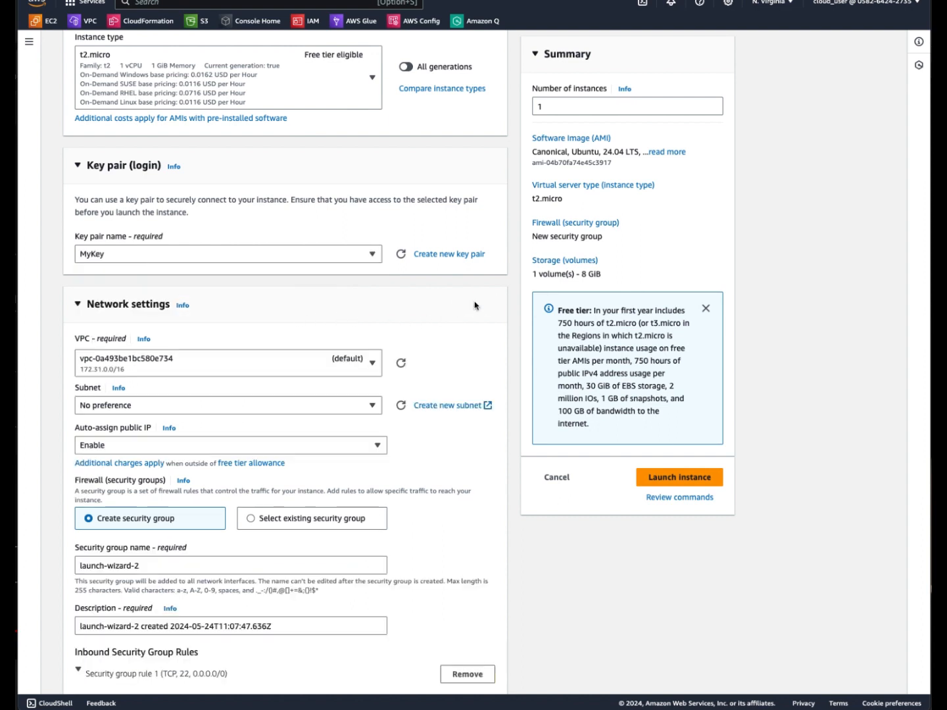
left_click(265, 364)
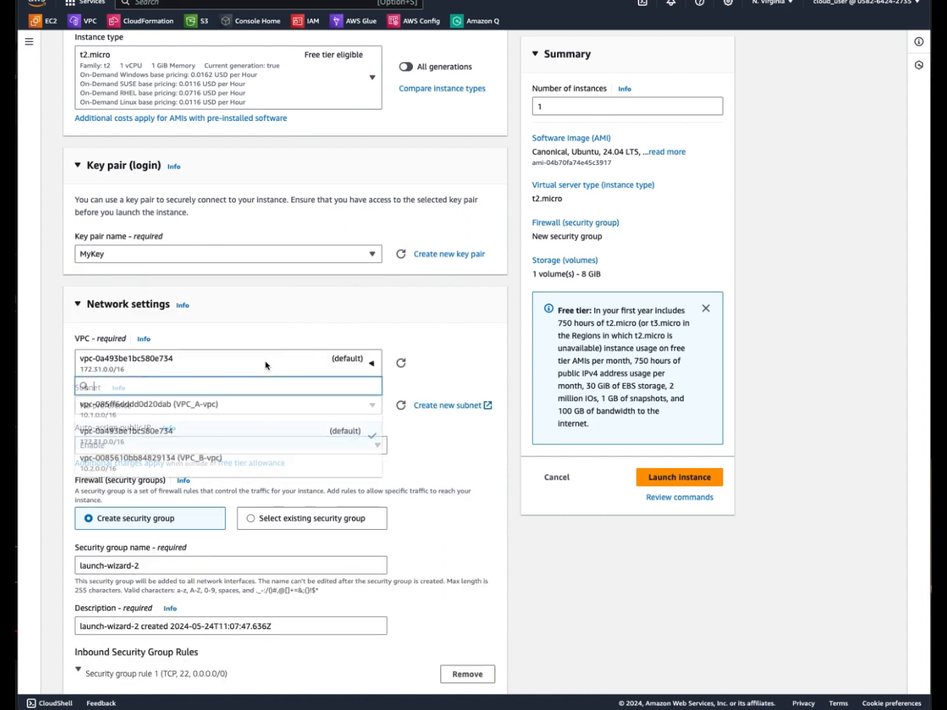
left_click(207, 414)
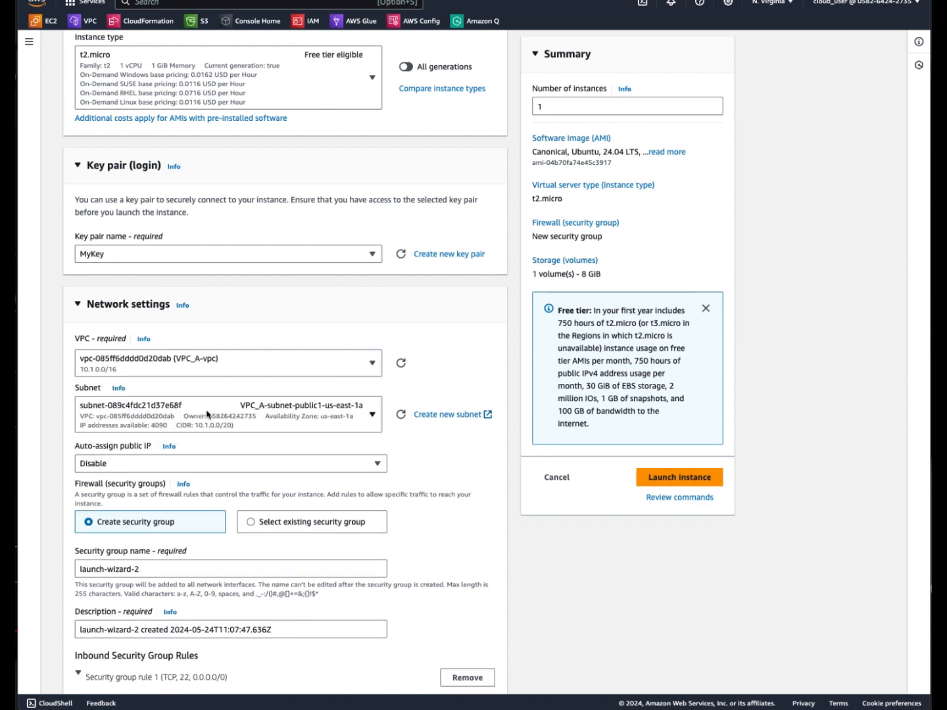
left_click(316, 418)
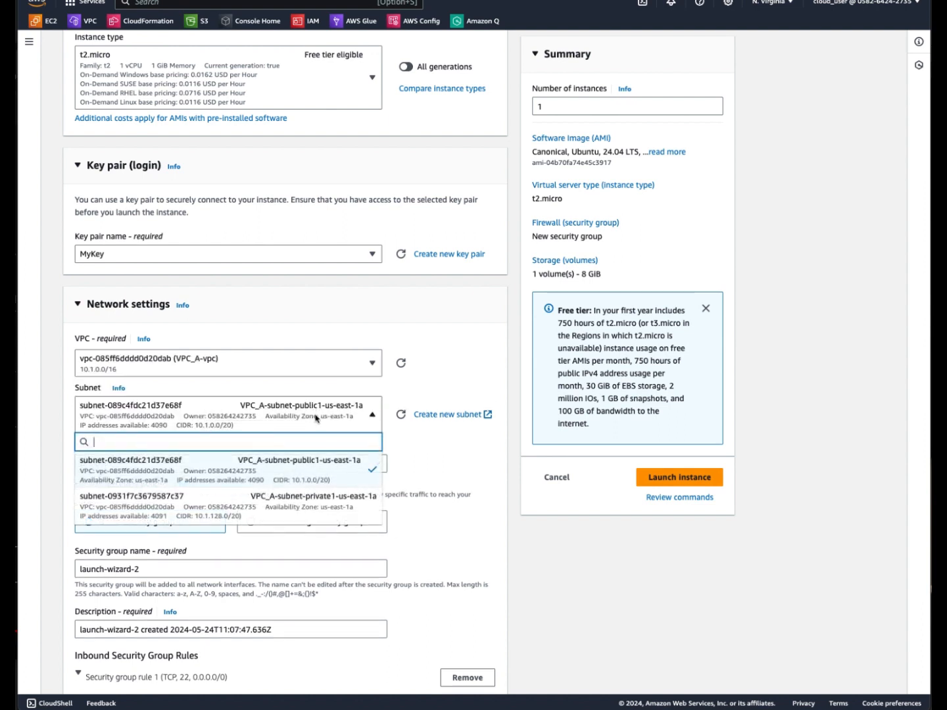
left_click(315, 503)
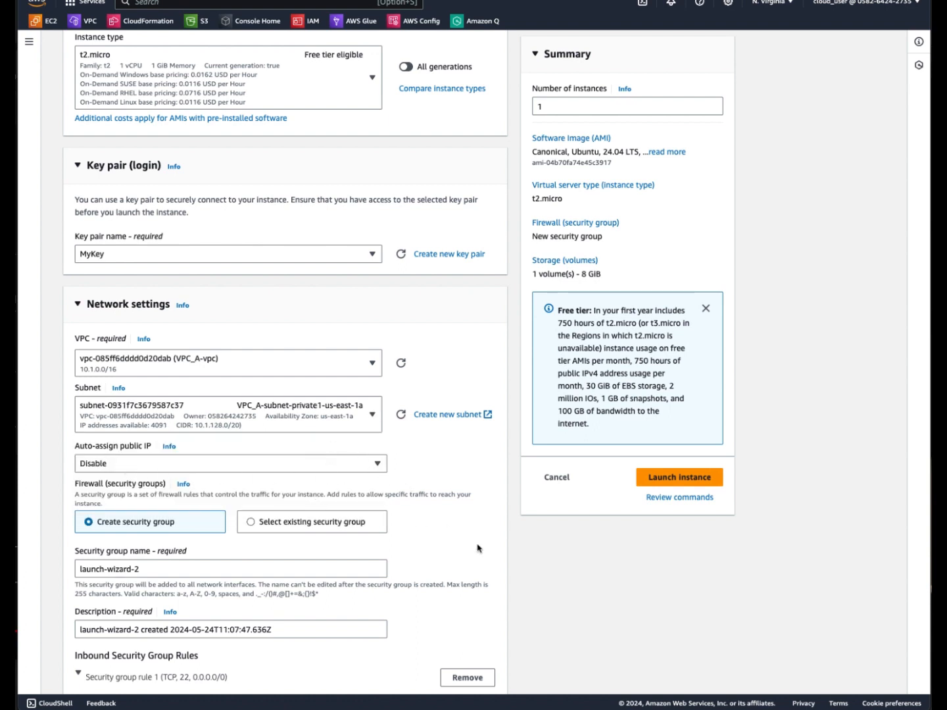
- Add a second inbound security group rule of type All ICMP - IPv4 with source 0.0.0.0/0
scroll(451, 564, "down", 4)
scroll(450, 561, "down", 2)
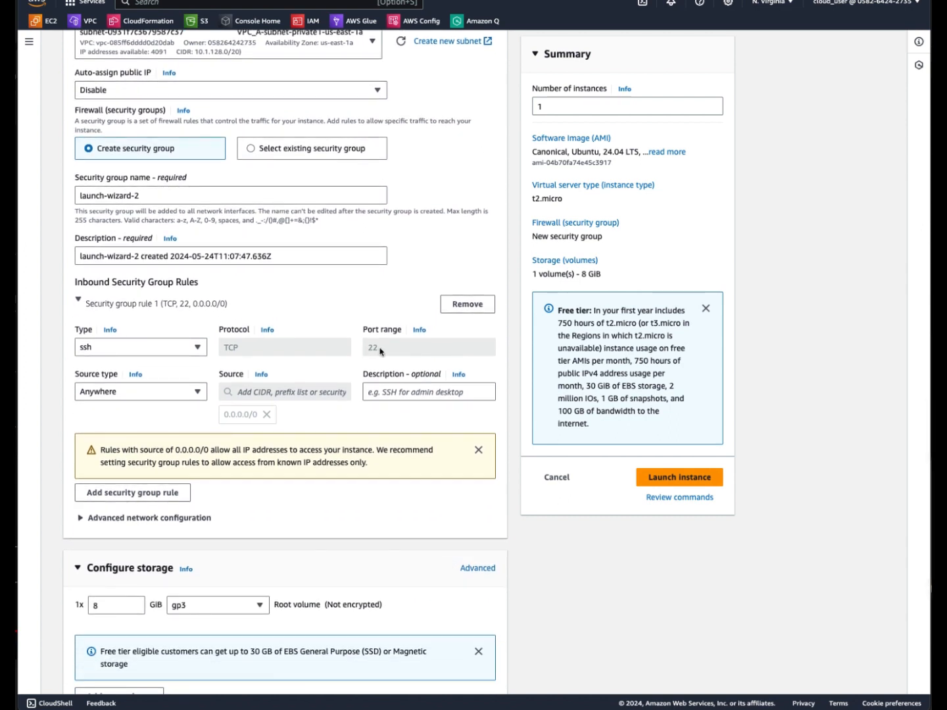
left_click(156, 495)
left_click(166, 493)
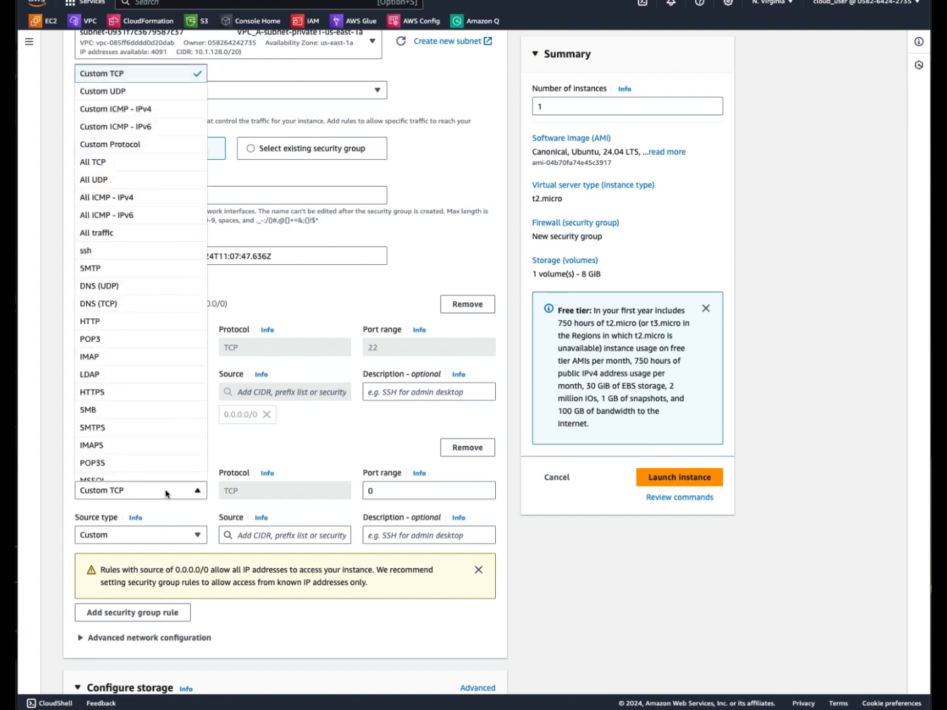
left_click(133, 197)
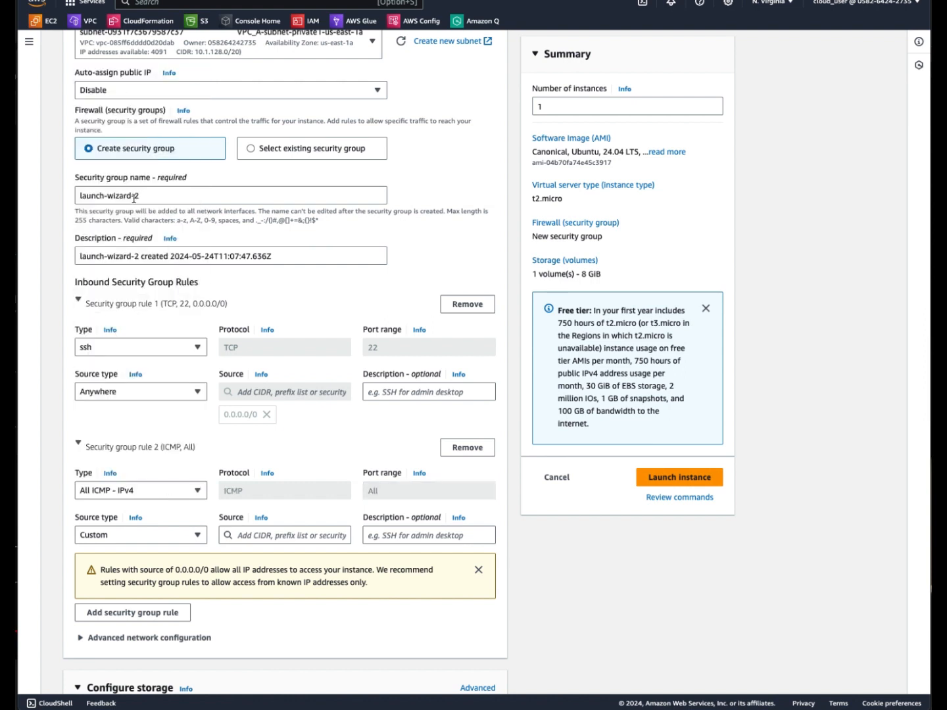
left_click(250, 537)
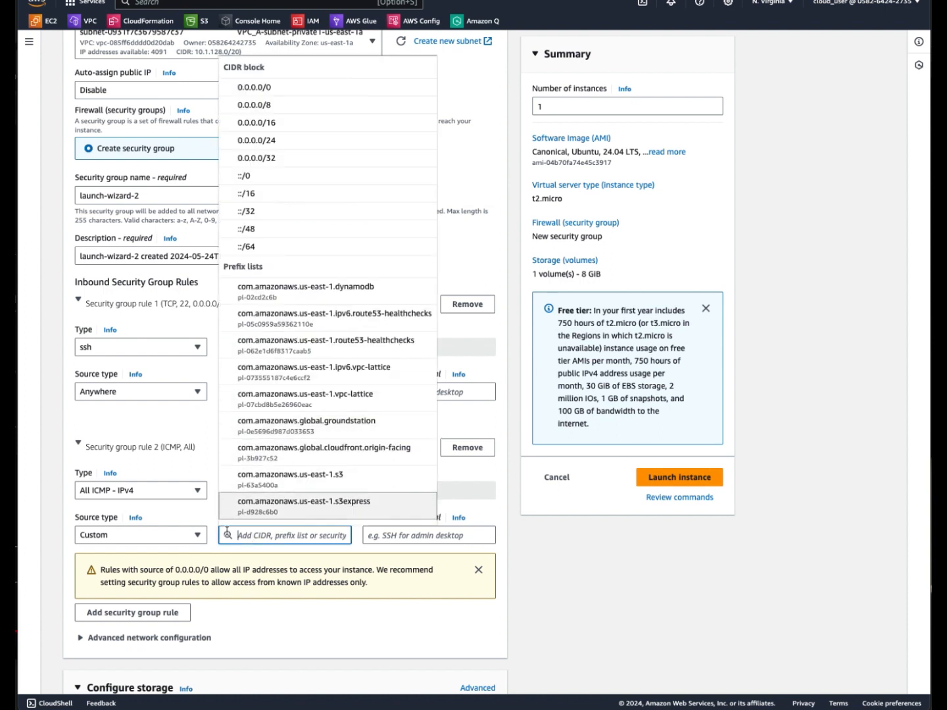
left_click(263, 87)
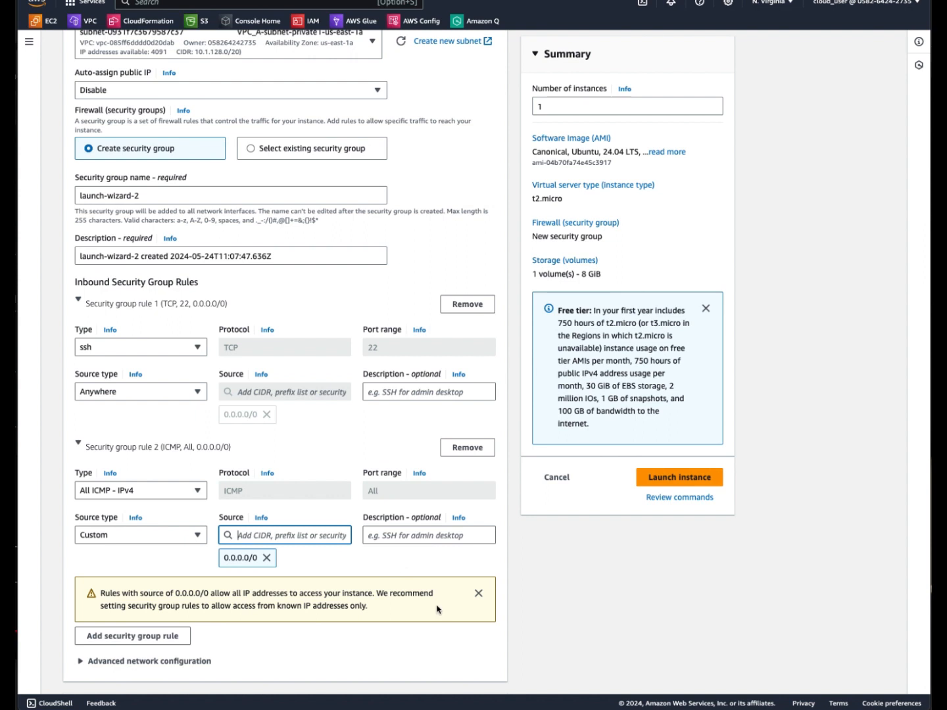
- Launch the Web_Server instance and return to the list of all instances
scroll(437, 608, "down", 2)
scroll(437, 609, "down", 5)
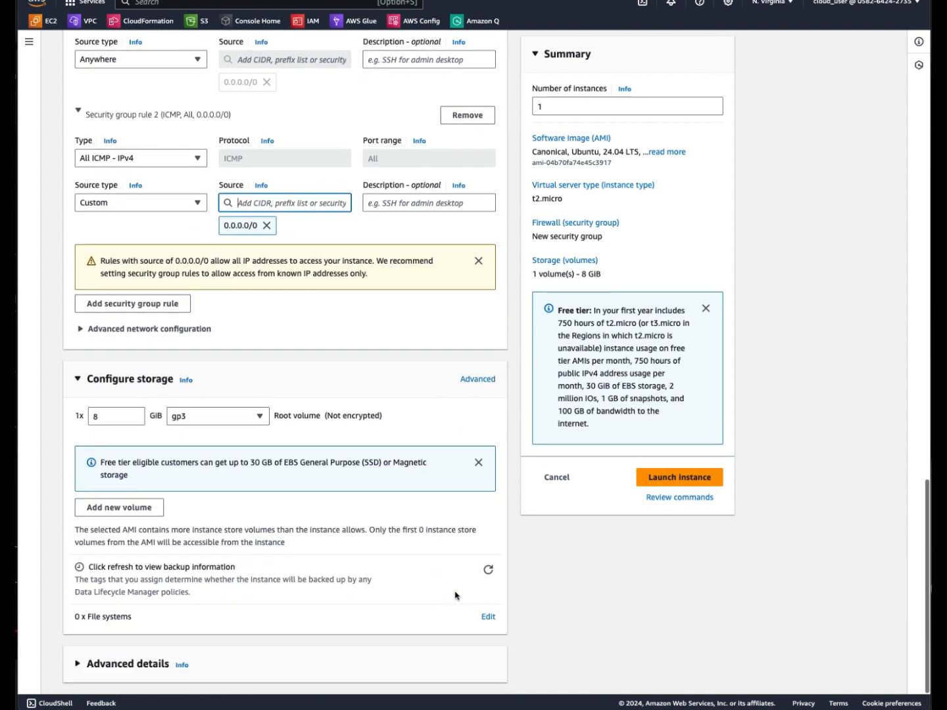
left_click(678, 482)
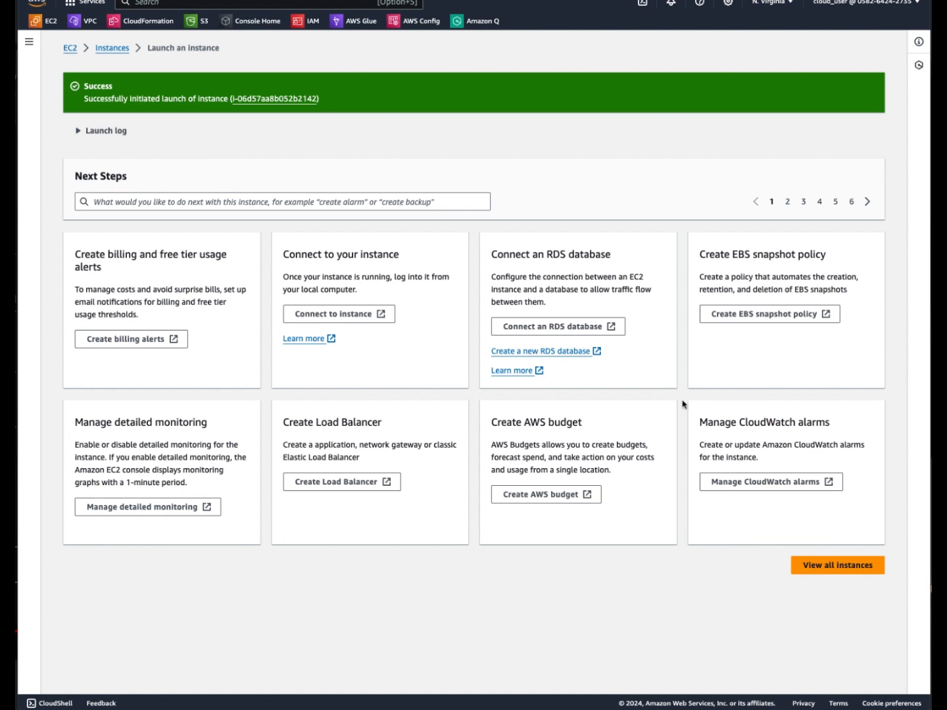
left_click(827, 566)
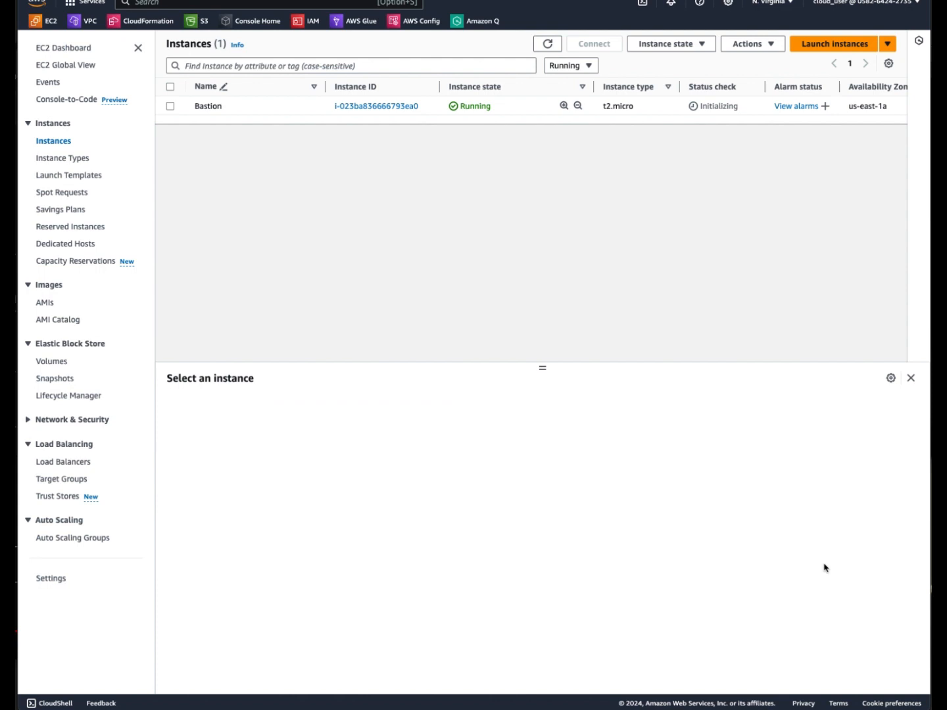
- Refresh the running instances list to check the state of Web_Server and Bastion
left_click(549, 44)
left_click(548, 45)
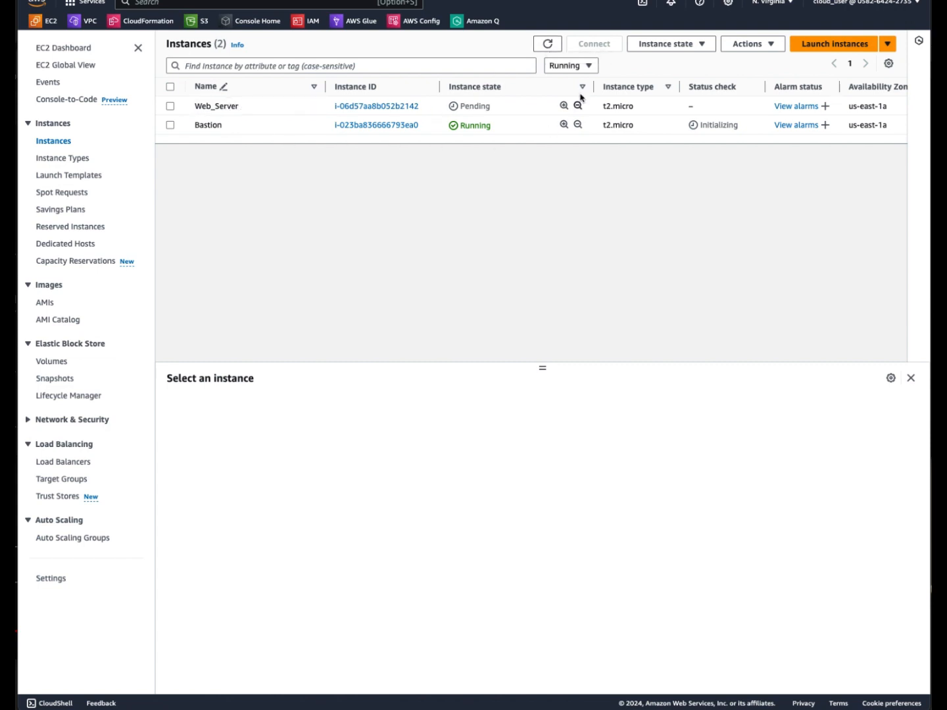
left_click(548, 44)
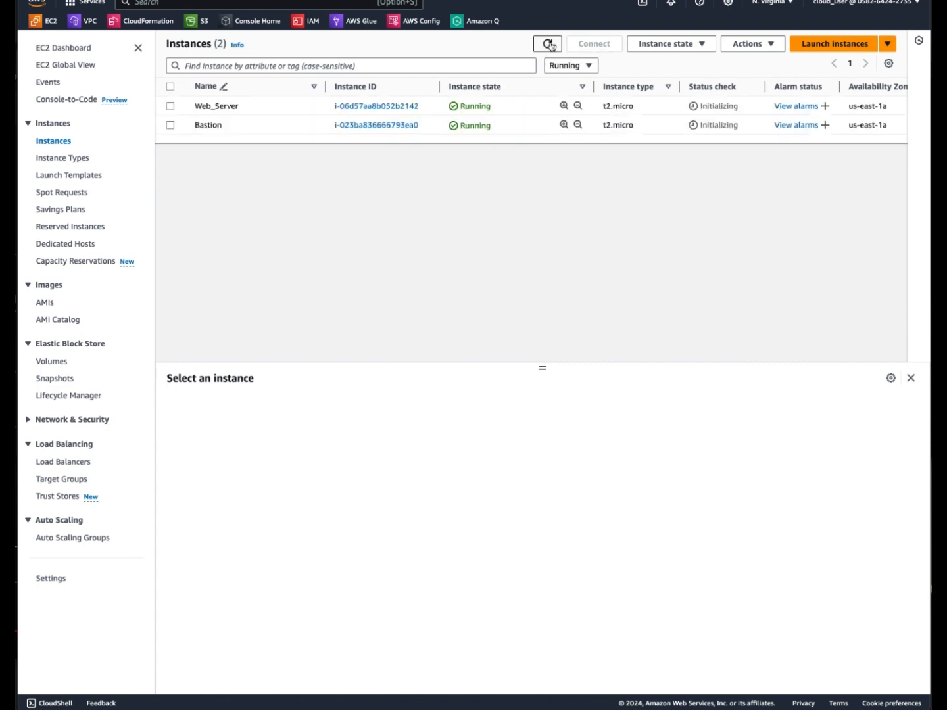
- Start launching a new instance named User with the Ubuntu machine image
left_click(831, 43)
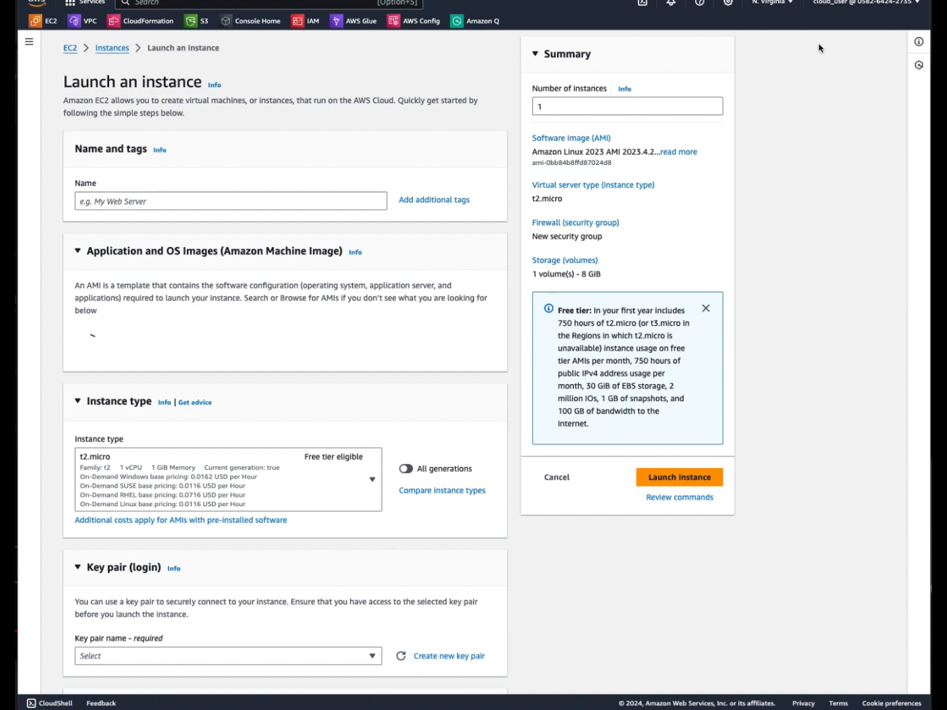
left_click(219, 202)
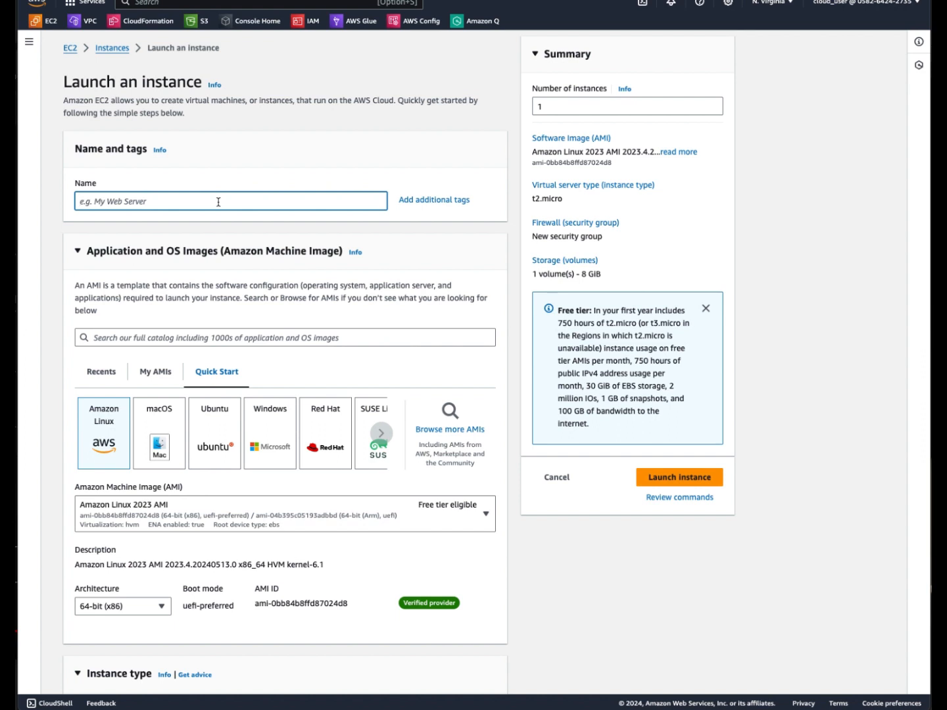
type("u")
left_click(219, 442)
- Choose the existing MyKey key pair for the User instance
scroll(268, 525, "down", 10)
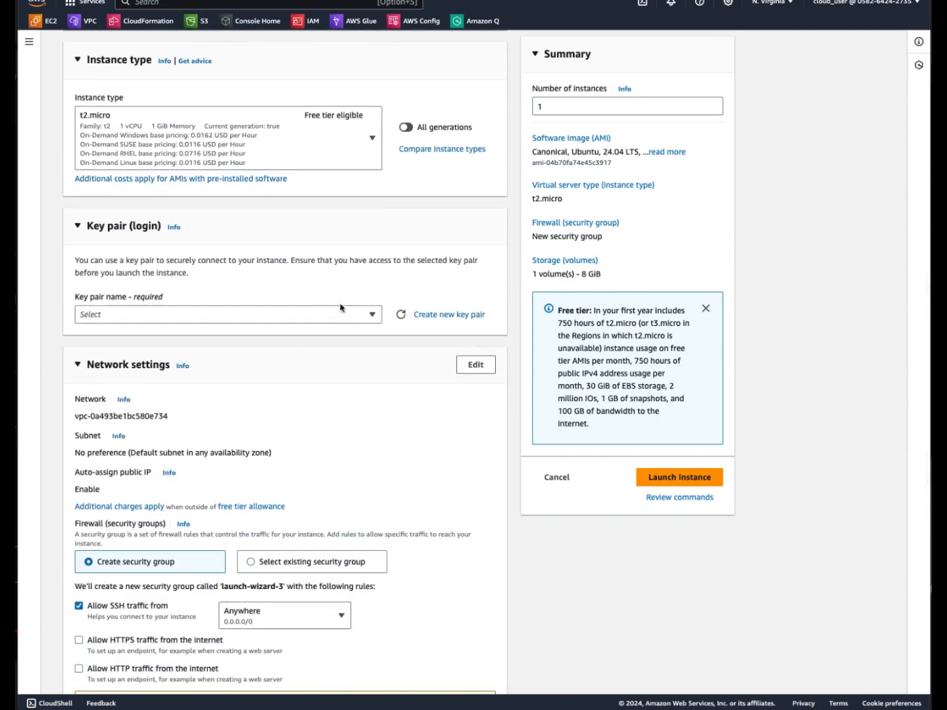
left_click(347, 314)
left_click(285, 374)
- Edit User's network settings to use VPC_B-vpc and the subnet VPC_B-subnet-private1-us-east-1a
scroll(286, 375, "down", 3)
left_click(477, 215)
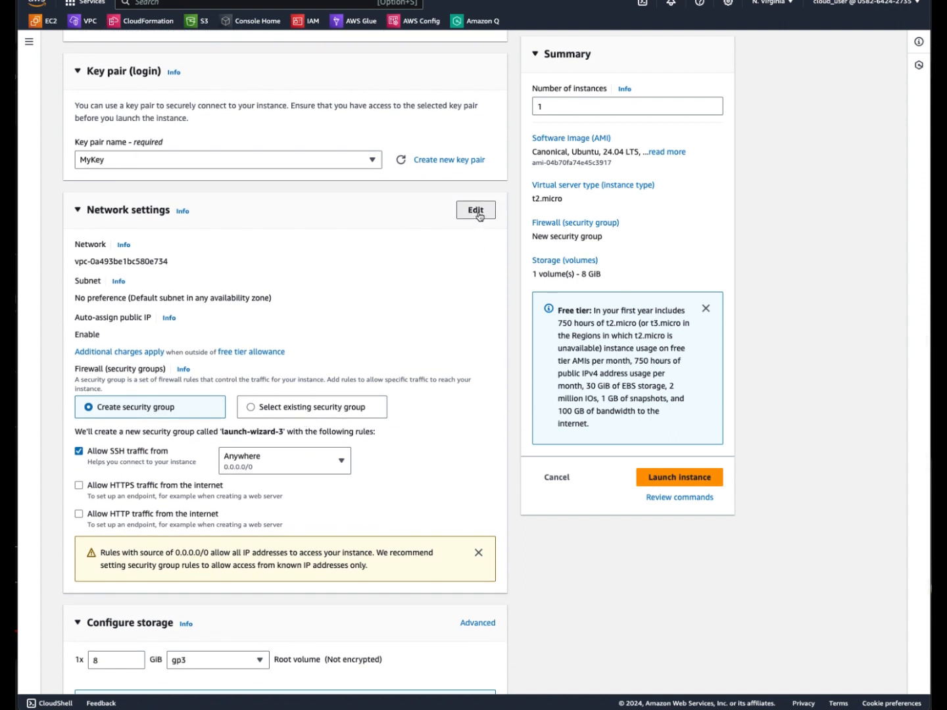
left_click(313, 278)
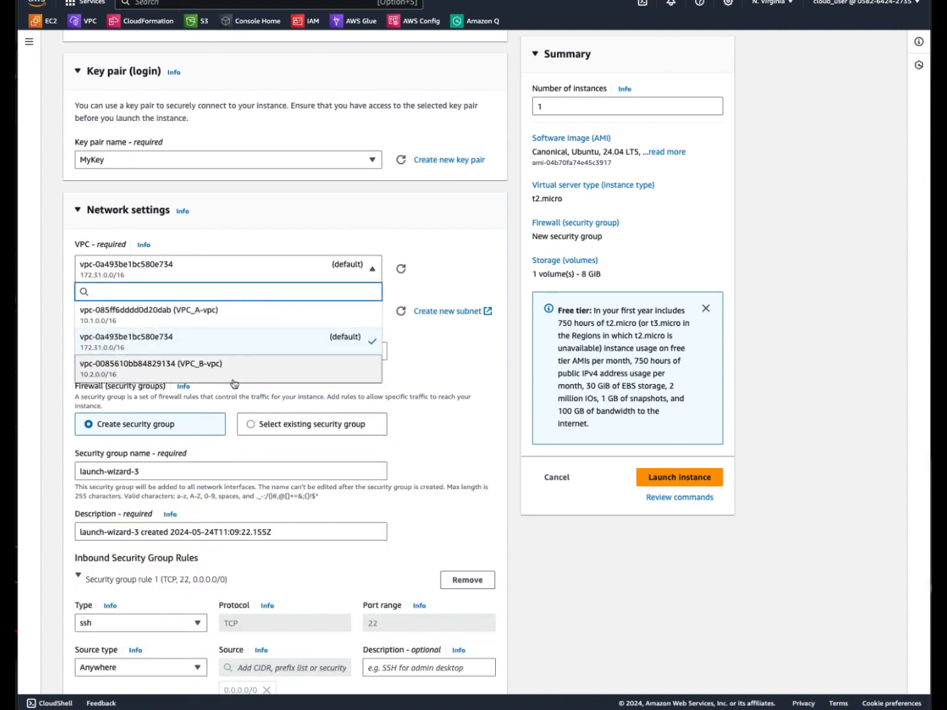
left_click(201, 372)
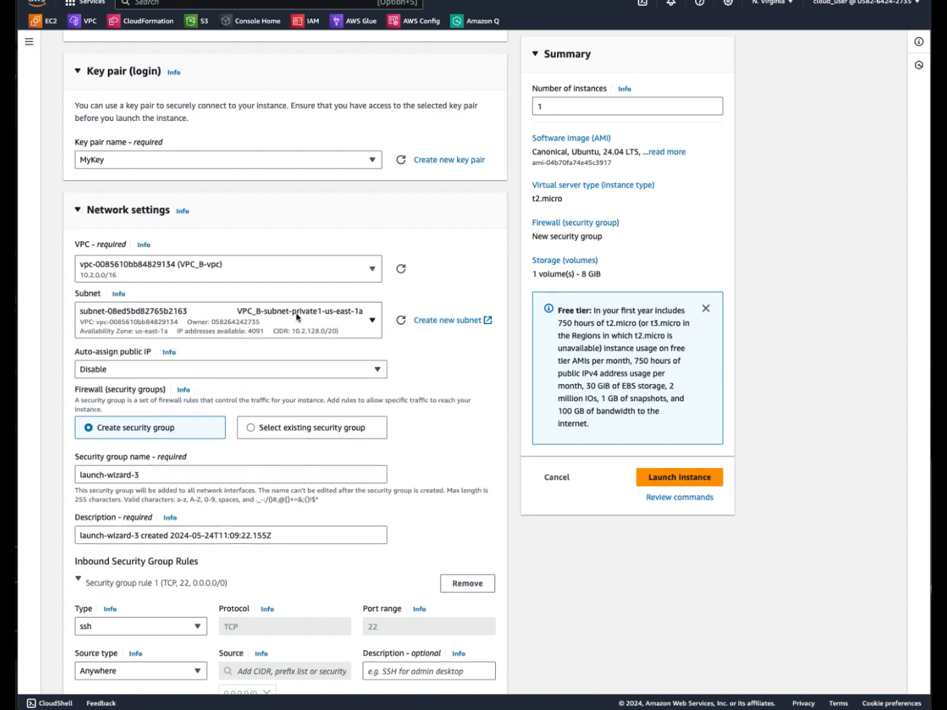
left_click(328, 324)
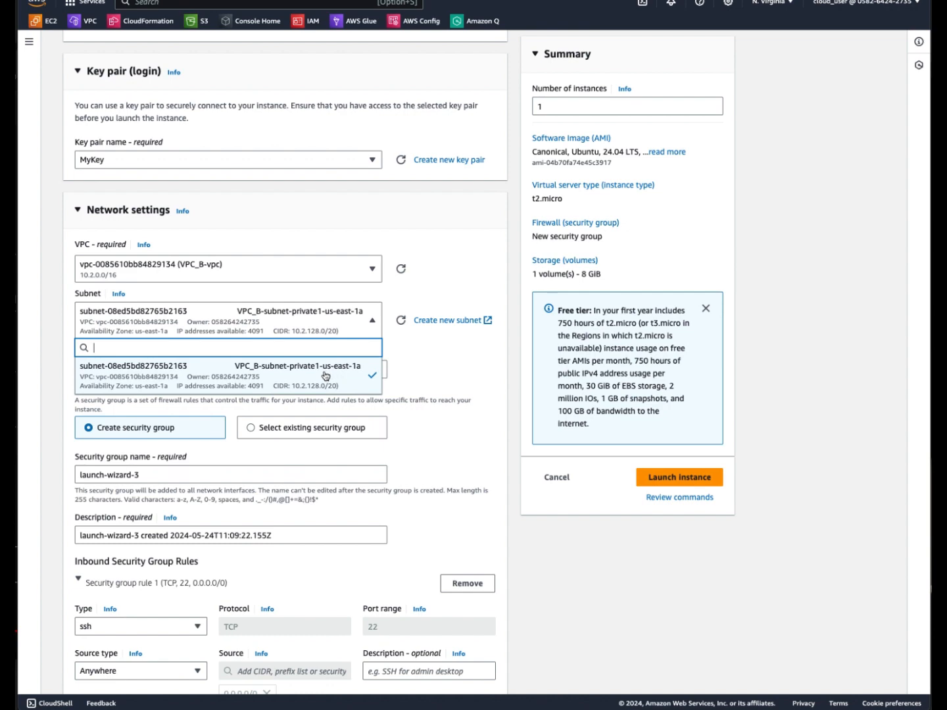
left_click(325, 376)
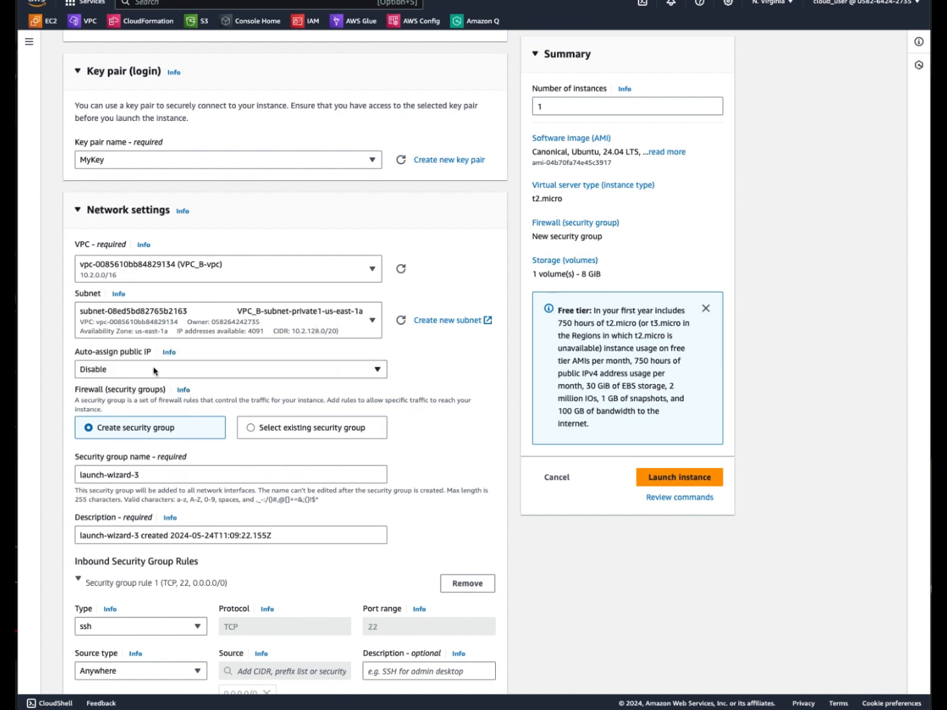
- Add a second inbound security group rule for User with type All ICMP - IPv4 and source 0.0.0.0/0
scroll(416, 412, "down", 3)
scroll(416, 412, "down", 2)
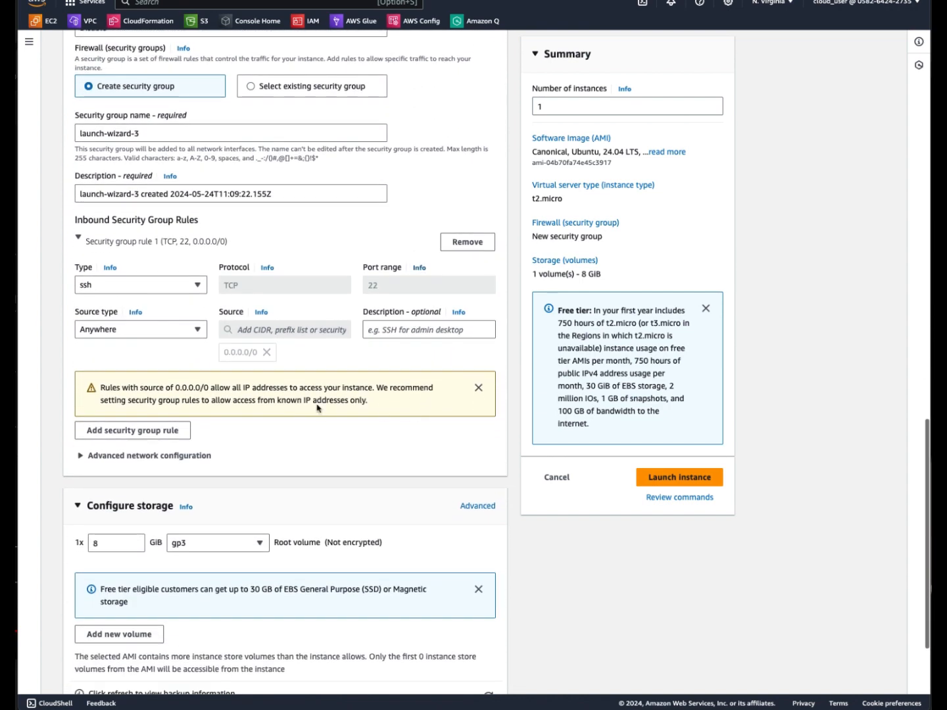
left_click(170, 432)
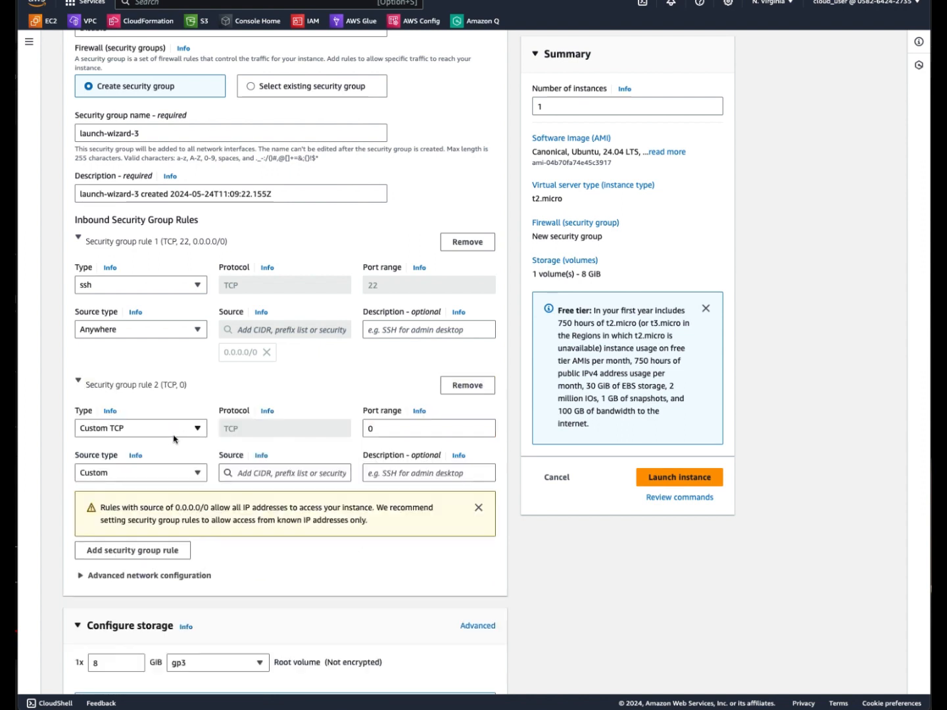
left_click(173, 430)
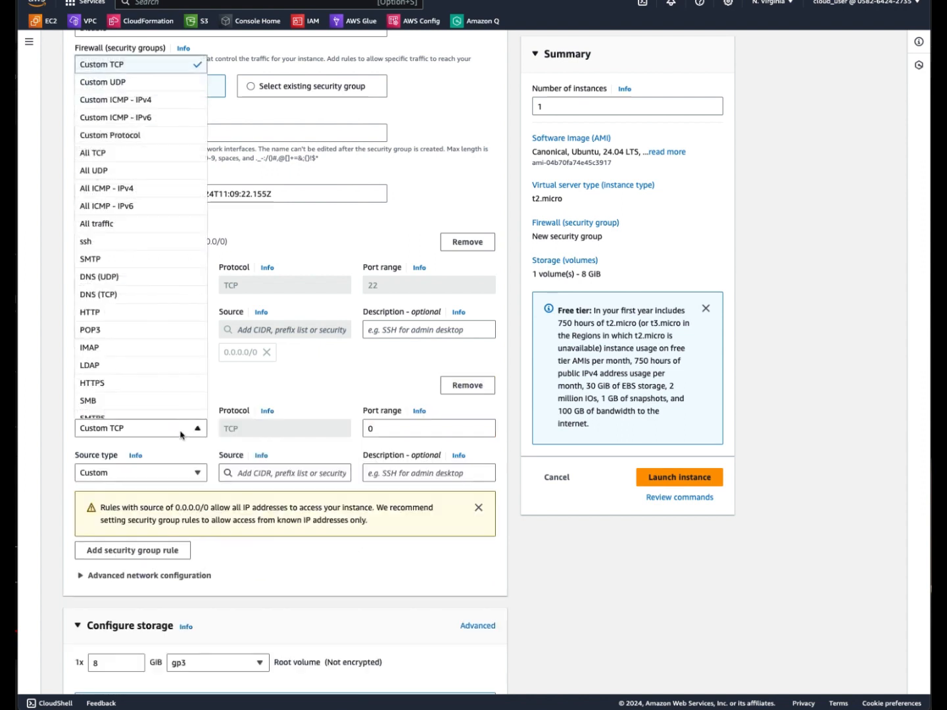
left_click(129, 189)
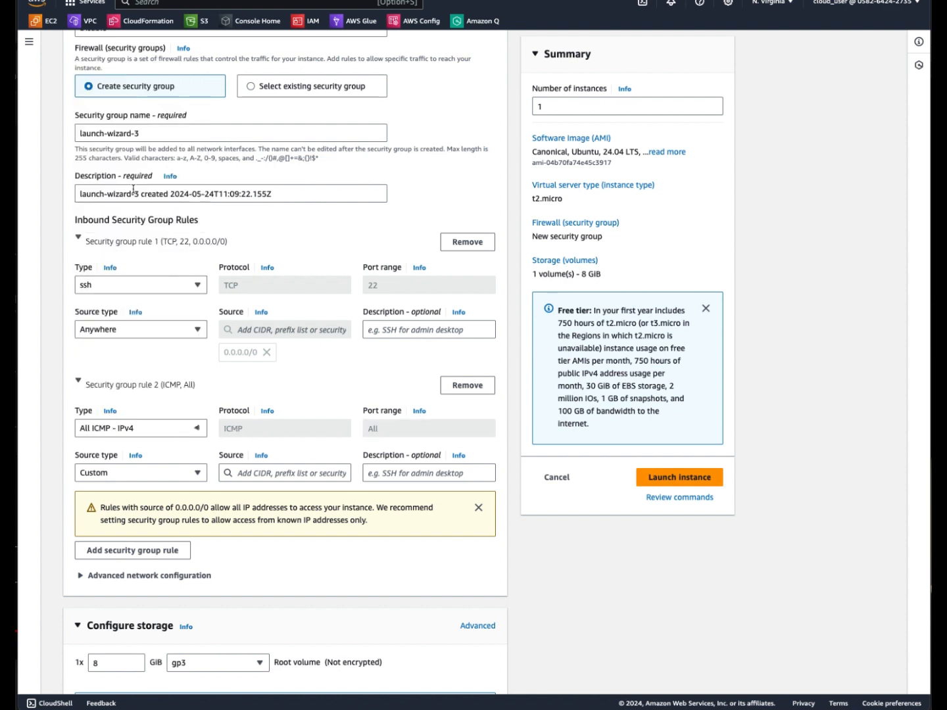
left_click(276, 471)
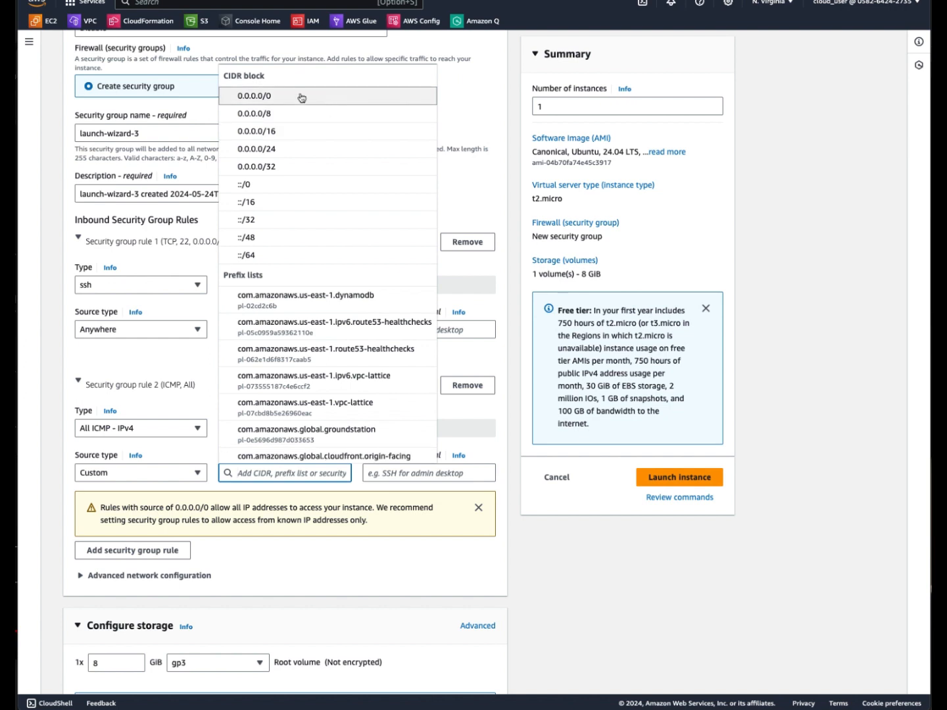
left_click(301, 97)
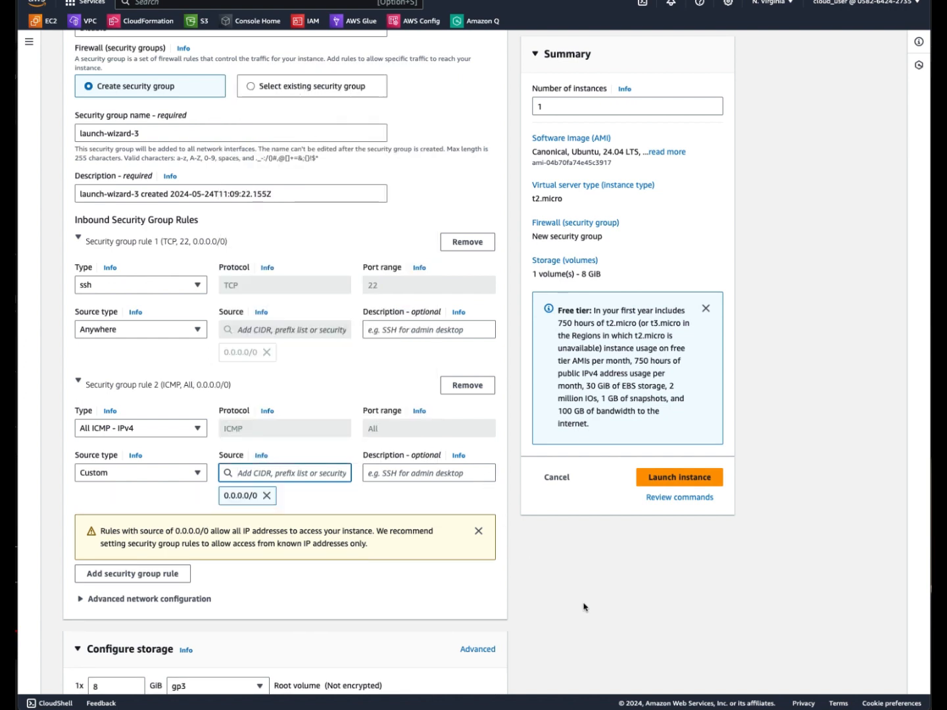
- Launch the User instance, return to the list of all instances and refresh it
scroll(584, 607, "down", 3)
left_click(653, 487)
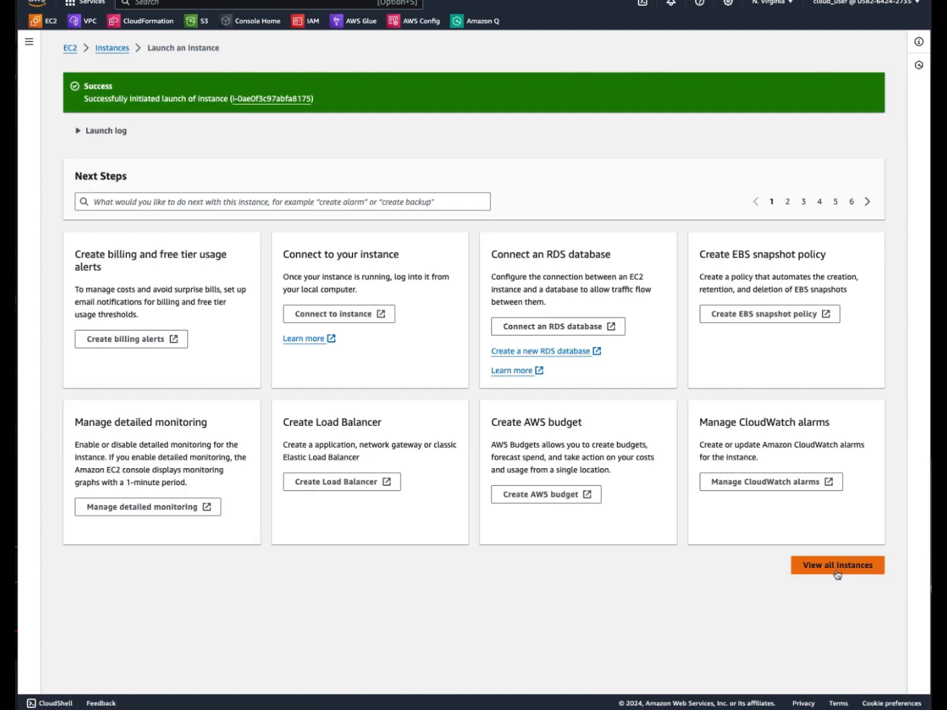
left_click(838, 571)
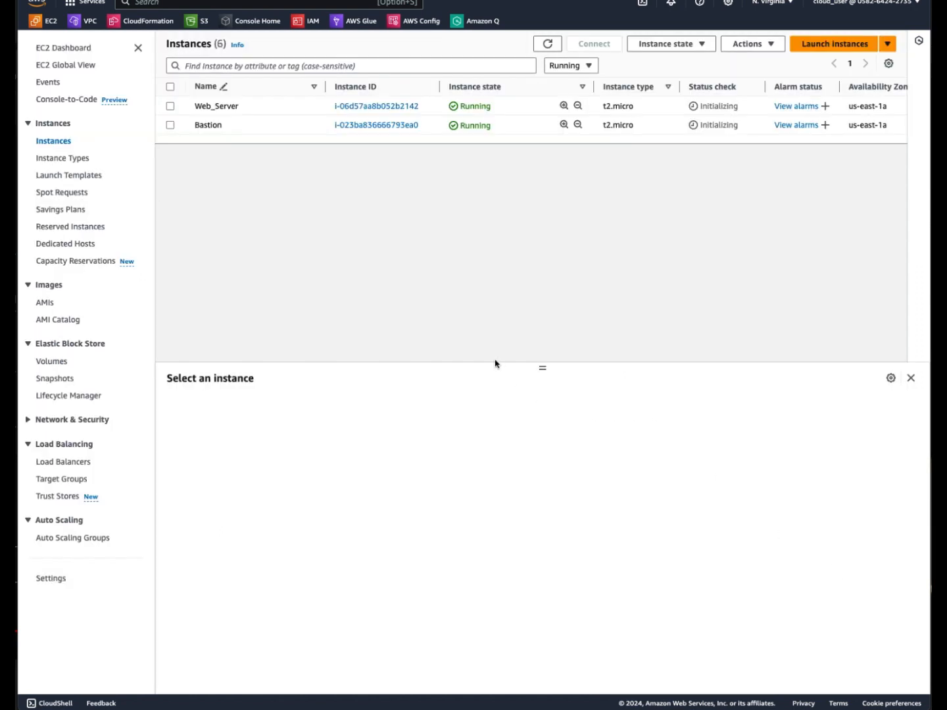
left_click(552, 50)
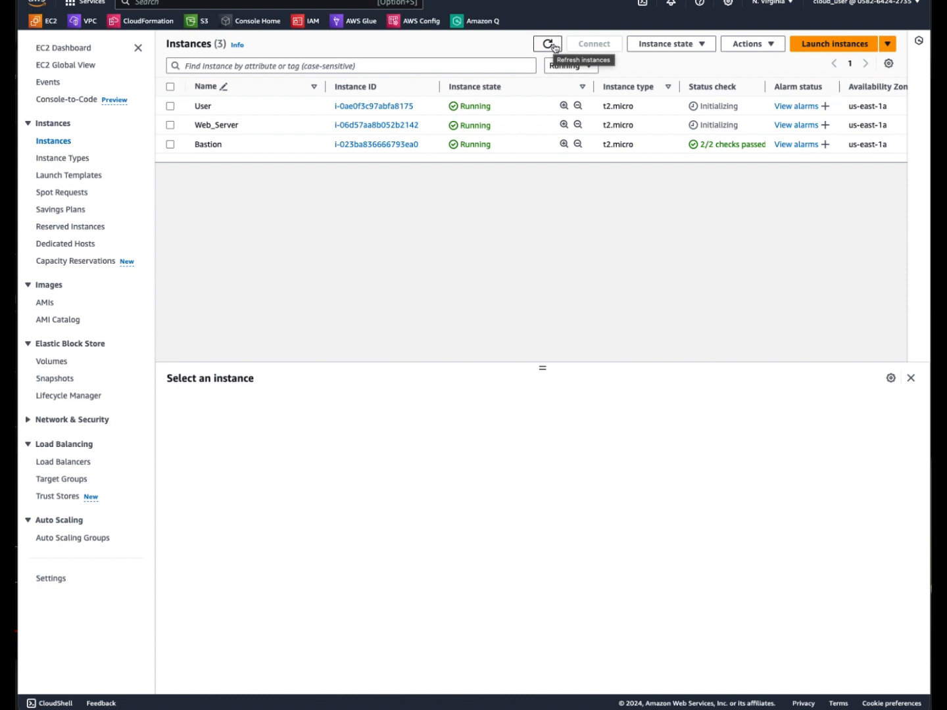
left_click(553, 45)
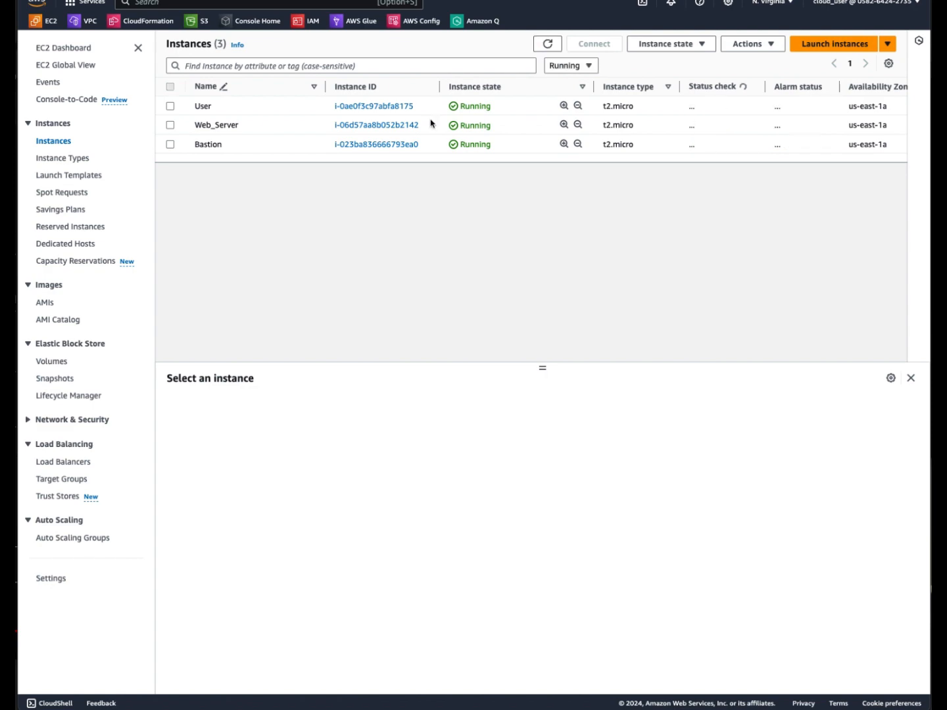
- Copy the Bastion instance's public IPv4 address from its details, and switch to the terminal with its screen cleared
left_click(393, 145)
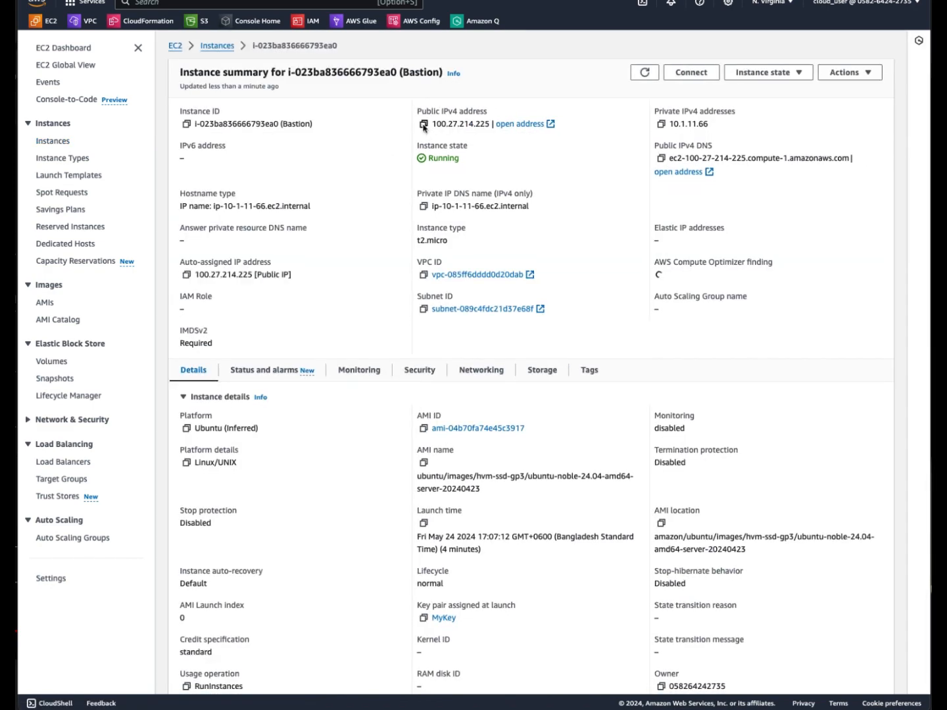
left_click(424, 125)
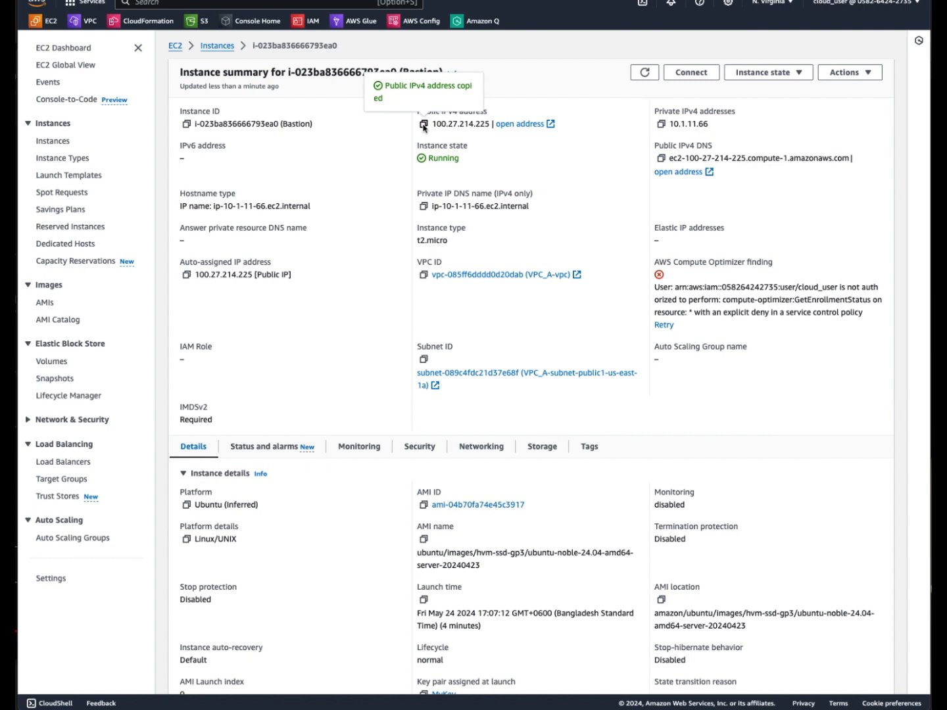
left_click(931, 254)
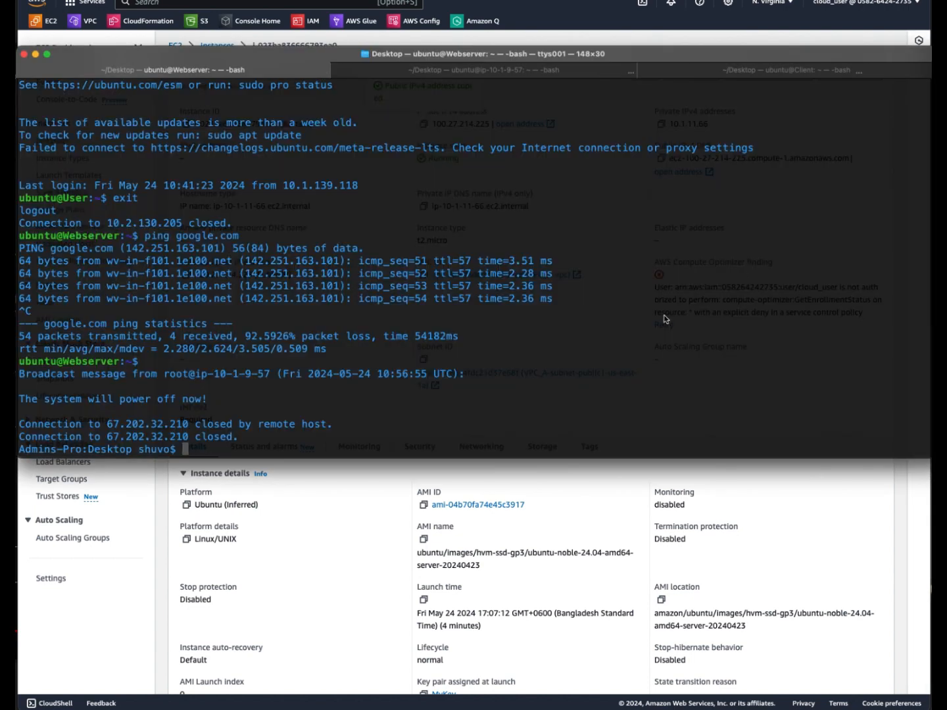
type("clear")
key("Return")
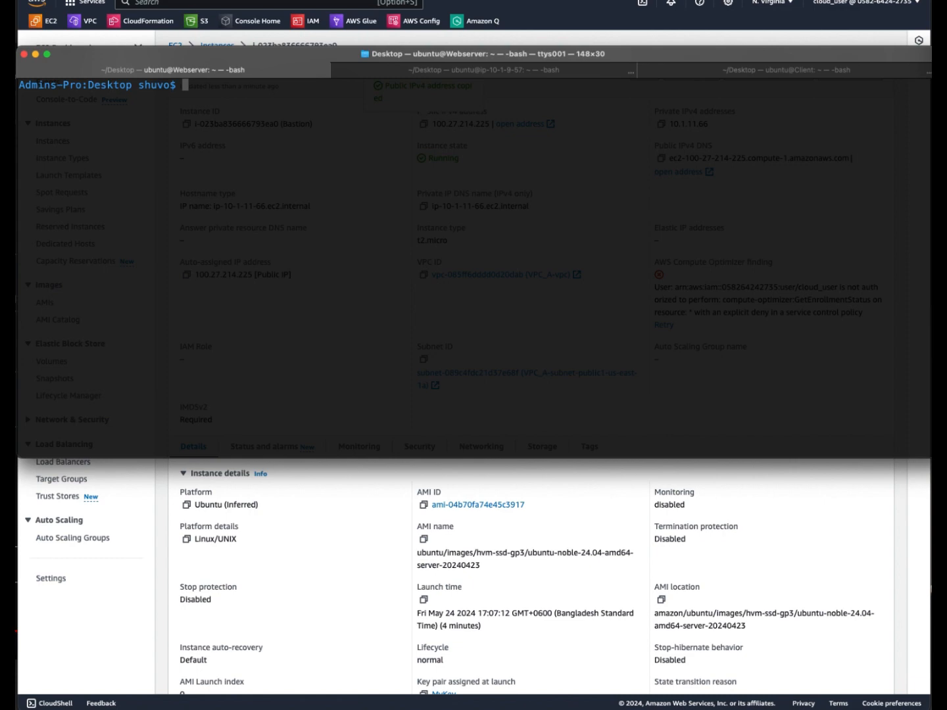
type("ssh -i MyKey.pem ubuntu")
key("super+v")
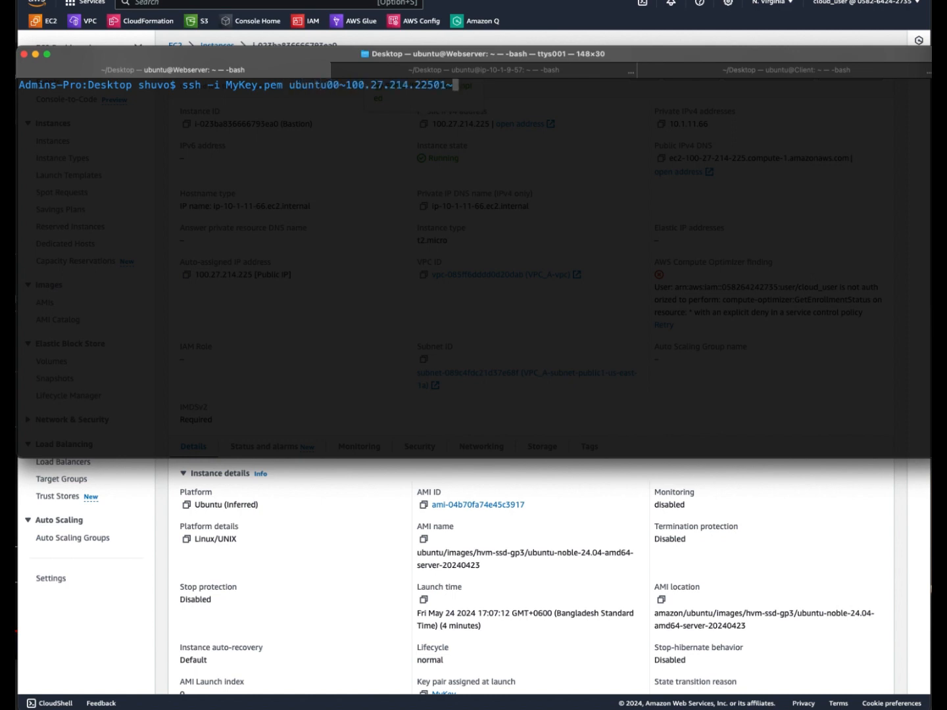
key("BackSpace")
key("BackSpace")
key("BackSpace")
key("Left")
key("Left")
key("Left")
key("Left")
key("Left")
key("Left")
key("Left")
key("Left")
key("Left")
key("Left")
key("Left")
key("Left")
key("Left")
key("BackSpace")
key("BackSpace")
key("BackSpace")
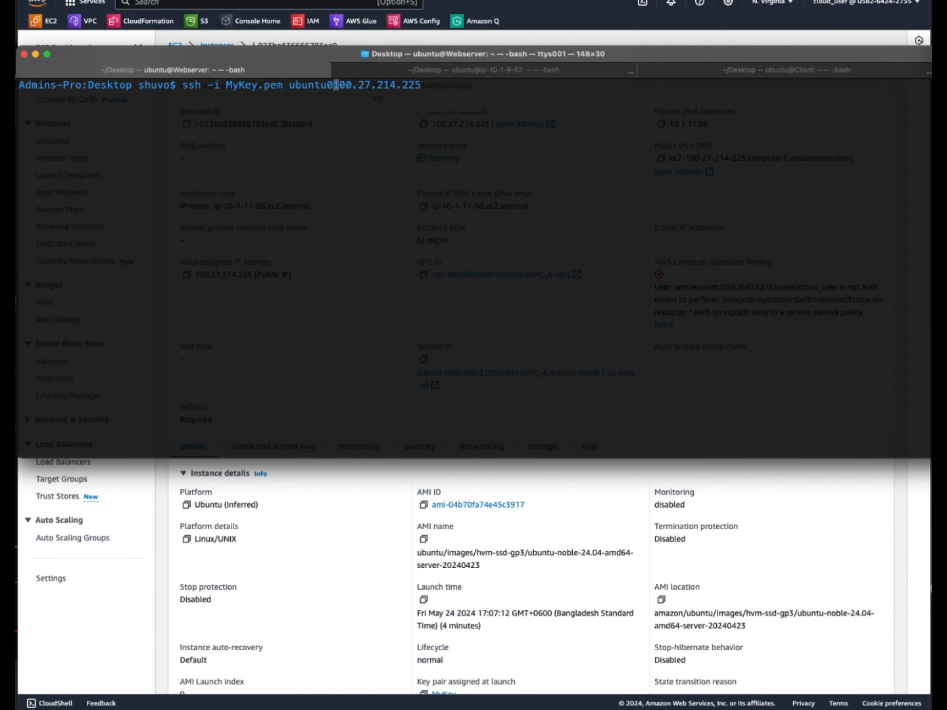
type("@")
key("Return")
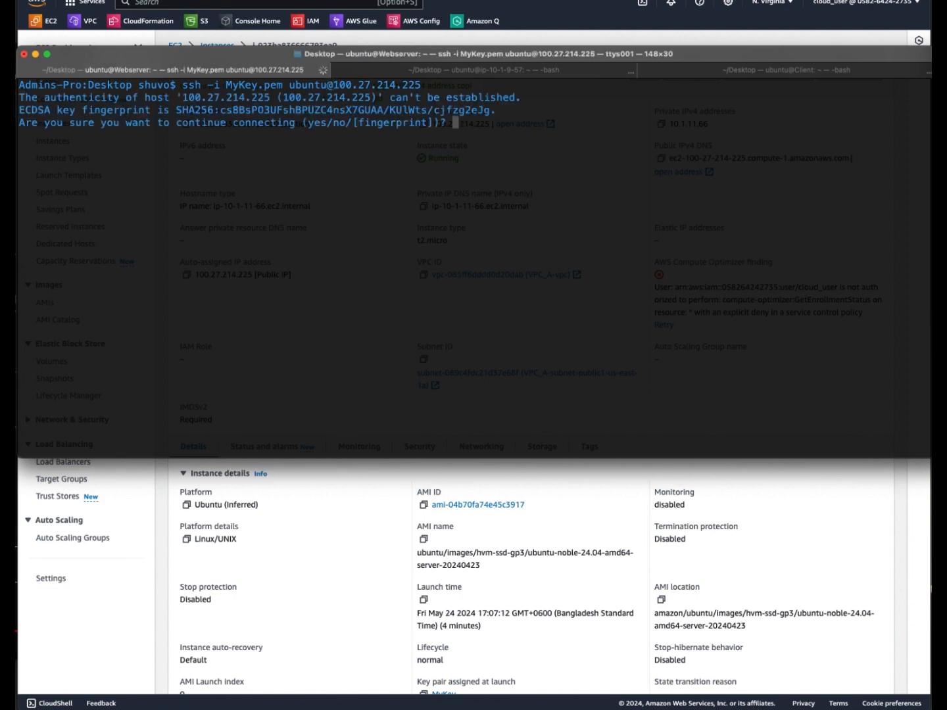
type("yes")
key("Return")
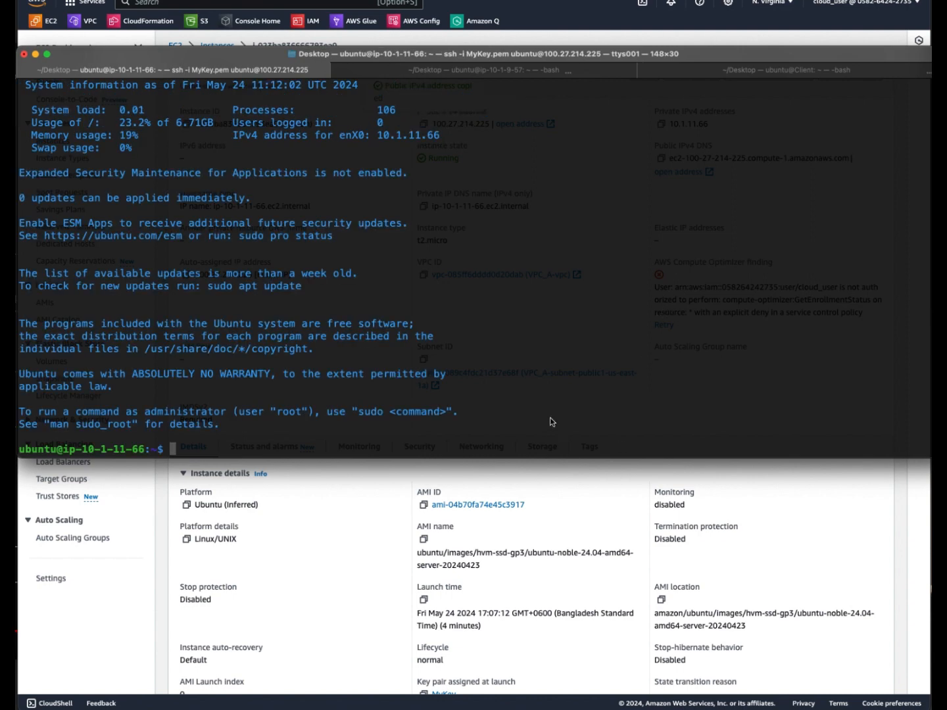
- Switch back to the AWS console, filter the instances to Running, and copy Web_Server's private IPv4 address from its details
left_click(330, 503)
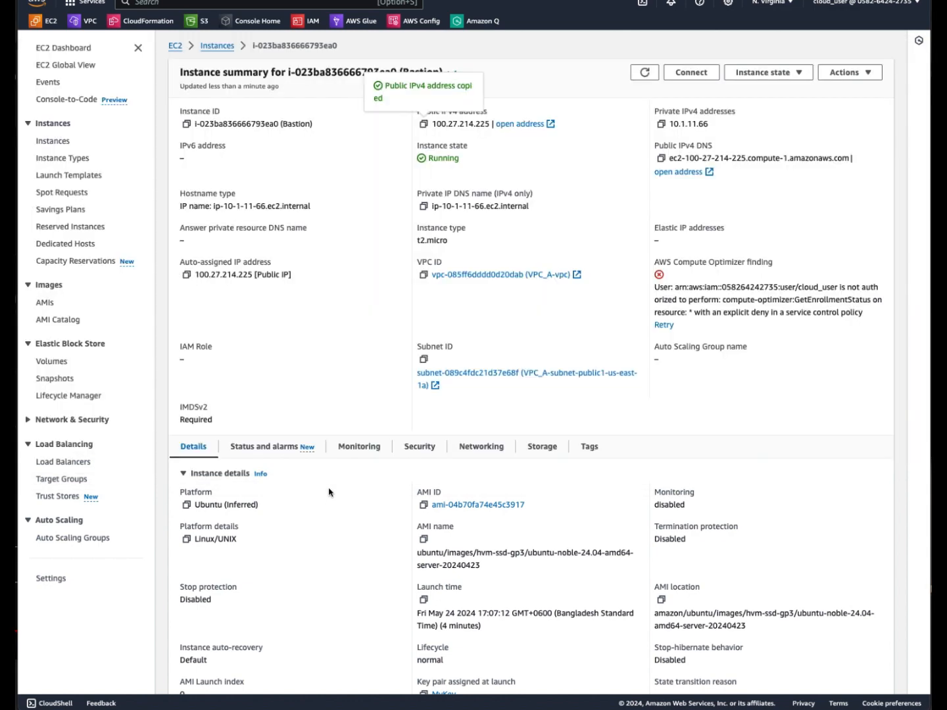
left_click(217, 46)
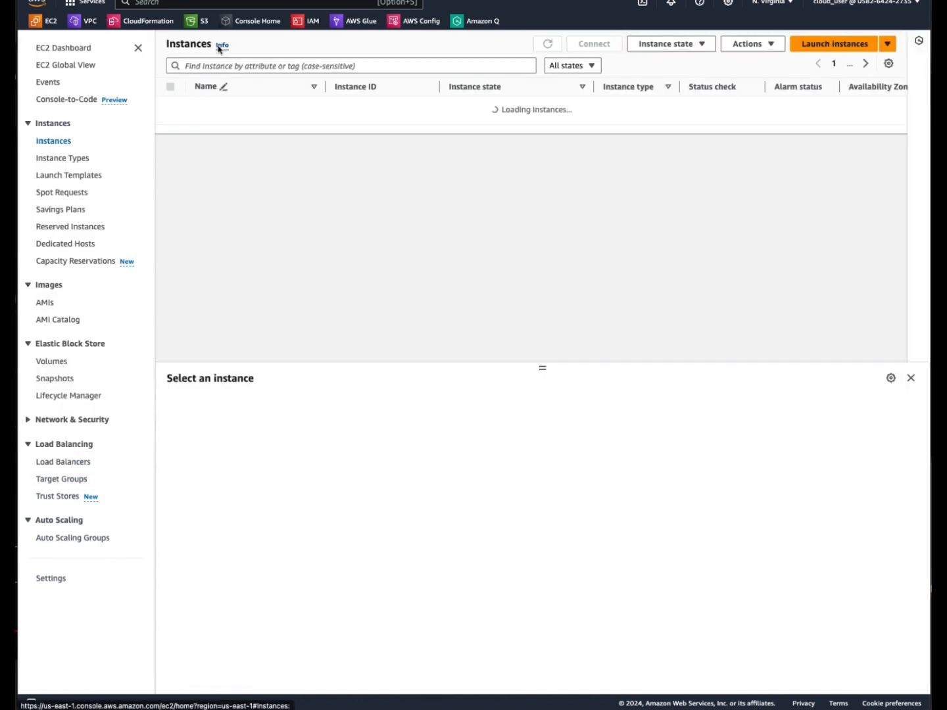
left_click(573, 66)
left_click(580, 104)
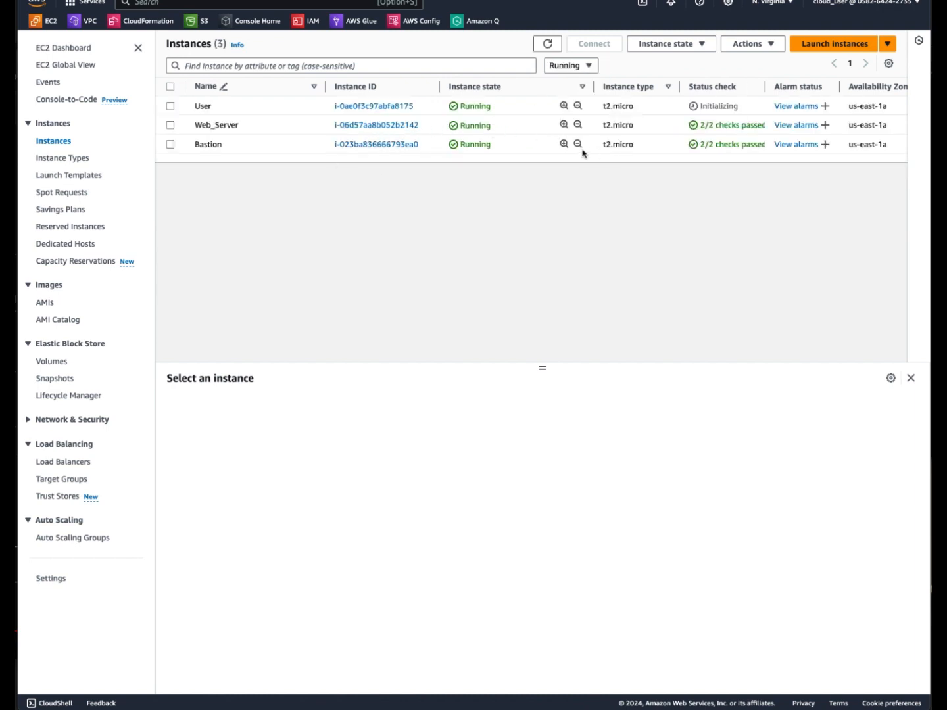
left_click(401, 128)
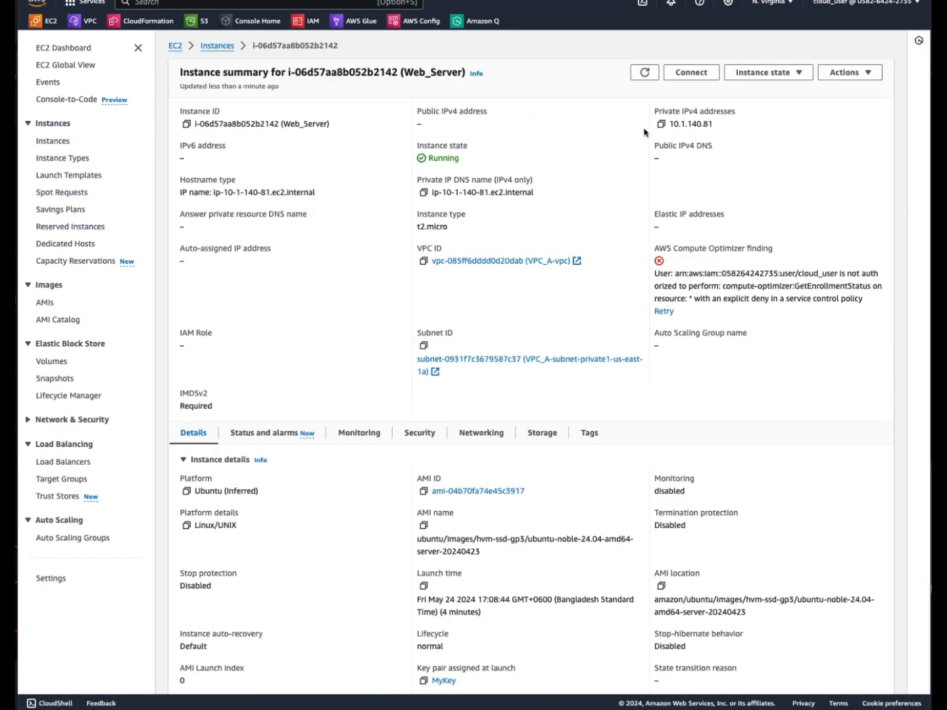
left_click(662, 125)
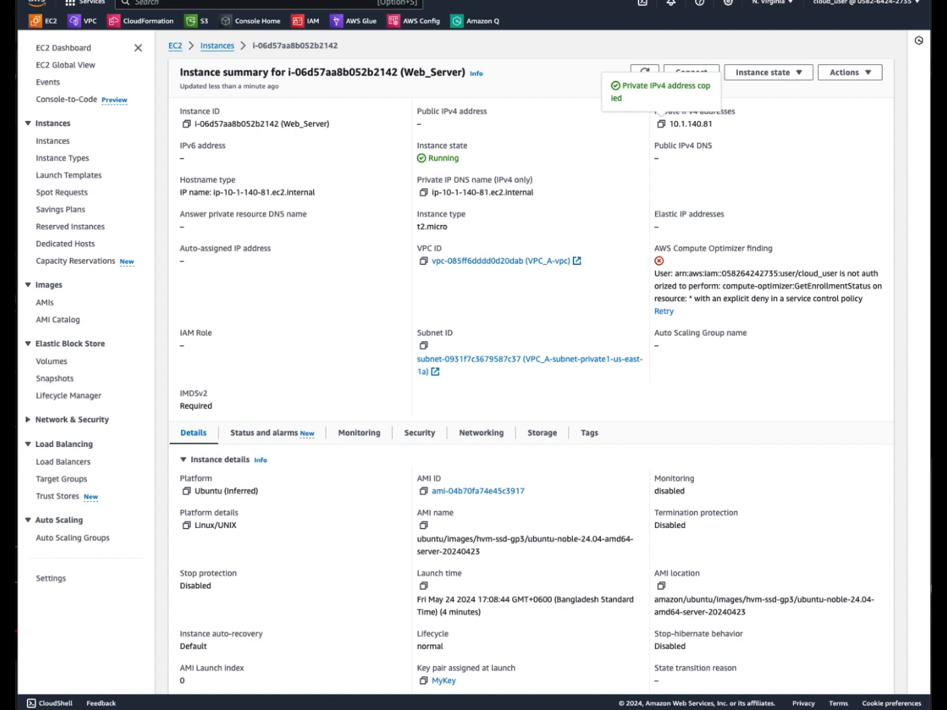
- Switch to the terminal and create an empty file named mykey.pem on the Bastion host with touch
key("super+Tab")
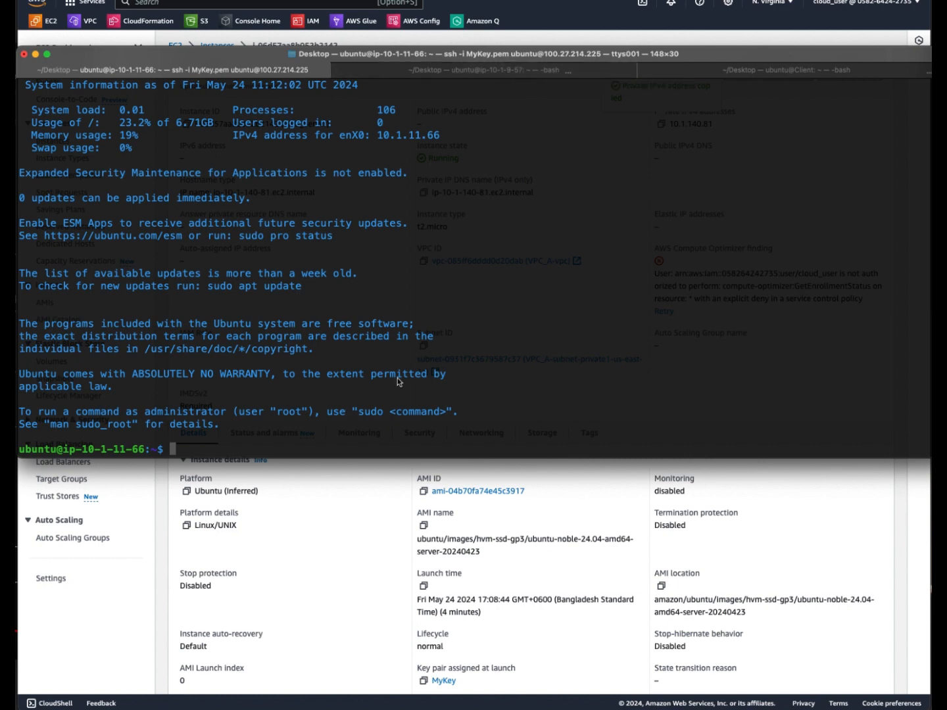
type("touch mykey.pem")
key("Return")
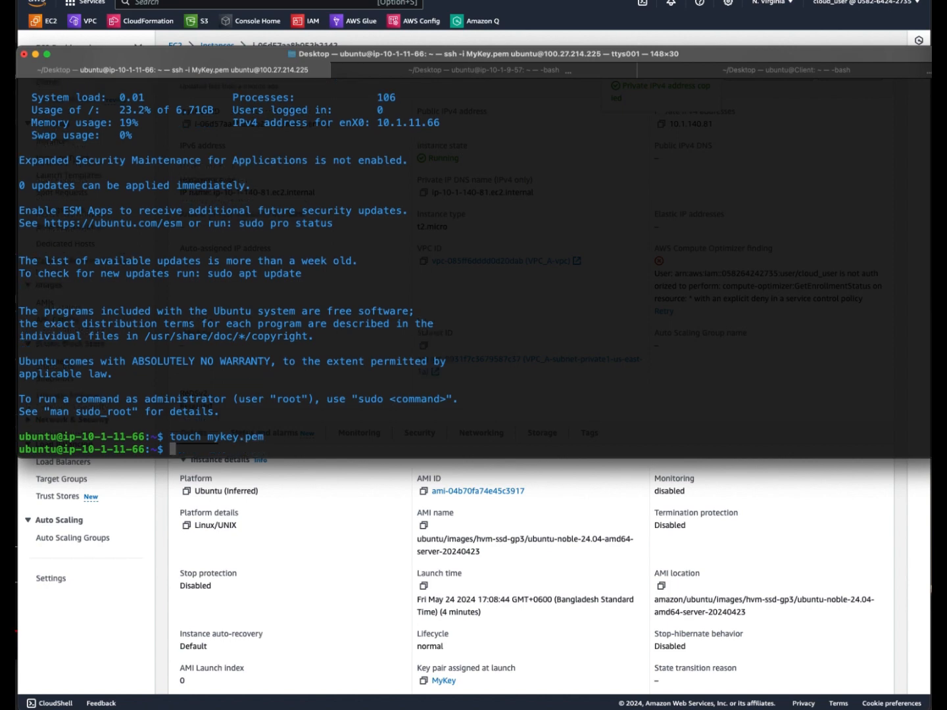
- Open mykey.pem on the Bastion host in the nano editor
type("cat")
key("BackSpace")
key("BackSpace")
key("BackSpace")
key("BackSpace")
type("nano m")
key("Tab")
key("BackSpace")
key("BackSpace")
key("BackSpace")
key("BackSpace")
key("BackSpace")
key("BackSpace")
key("BackSpace")
key("BackSpace")
key("BackSpace")
key("BackSpace")
key("BackSpace")
key("BackSpace")
type("o my")
key("Tab")
key("Return")
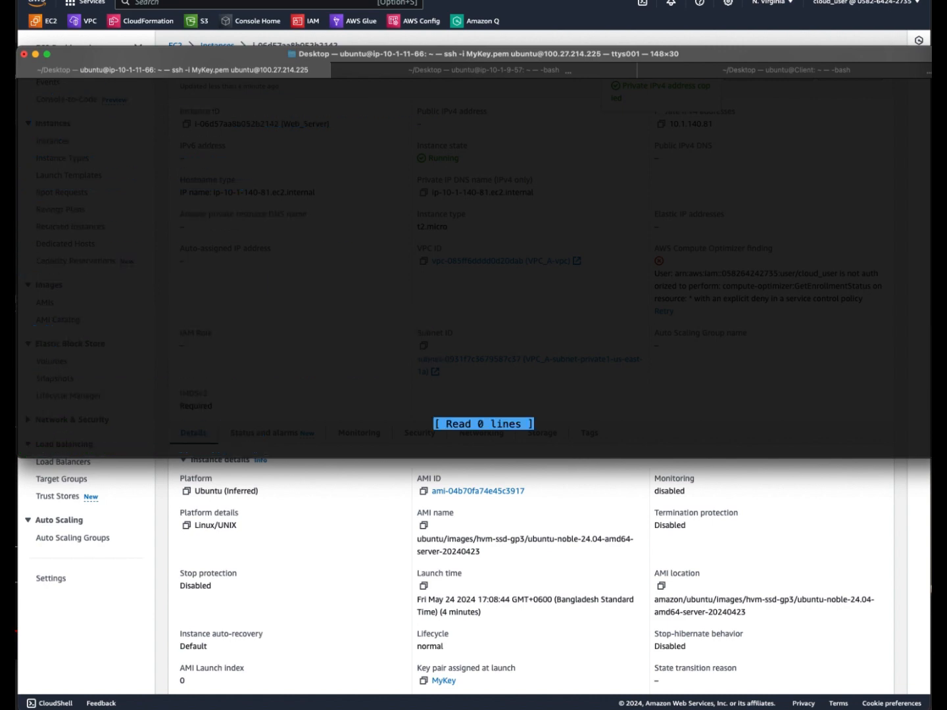
- Copy the RSA private key from the other terminal session, paste it into mykey.pem in nano, and save the file
left_click(583, 67)
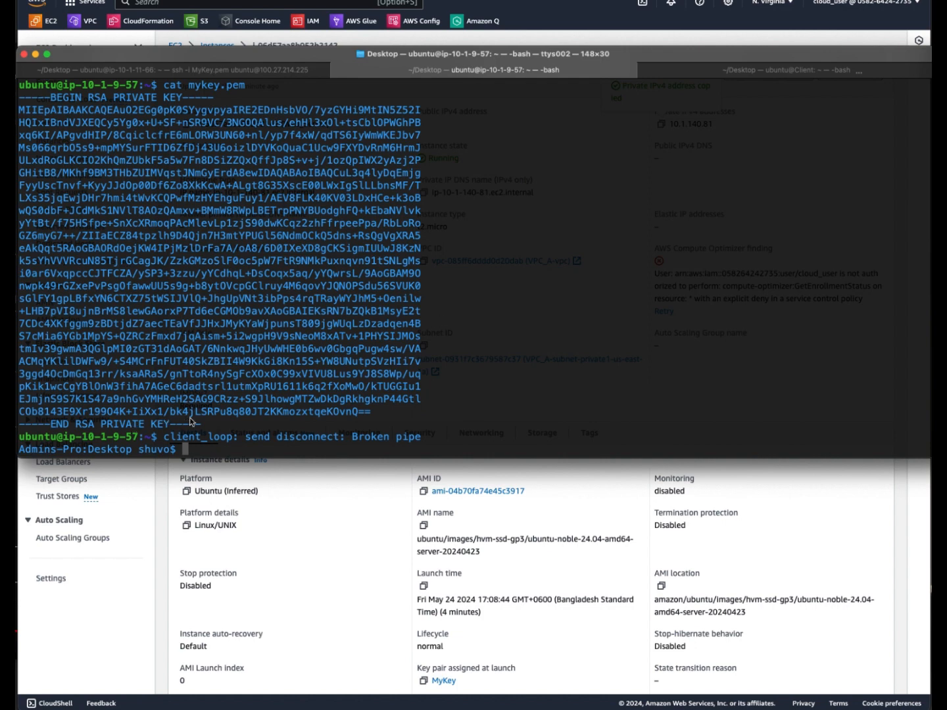
left_click_drag(197, 420, 19, 99)
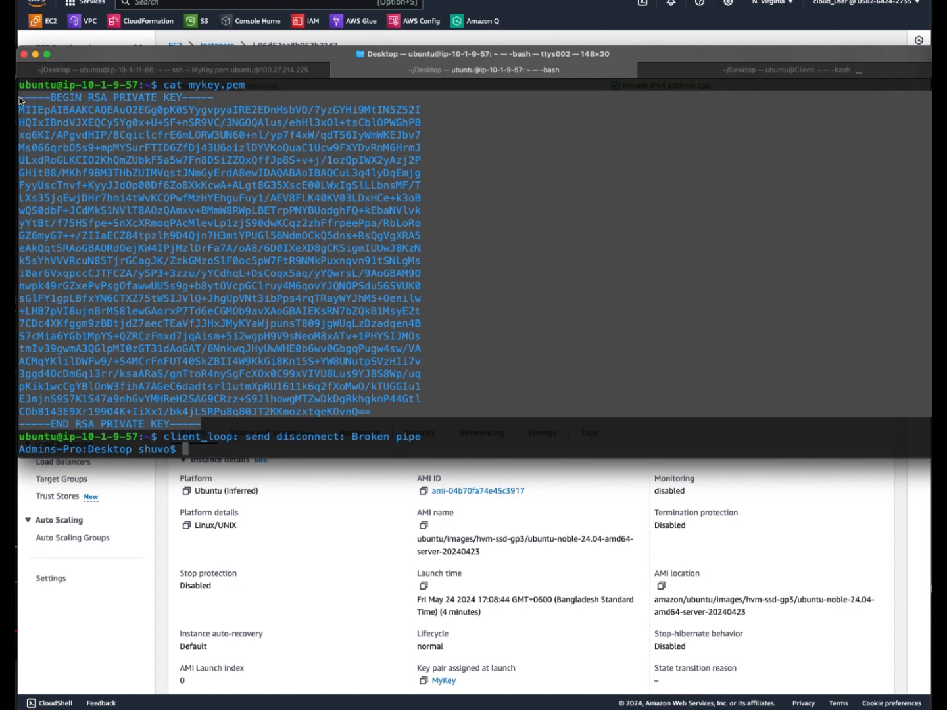
left_click(278, 71)
key("super+v")
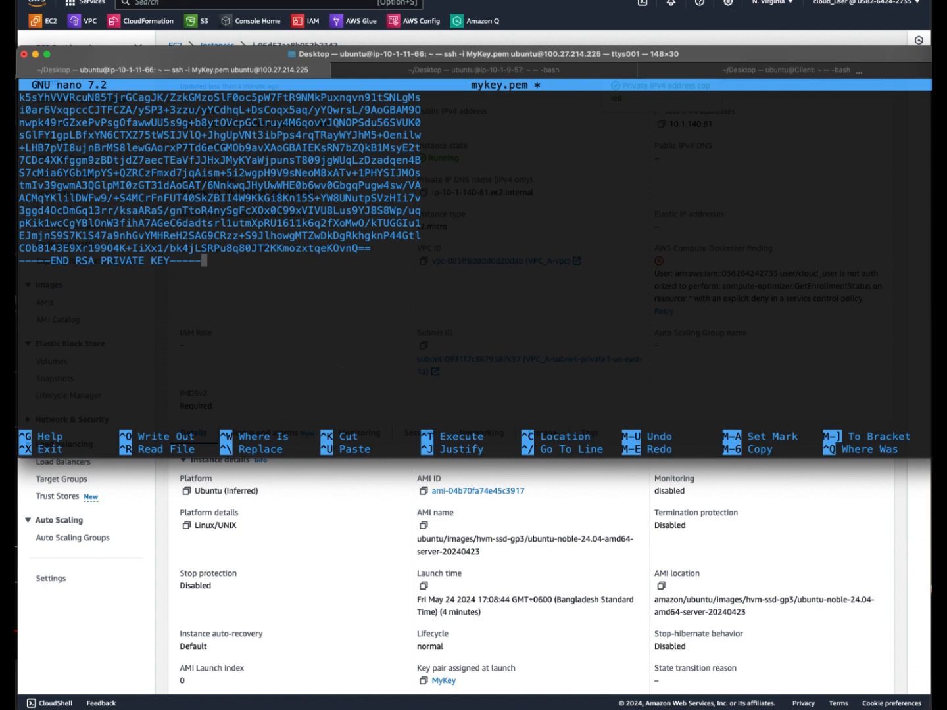
key("ctrl+x")
key("y")
key("Return")
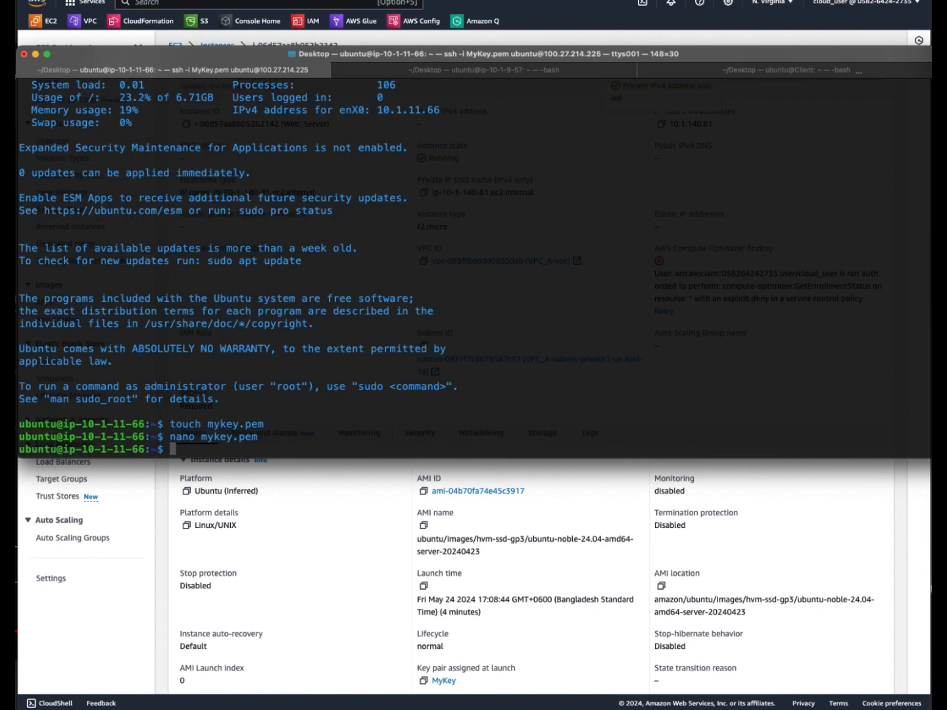
- Restrict the permissions of mykey.pem to 400 with chmod
type("chmod 400 my")
key("Tab")
key("Return")
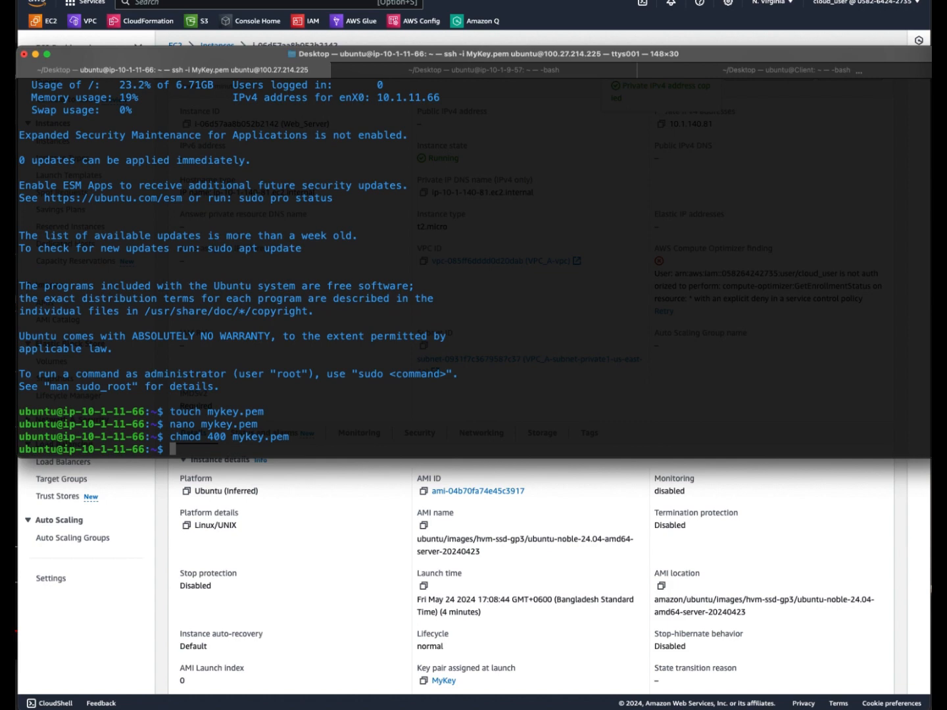
type("ssh -i my")
key("Tab")
key("Return")
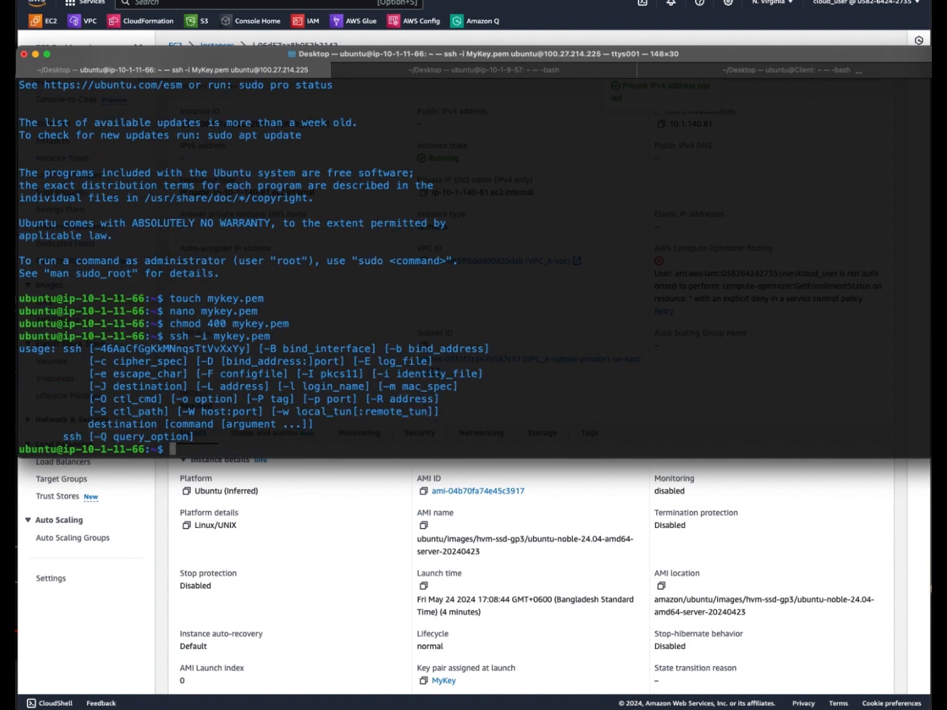
key("Up")
type("ubuntu@")
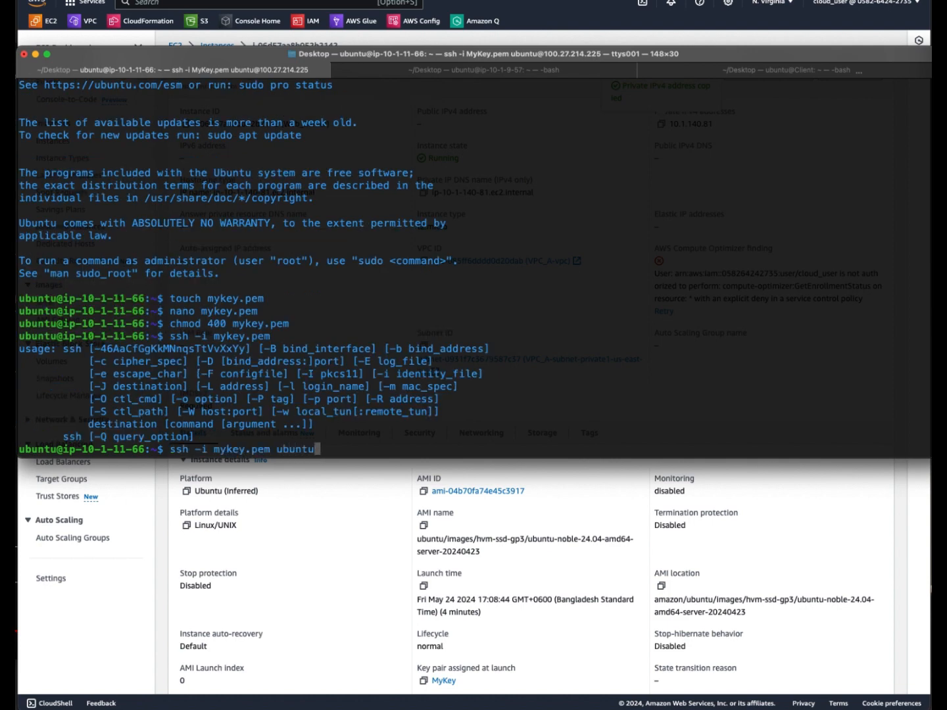
left_click(323, 540)
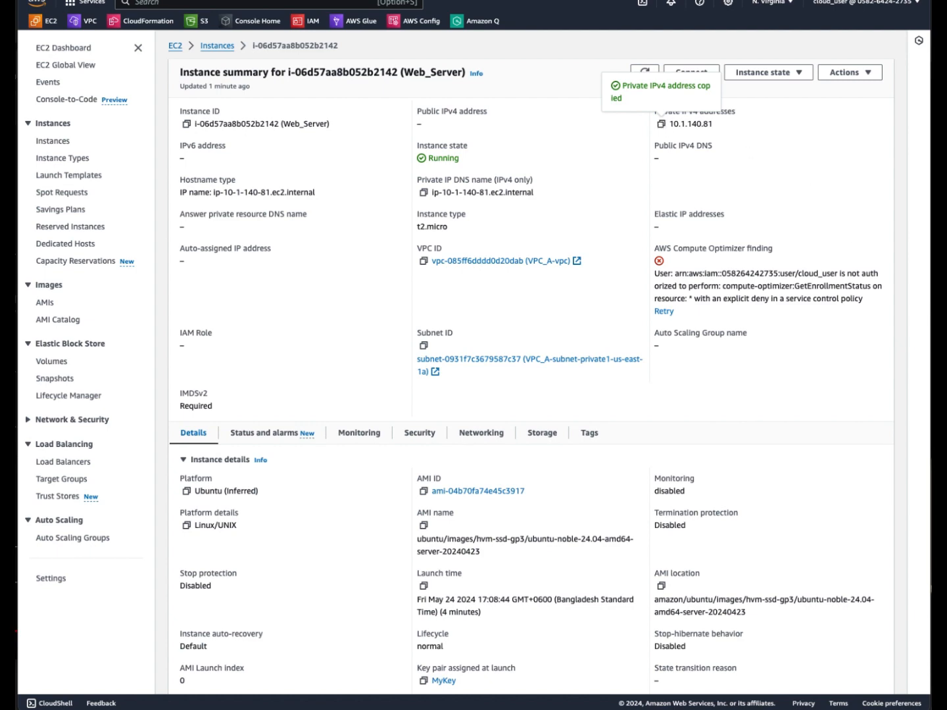
key("super+Tab")
key("super+v")
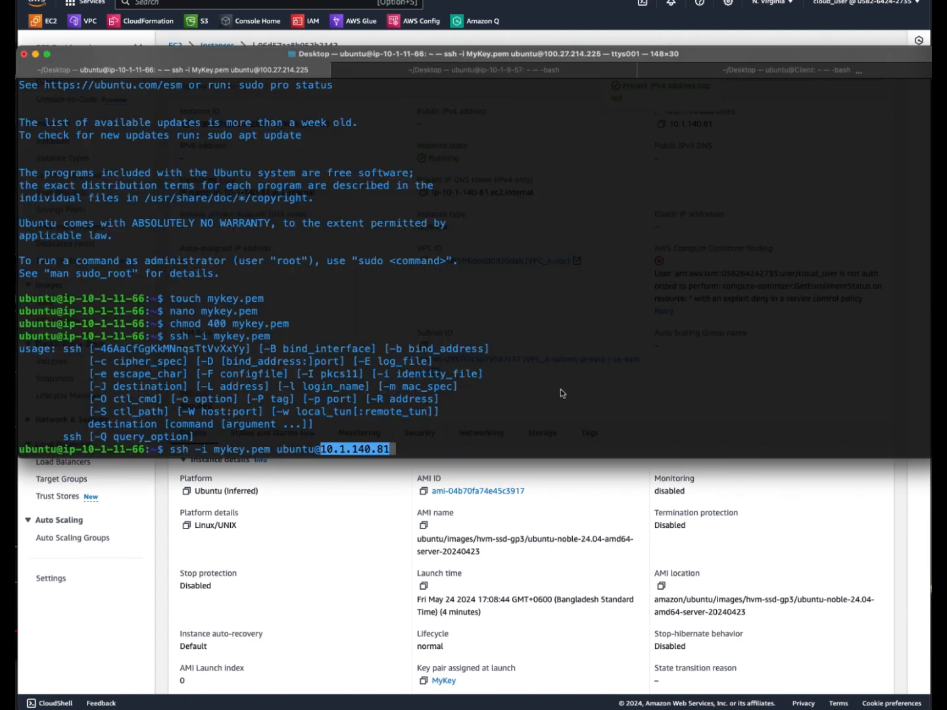
key("Return")
type("yes")
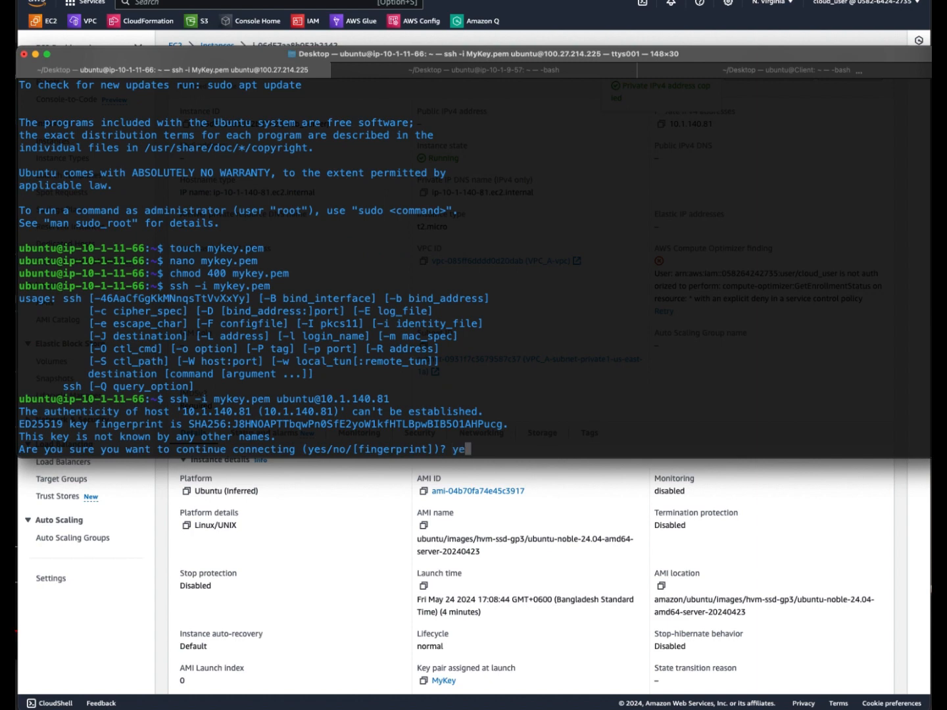
key("Return")
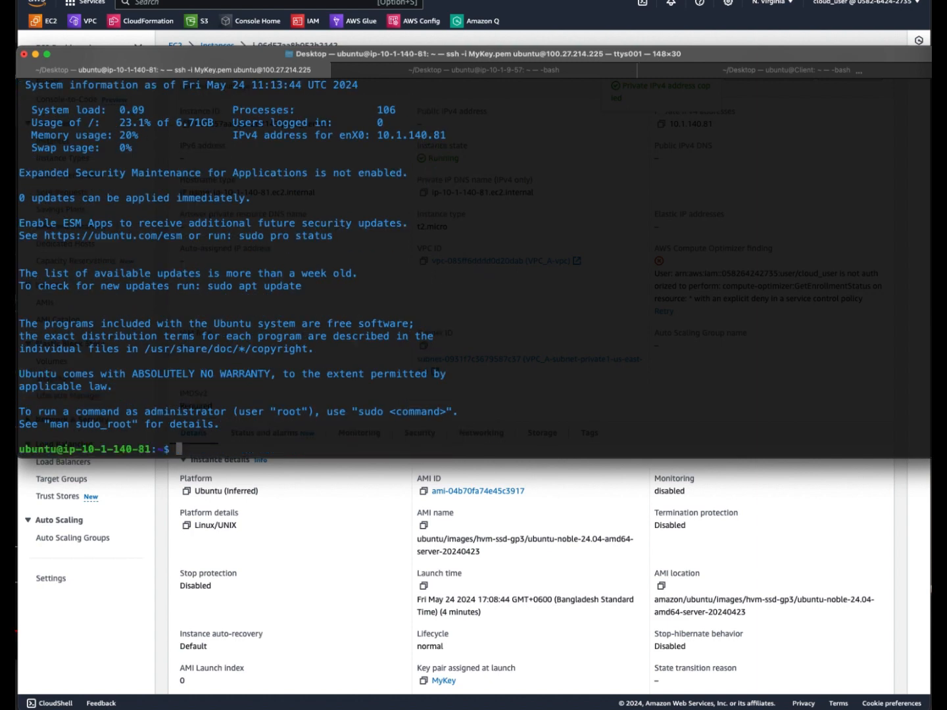
- In the AWS console, filter the instances to Running, copy the User instance's private IPv4 address, and switch back to the terminal
left_click(337, 577)
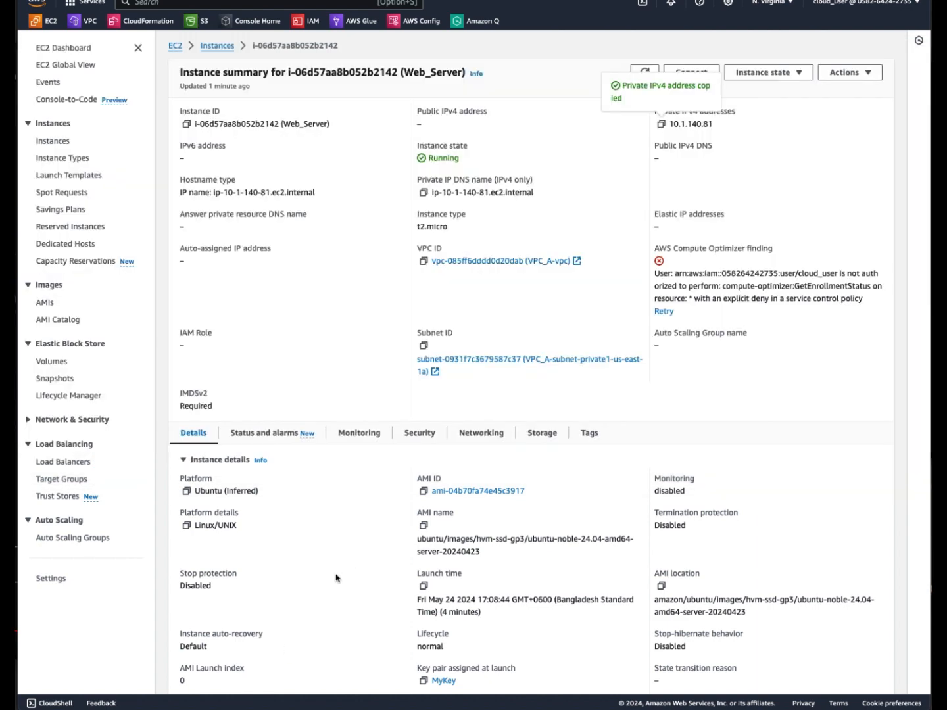
left_click(226, 49)
left_click(590, 67)
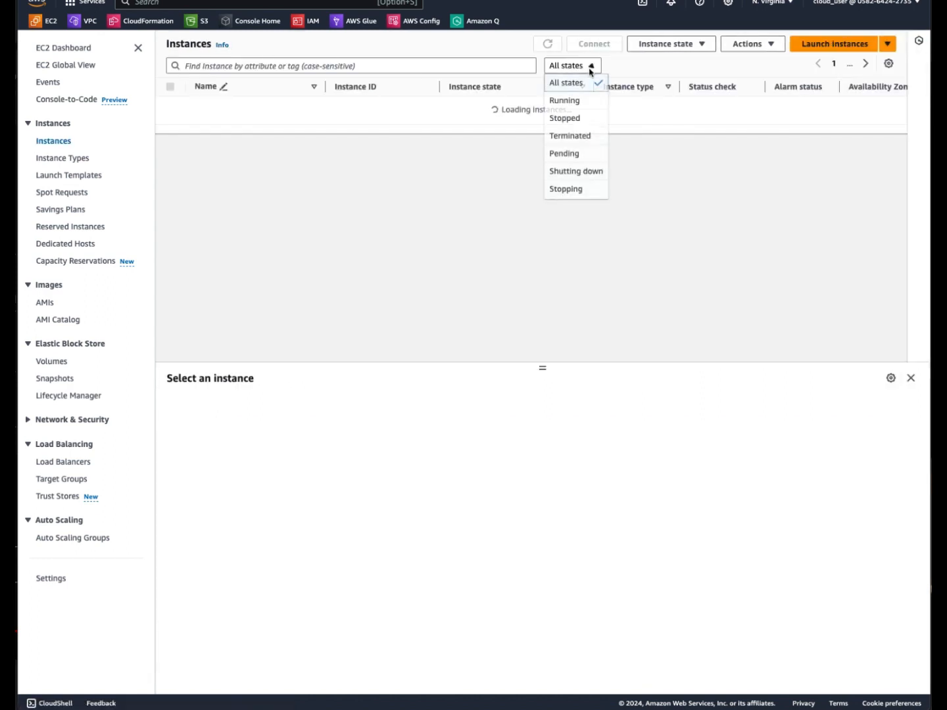
left_click(582, 100)
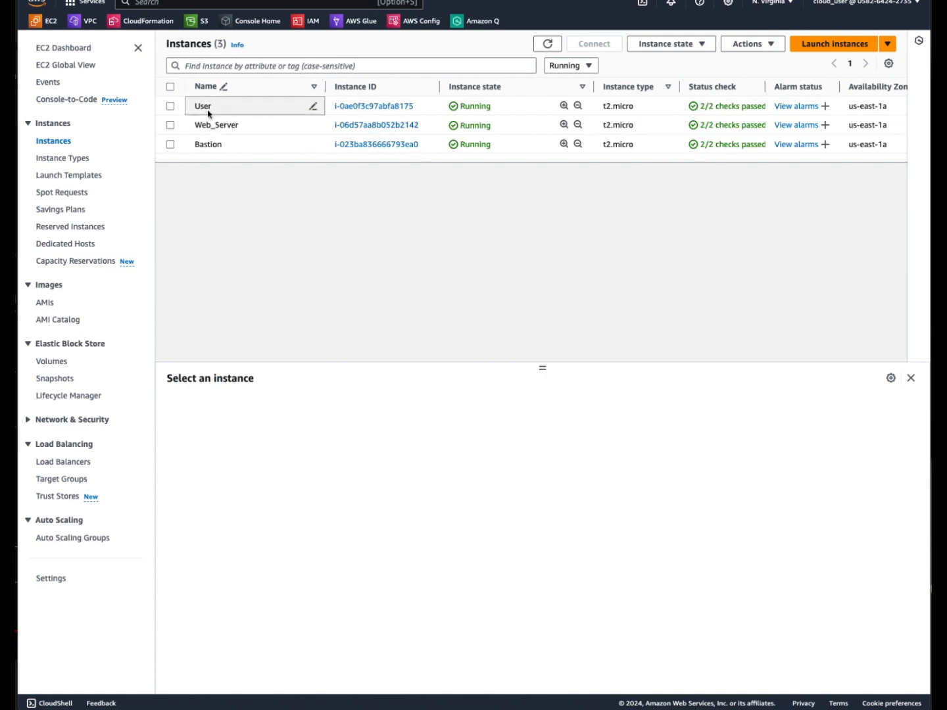
left_click(401, 105)
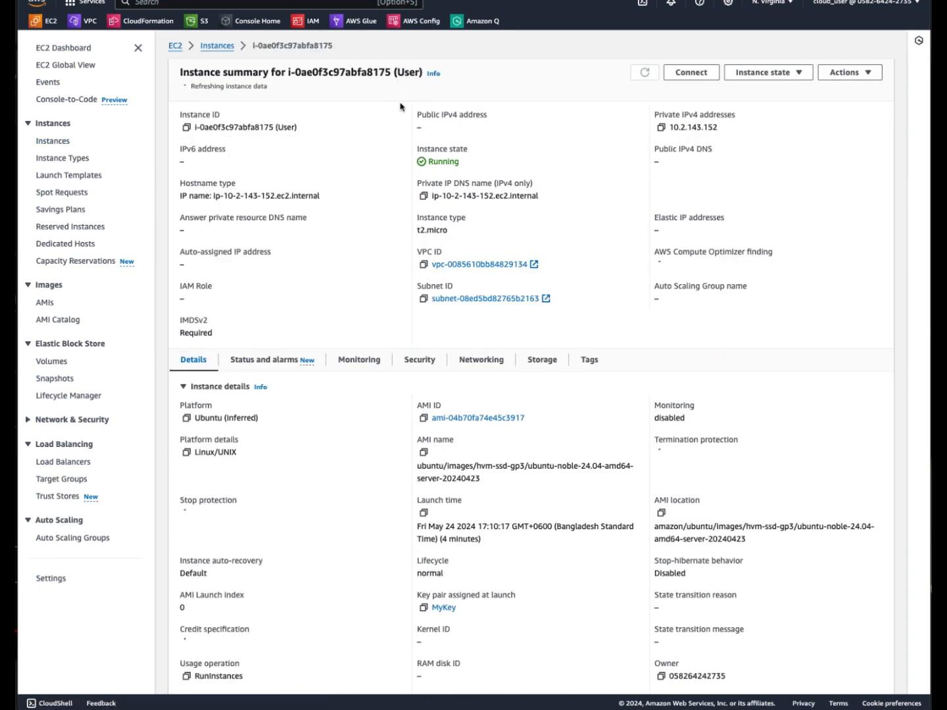
left_click(662, 125)
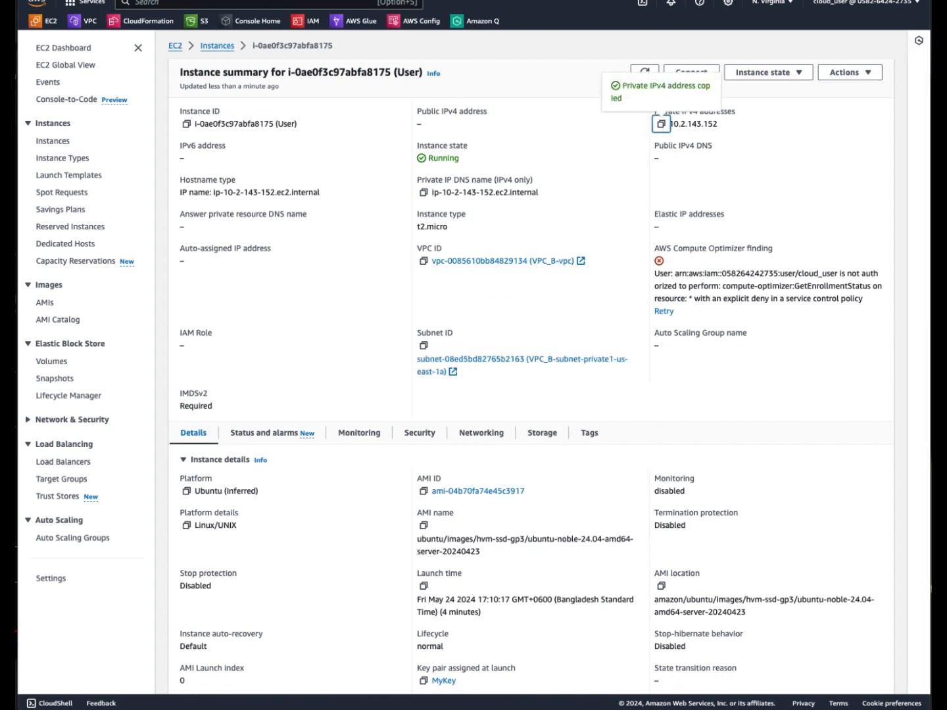
key("super+Tab")
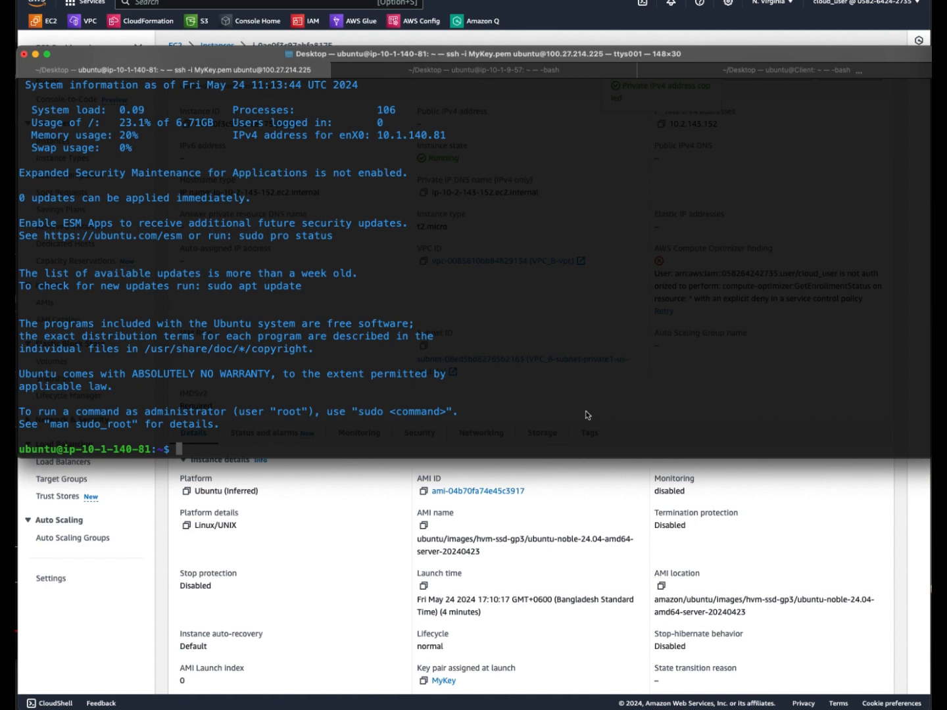
- Try to set the web server's hostname to Webserver using hostnamectl without sudo
type("how")
key("BackSpace")
type("stnamectl set-hostname ")
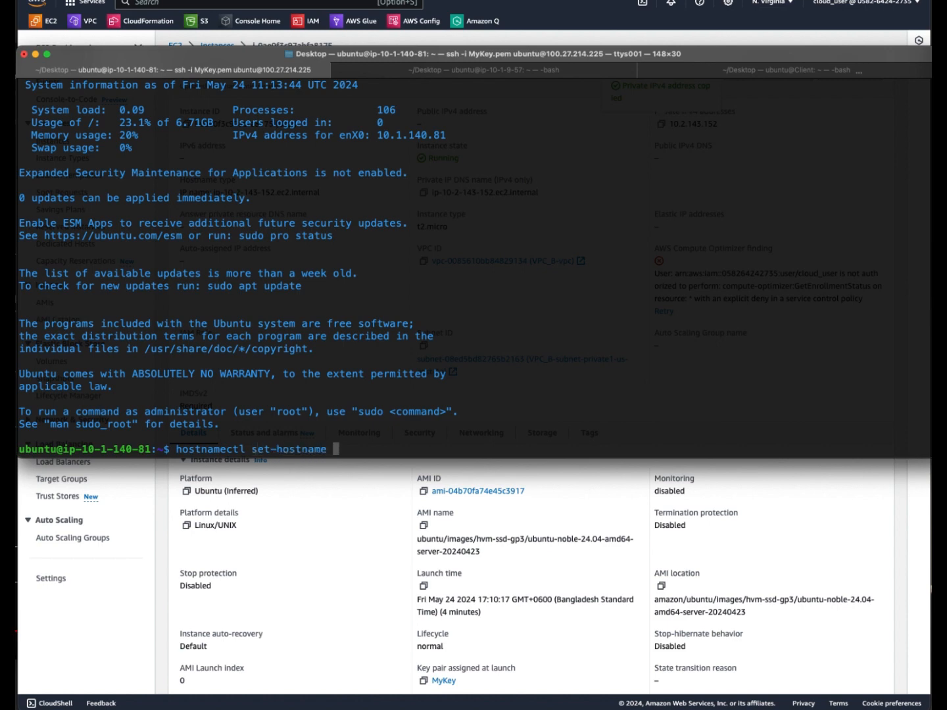
type("WEb")
key("BackSpace")
type("B")
key("BackSpace")
key("BackSpace")
type("we")
key("BackSpace")
key("BackSpace")
type("ebserver")
key("Return")
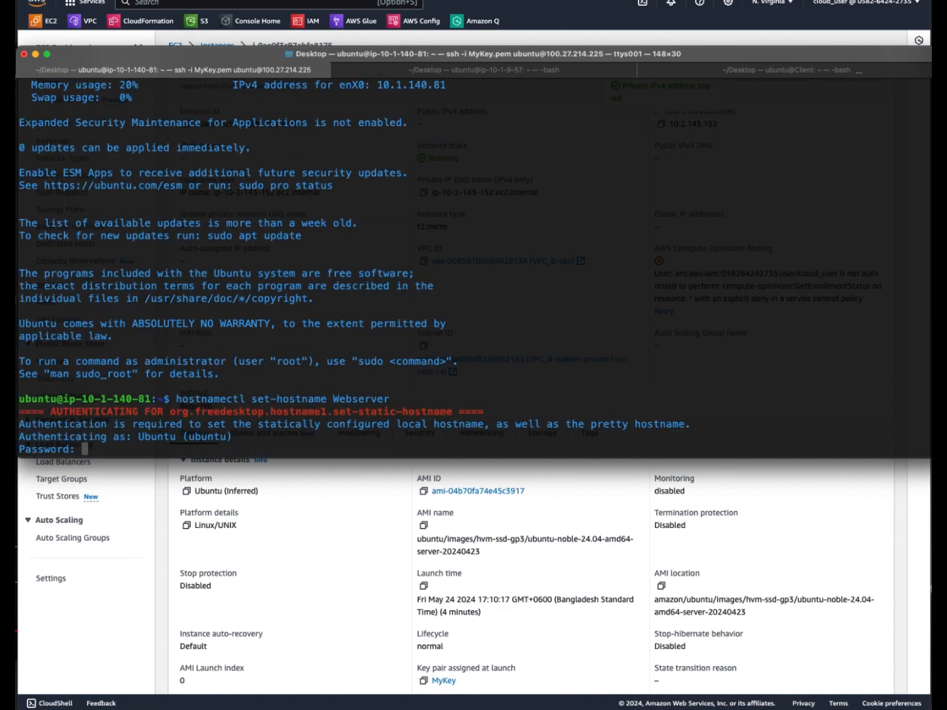
key("Return")
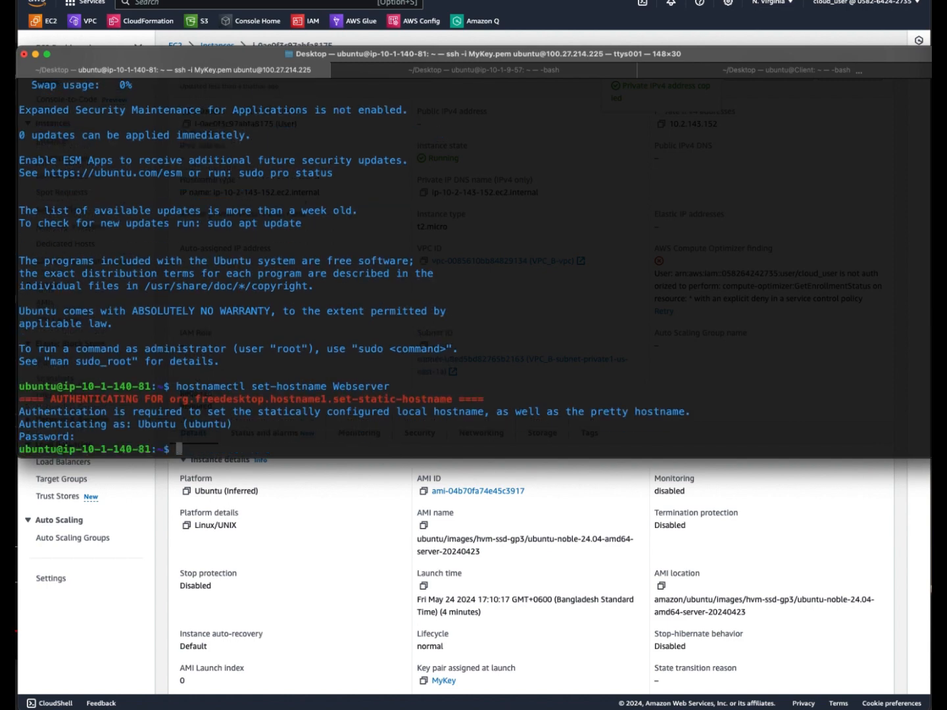
- Set the web server's hostname to webserver using sudo hostnamectl set-hostname
type("sudo hostnamectl se")
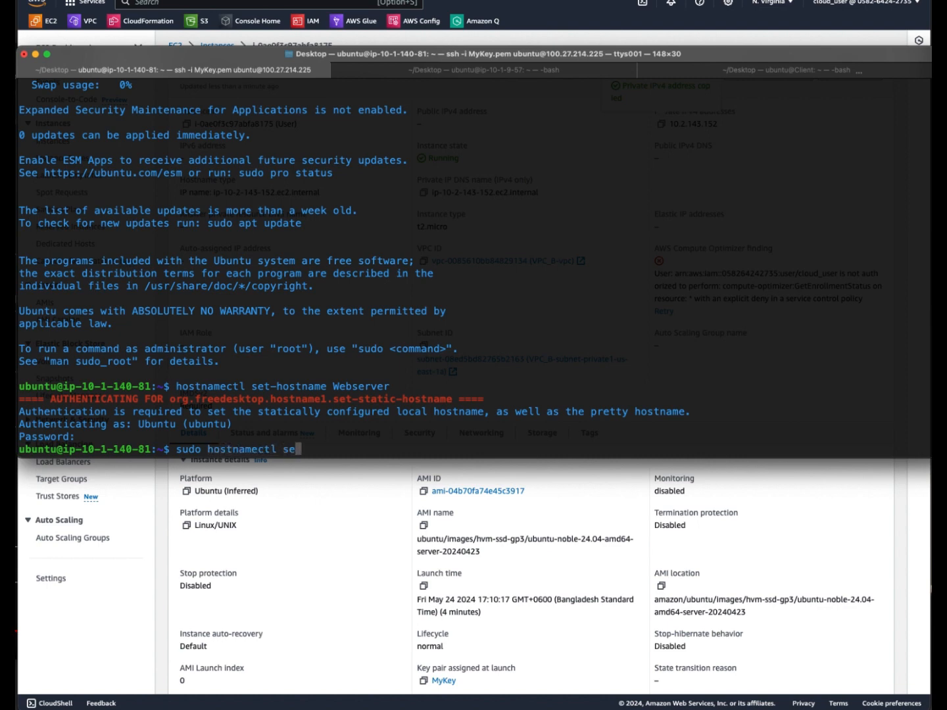
type("t-hostname webser")
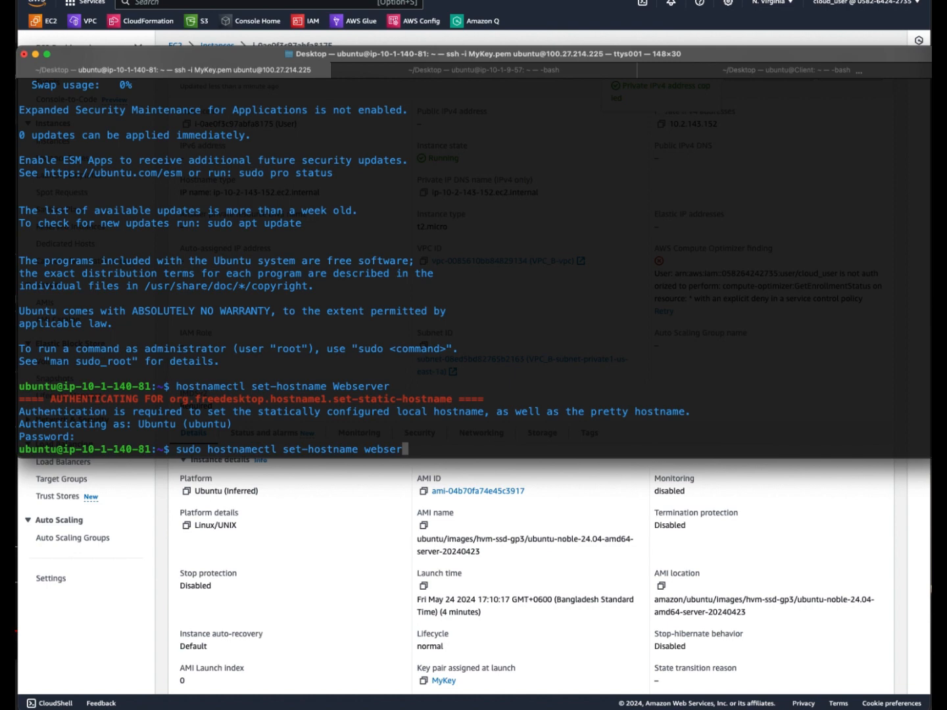
type("ver")
key("Return")
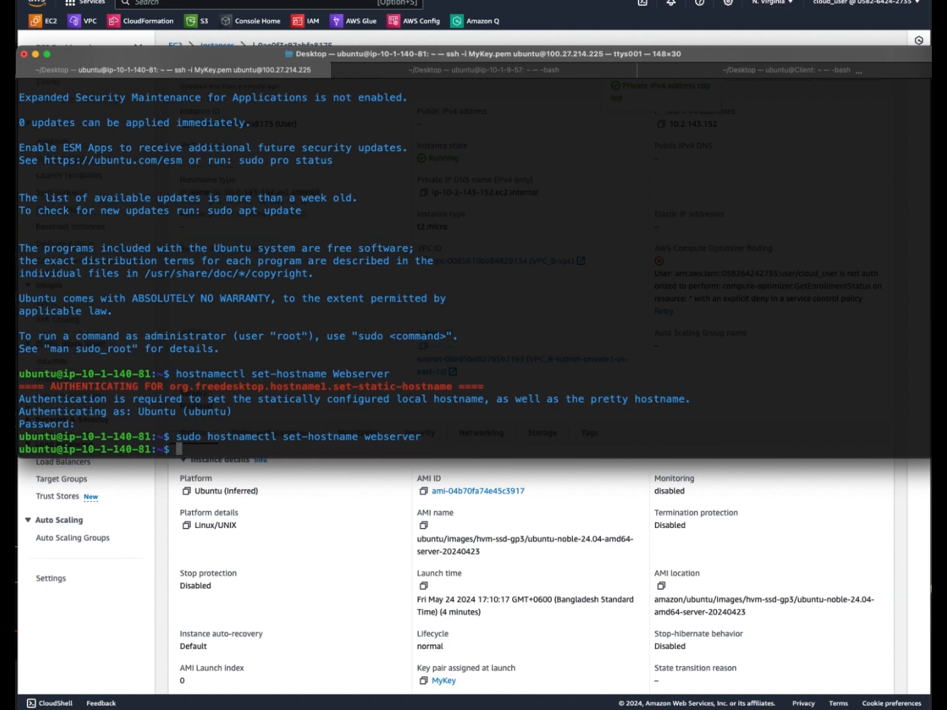
type("exit")
key("Return")
key("Up")
key("Return")
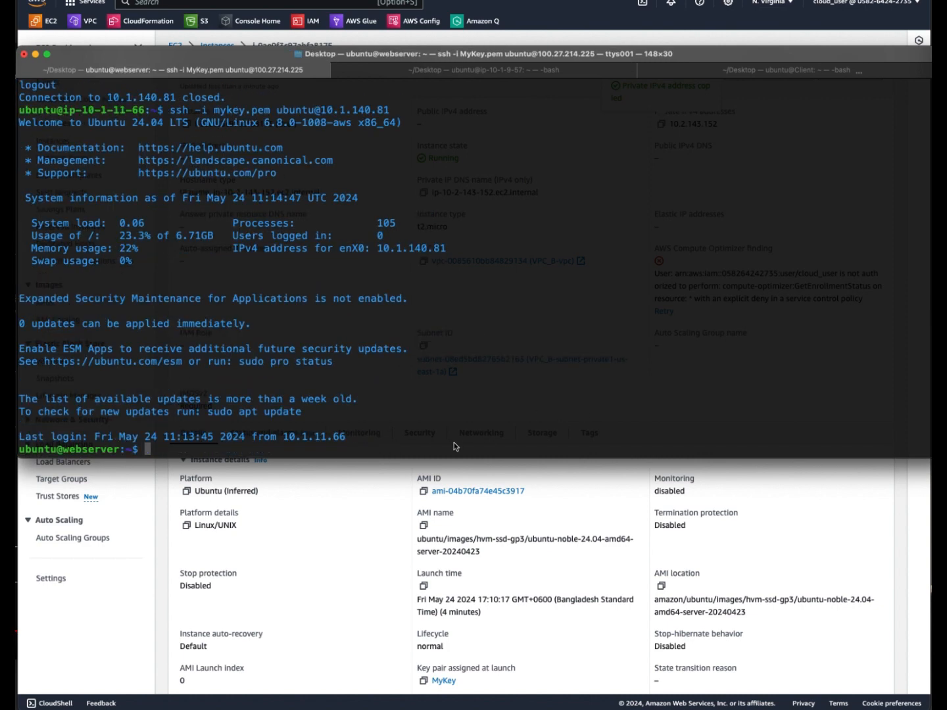
left_click_drag(66, 451, 123, 452)
- Ping the User instance's private address 10.2.143.152 from the web server, and stop the ping after a few packets
left_click(284, 510)
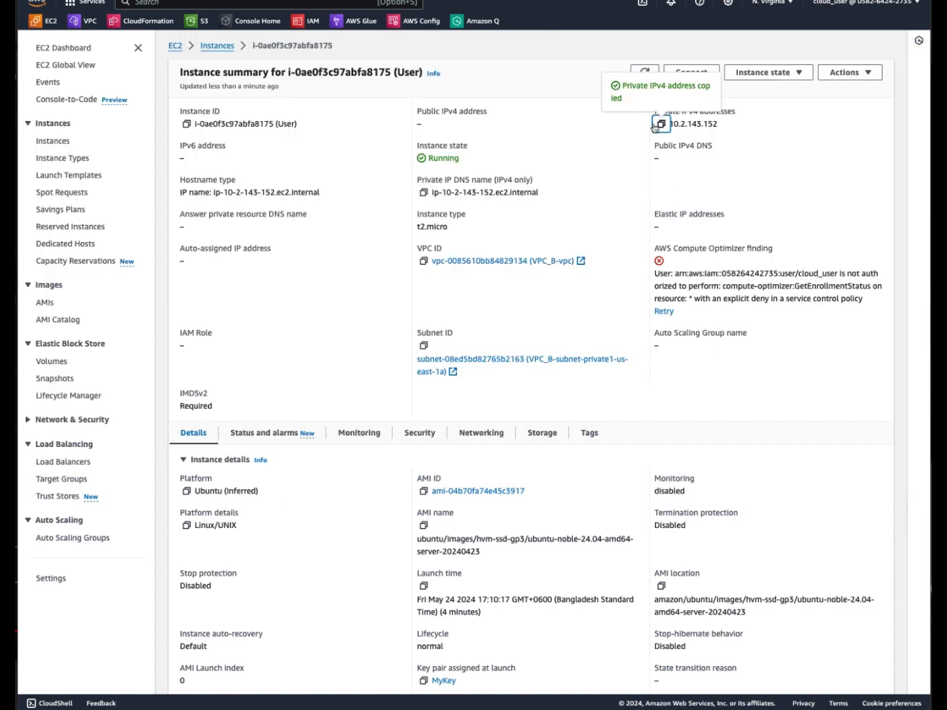
key("super+Tab")
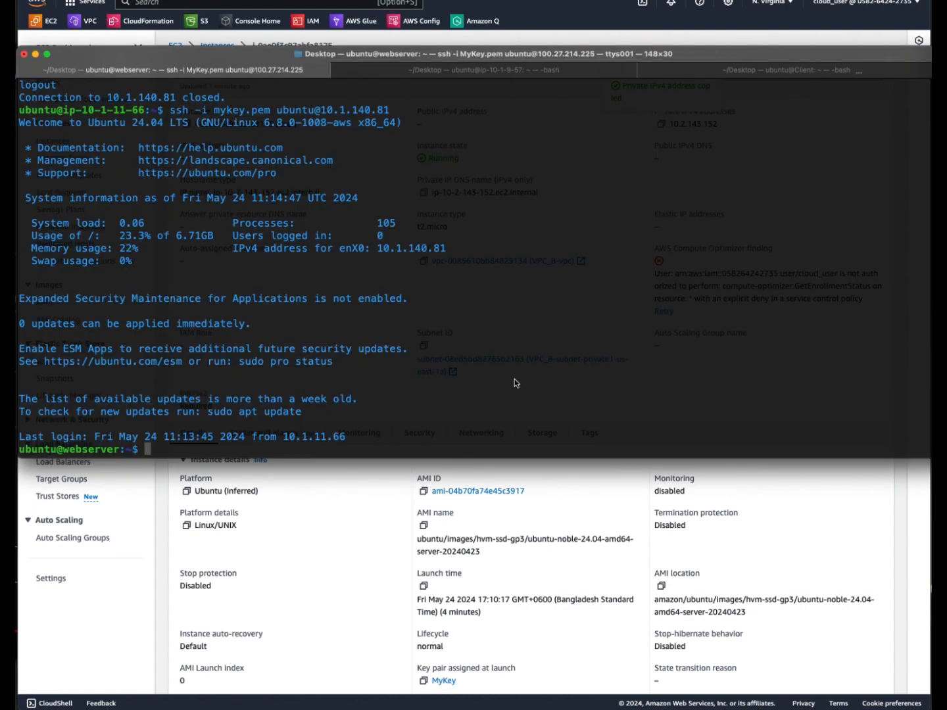
type("ping")
key("super+v")
key("Return")
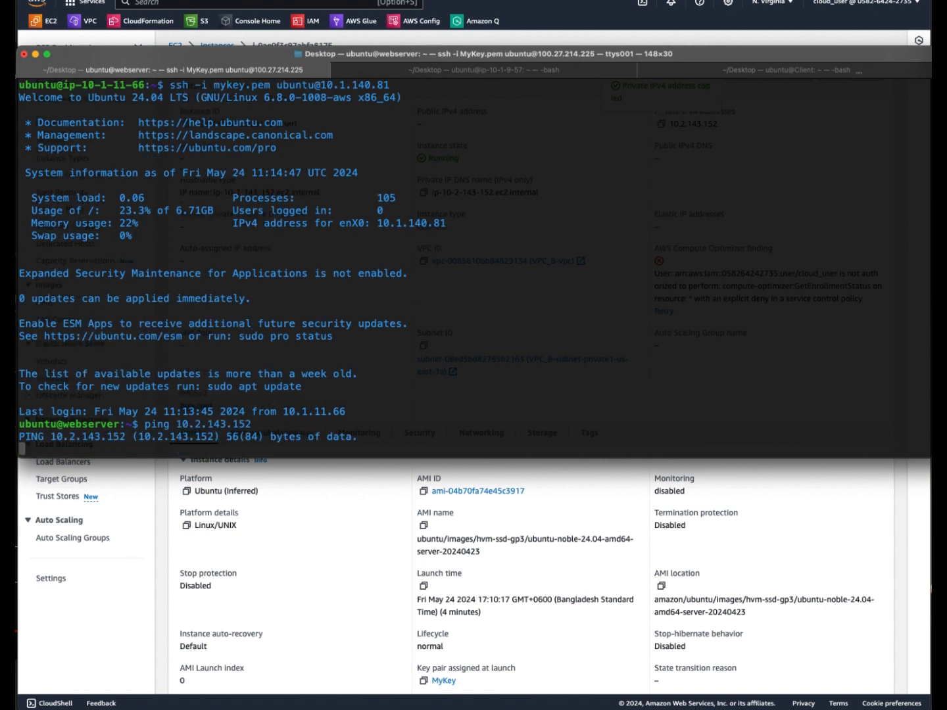
key("ctrl+c")
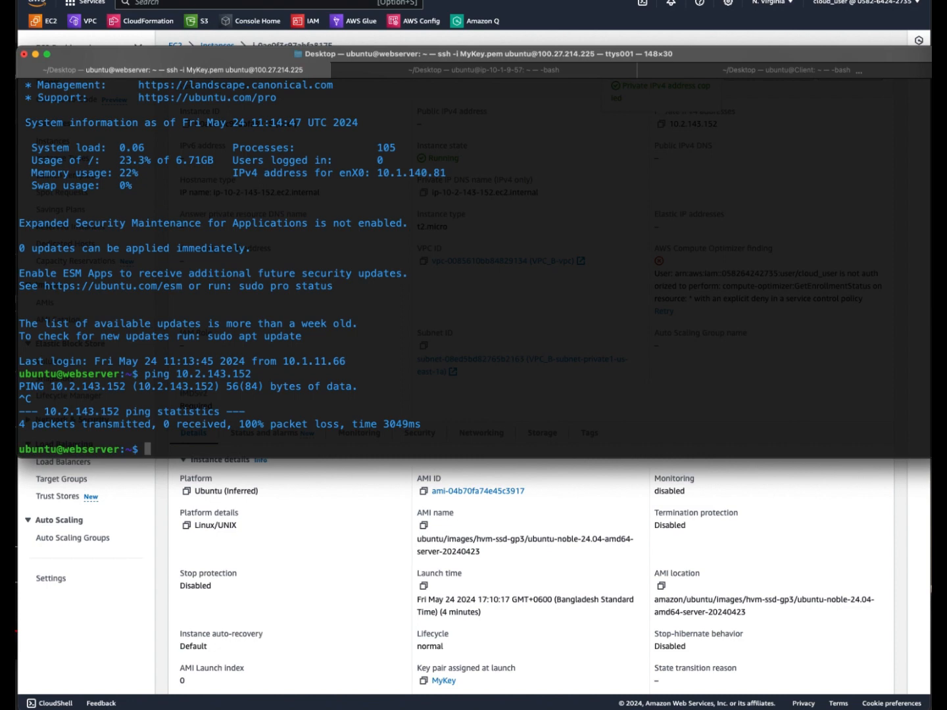
- Switch to the AWS console in the browser and start a new VPC peering connection named VPC_A-to-VPC_B
key("super+Tab")
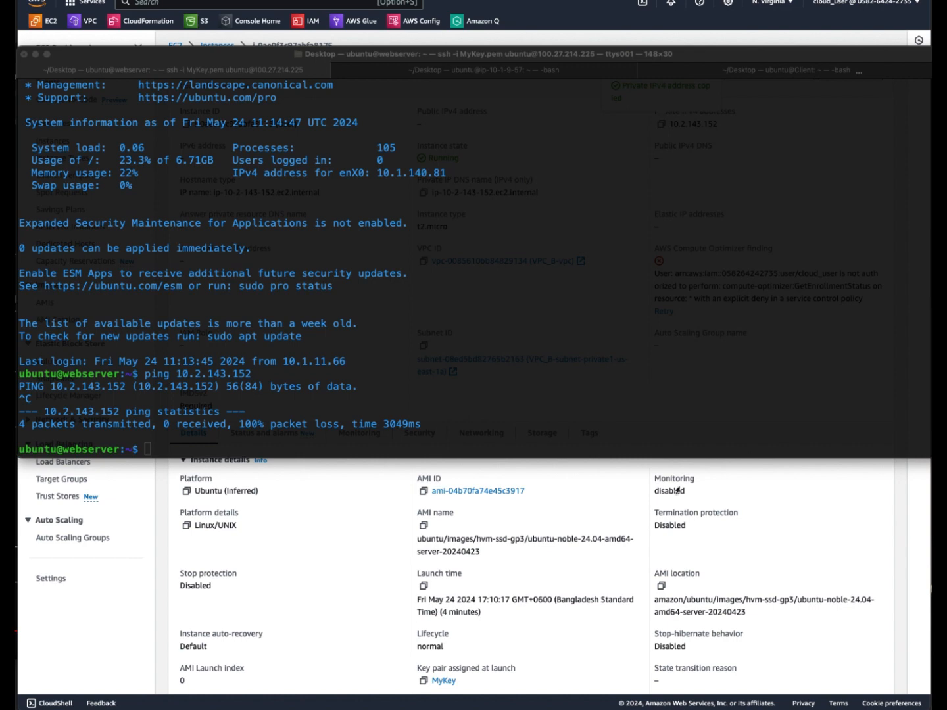
left_click(385, 521)
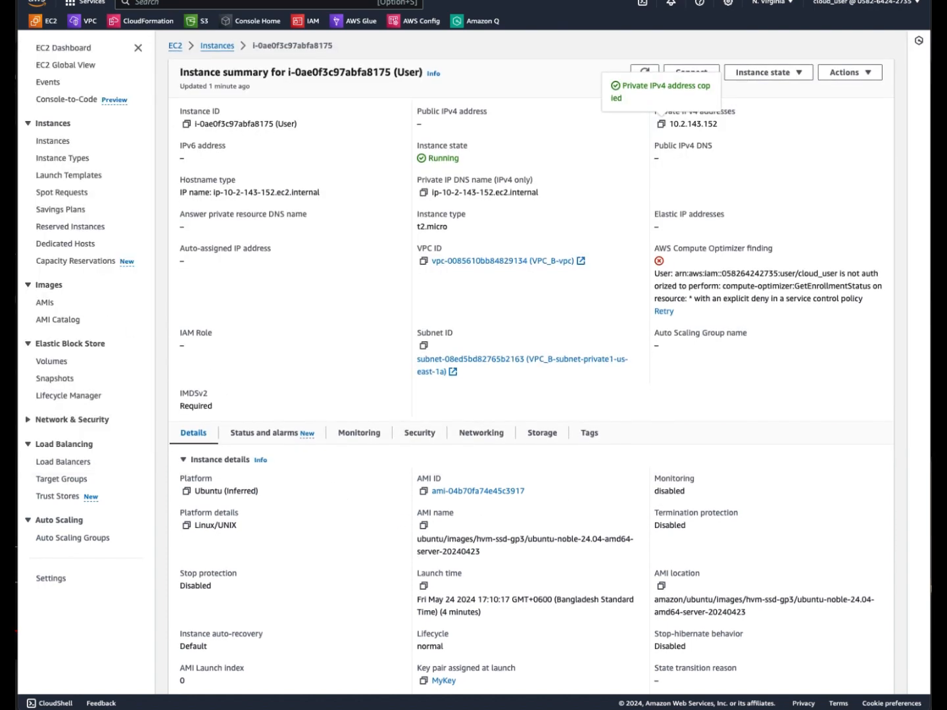
left_click(86, 20)
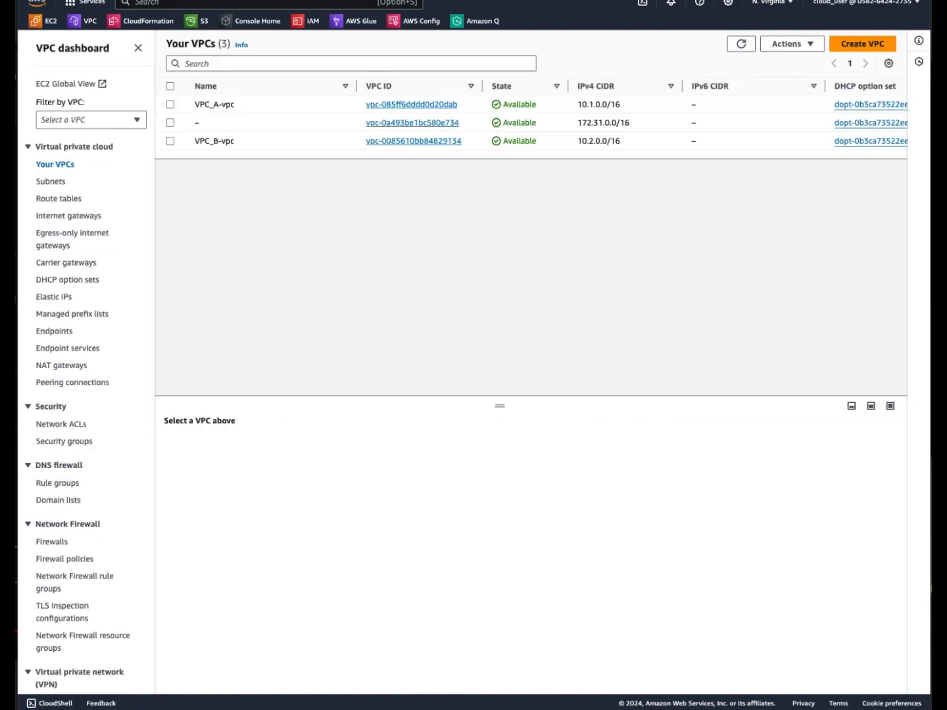
left_click(92, 383)
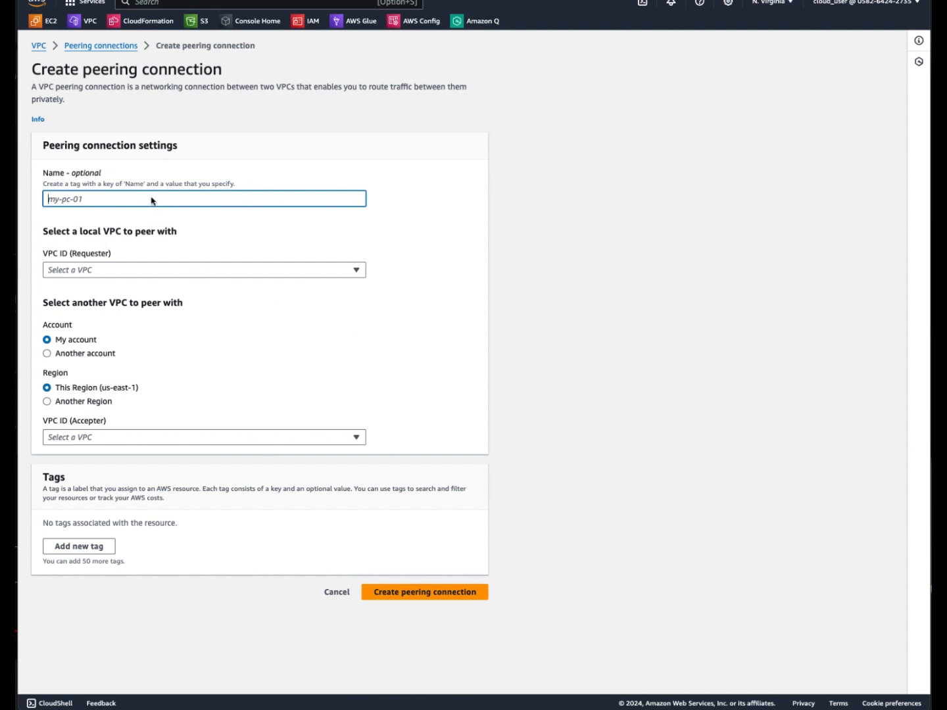
type("VPC")
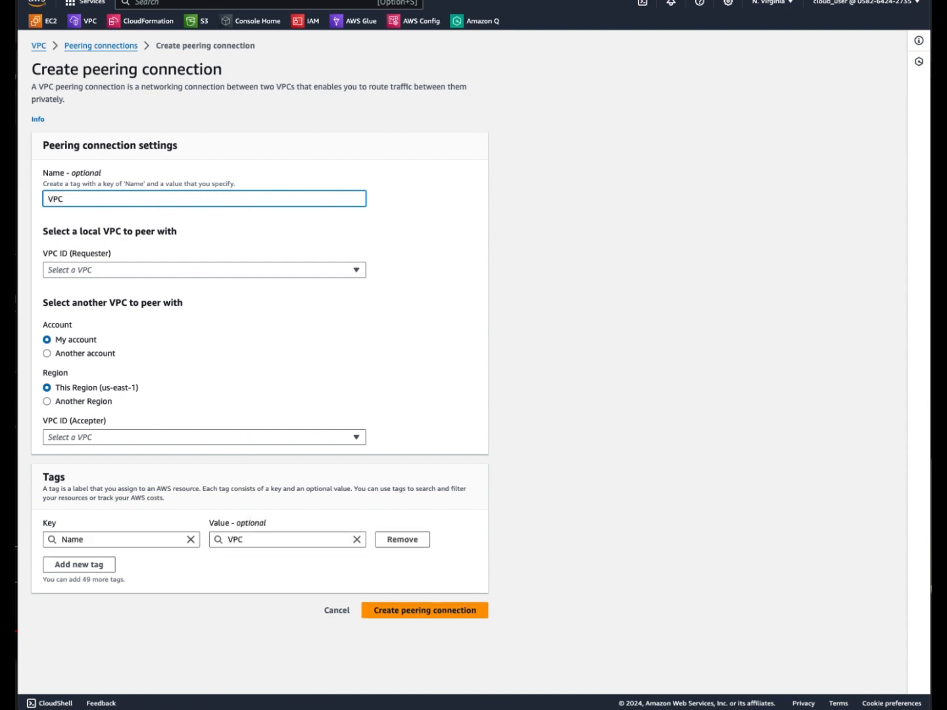
type("_A-to-VPC_B")
- Set VPC_A-vpc as requester and VPC_B-vpc as accepter in the same account and region, and create the peering connection
left_click(229, 275)
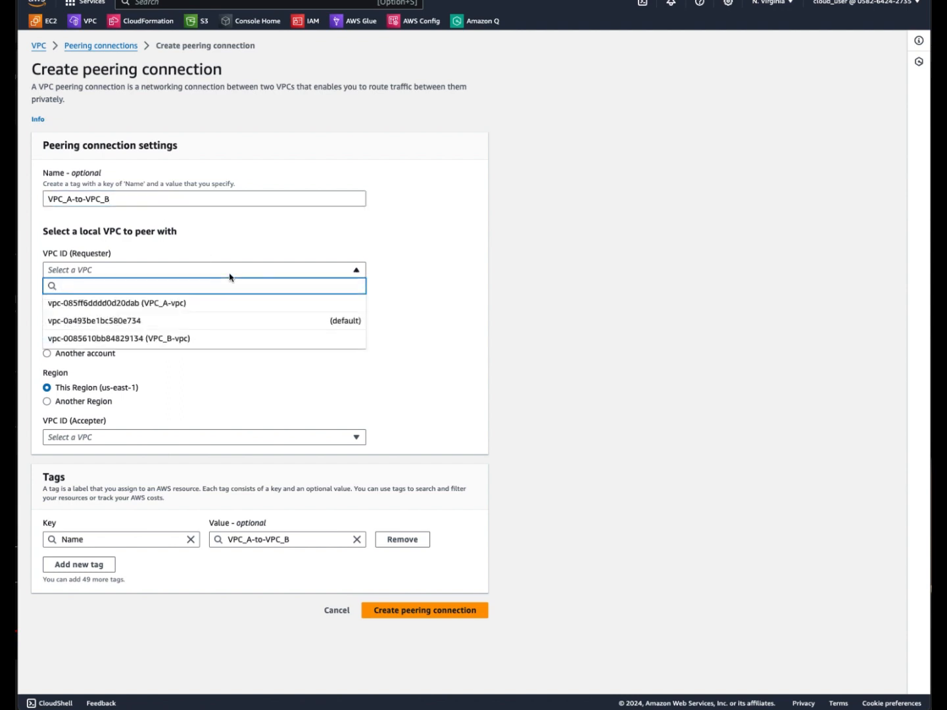
left_click(183, 304)
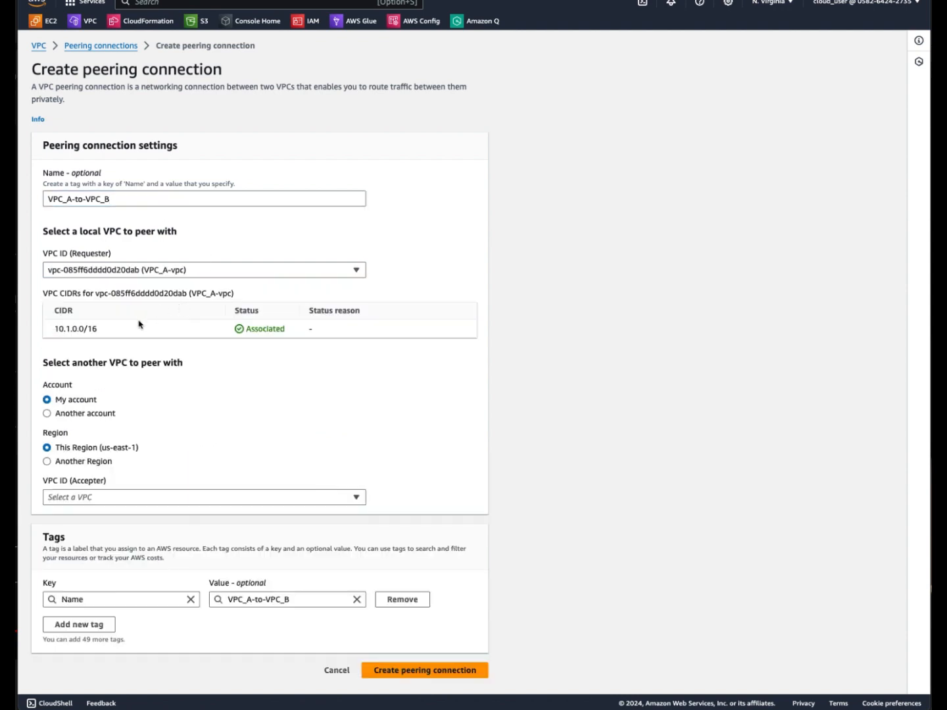
scroll(238, 410, "down", 1)
left_click(252, 500)
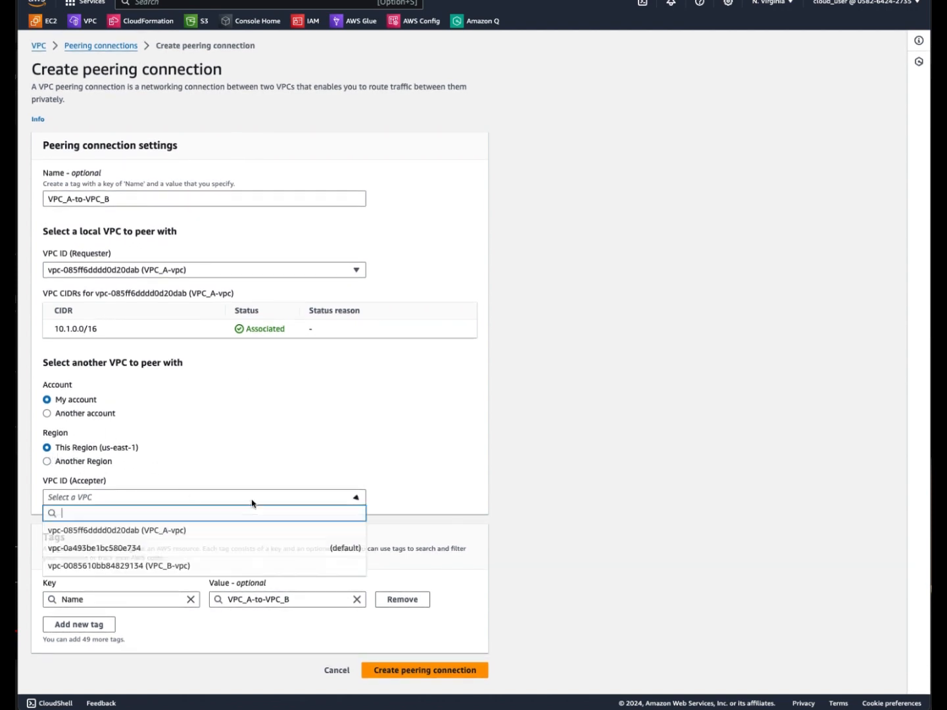
left_click(178, 567)
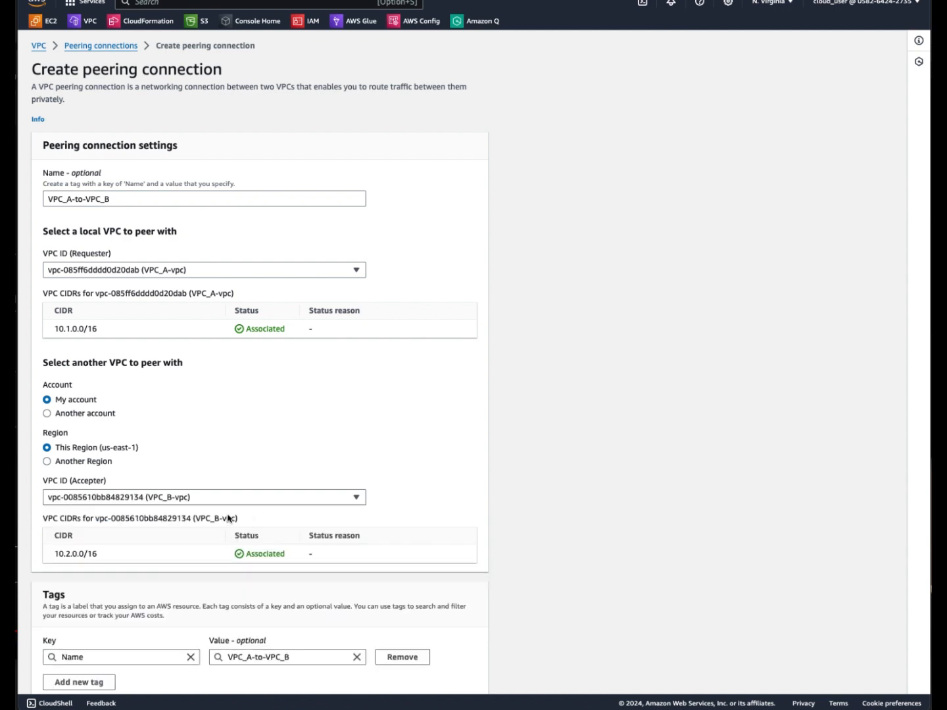
scroll(427, 551, "down", 2)
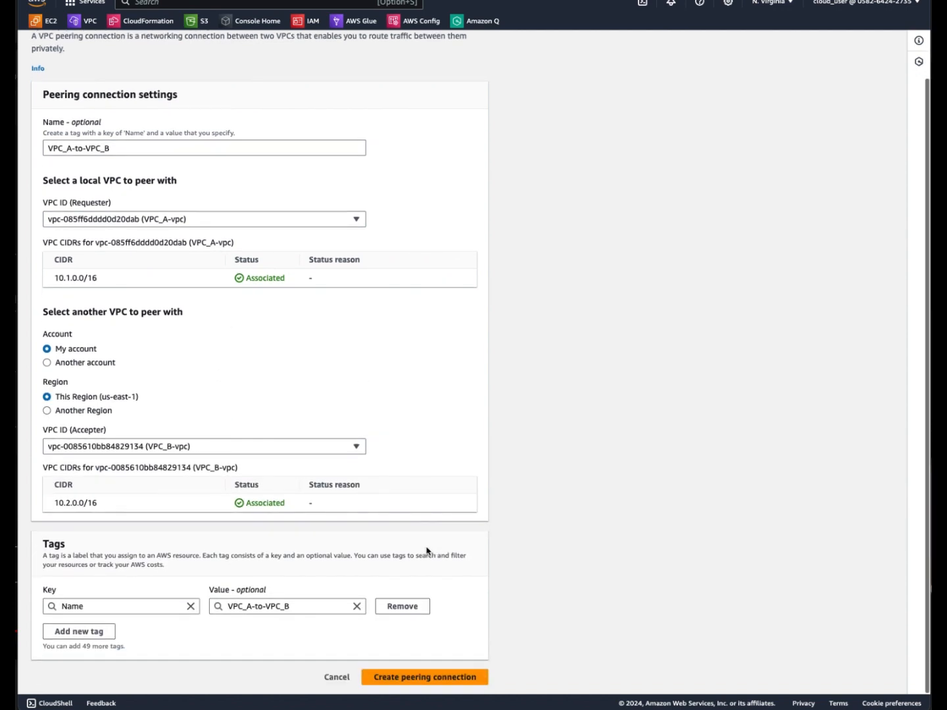
left_click(427, 680)
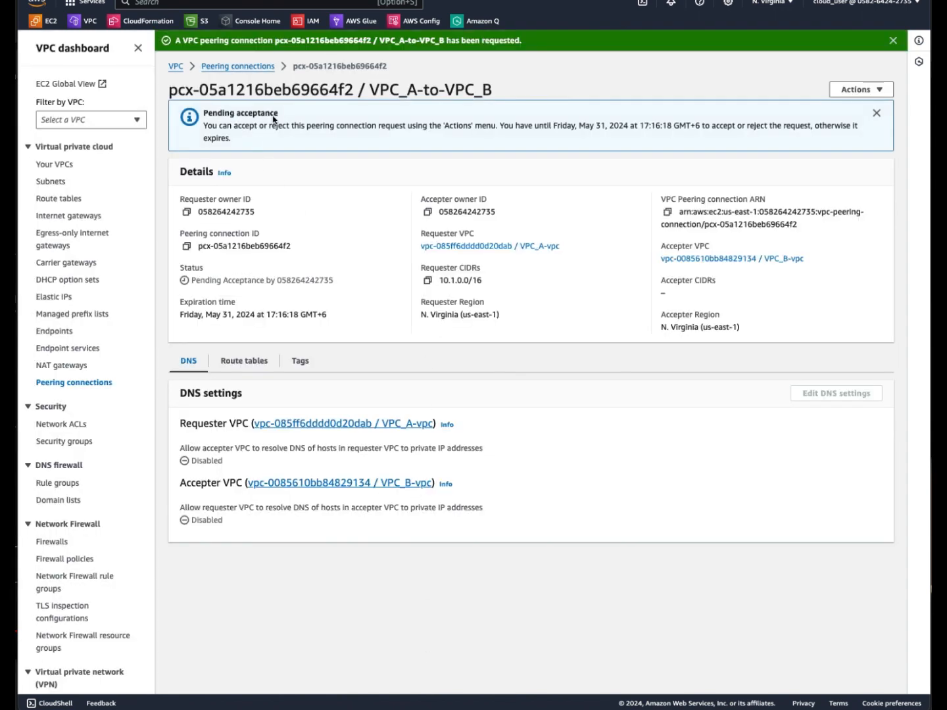
- Accept the pending VPC_A-to-VPC_B peering connection request from the peering connections list
mouse_move(279, 118)
left_mouse_down()
mouse_move(203, 114)
mouse_move(278, 114)
left_mouse_up()
left_click(202, 114)
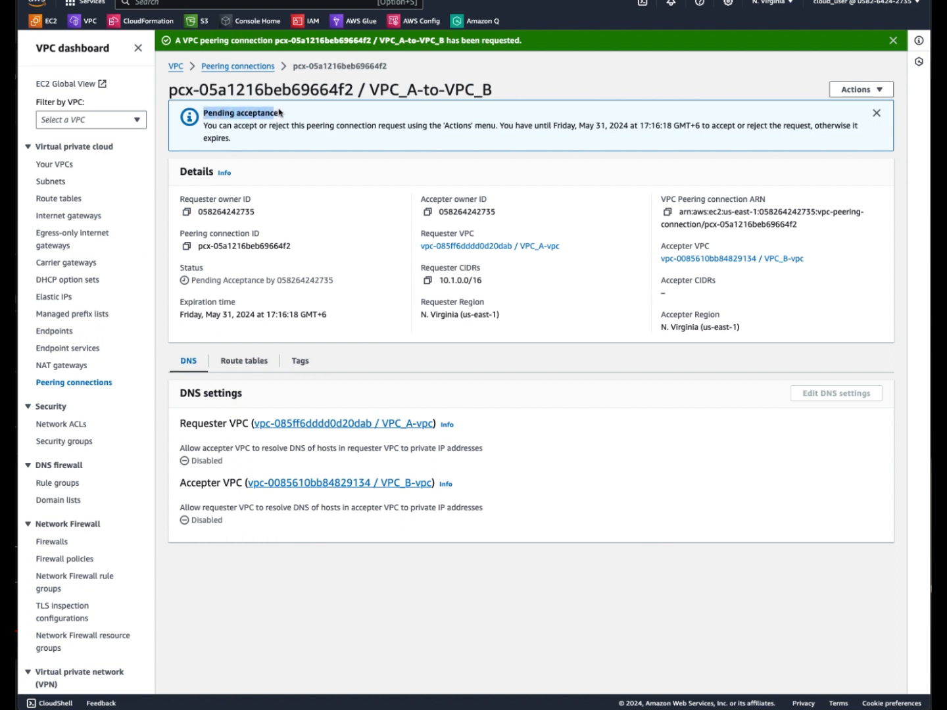
left_click(258, 67)
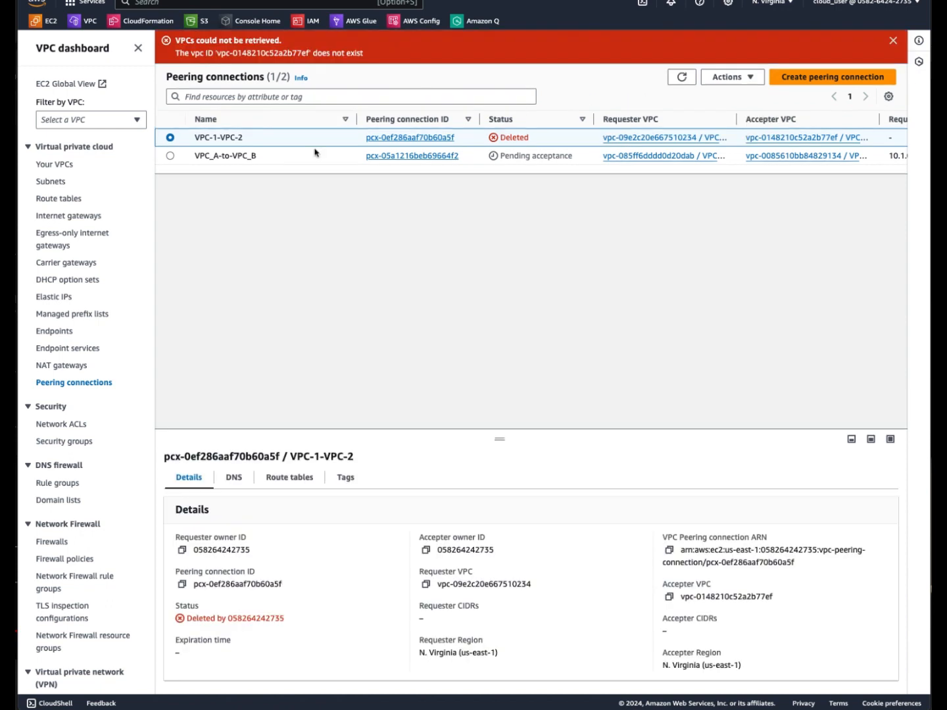
left_click(170, 157)
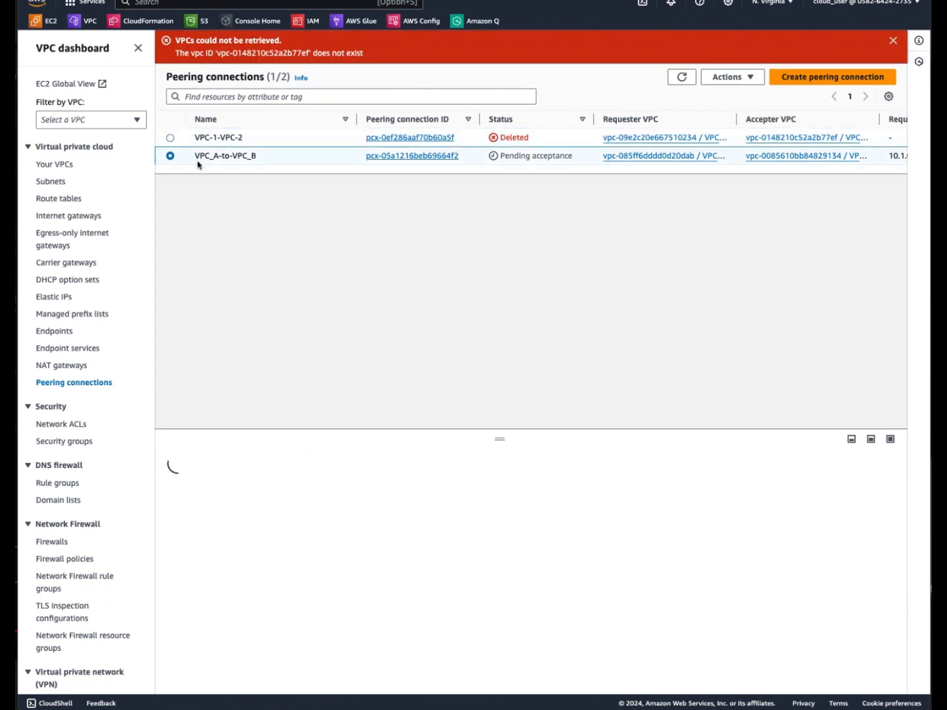
left_click(744, 78)
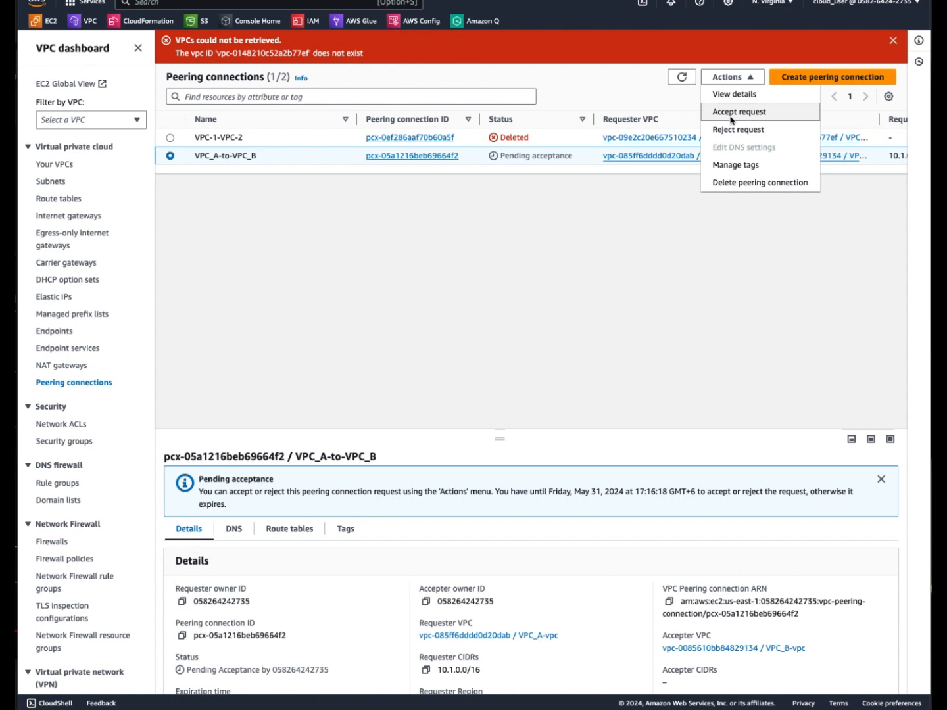
left_click(754, 113)
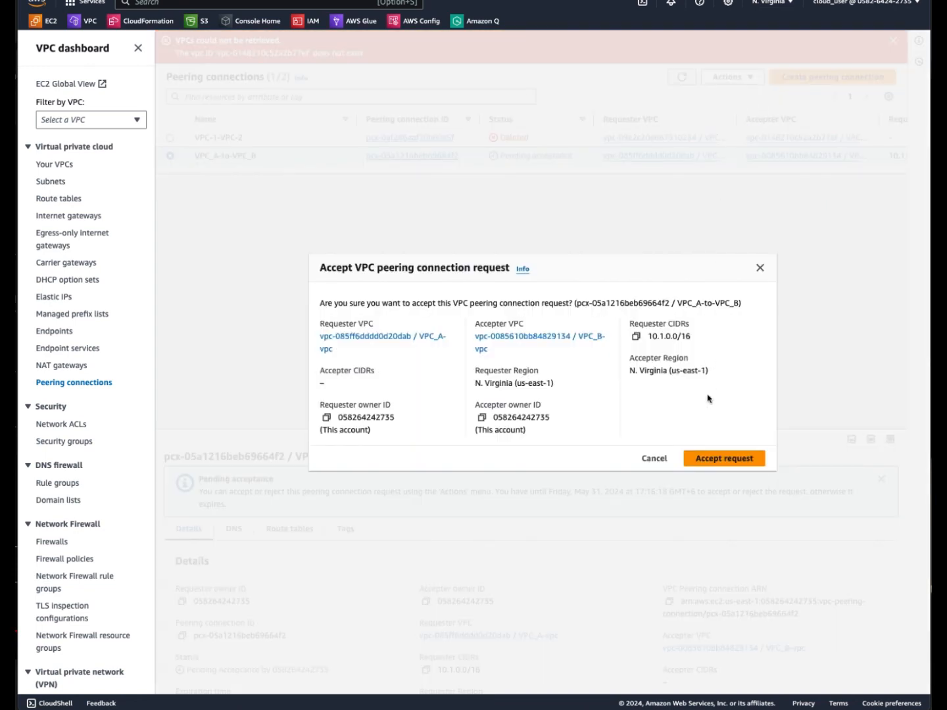
left_click(725, 460)
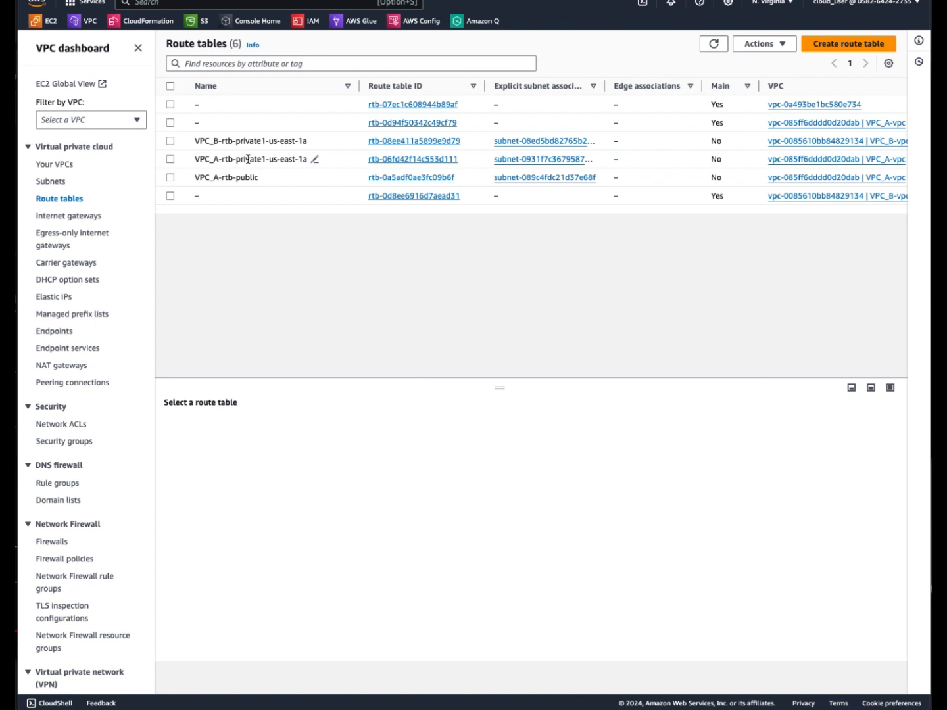
- Add a route with destination 10.2.0.0/16 to the VPC_A-rtb-private1-us-east-1a route table
left_click(425, 159)
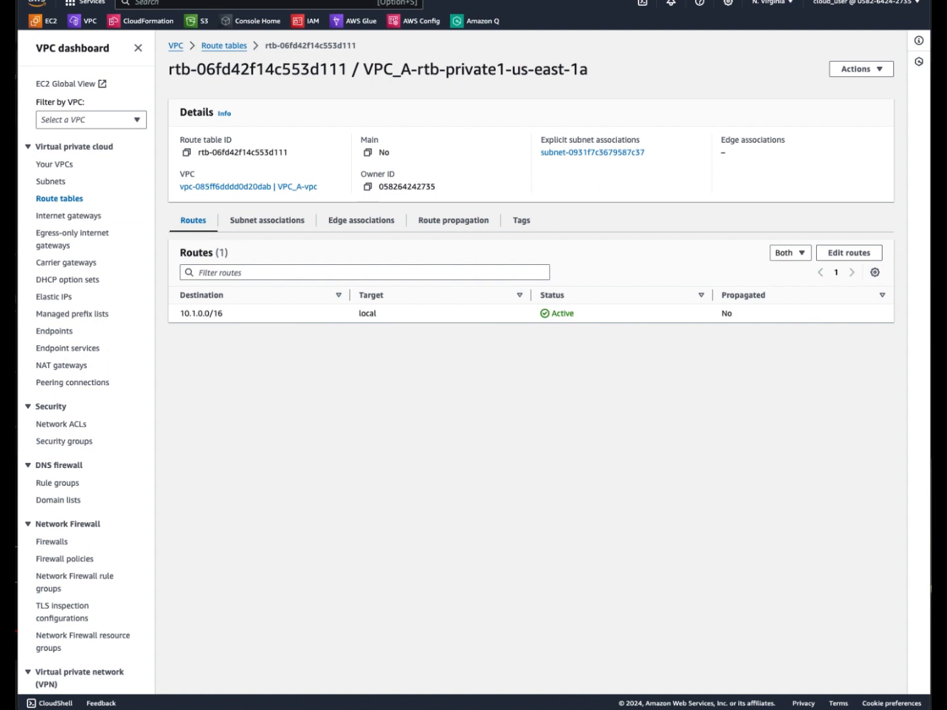
left_click(837, 257)
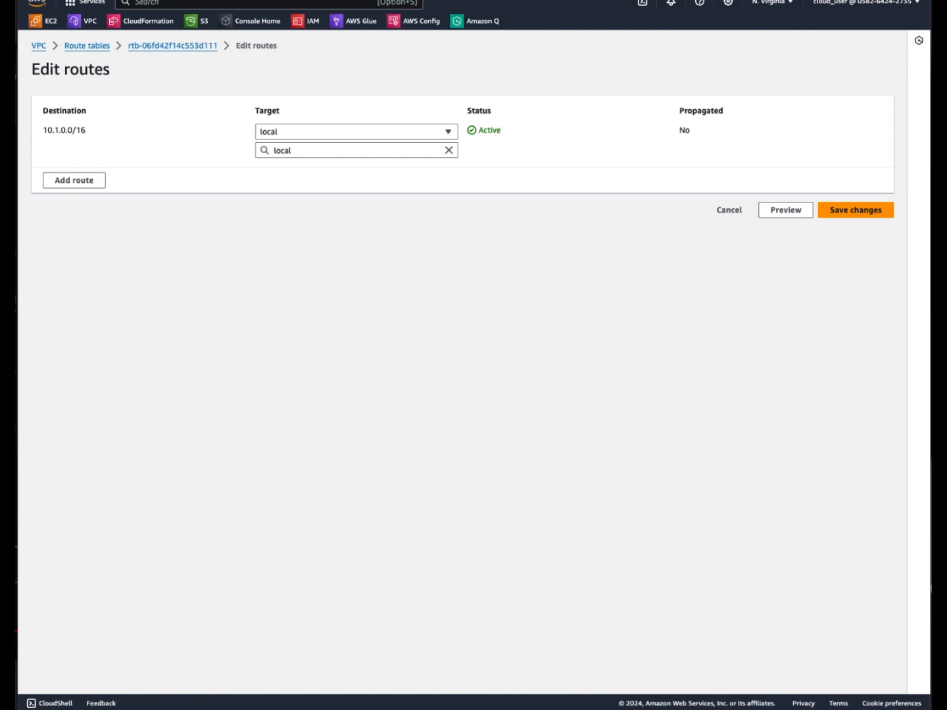
left_click(90, 184)
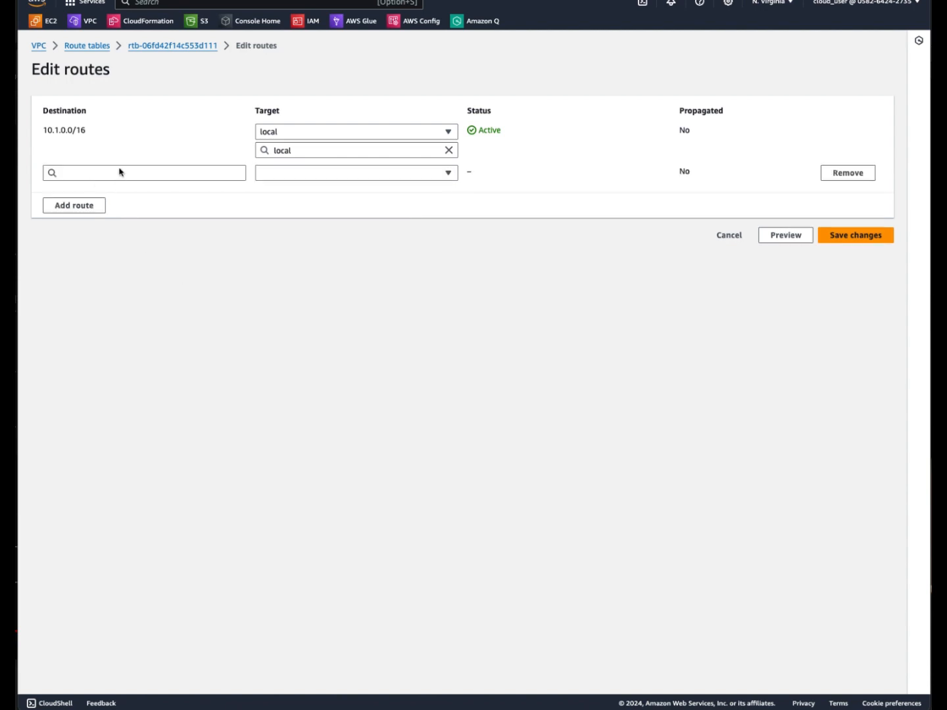
left_click(121, 173)
type("10")
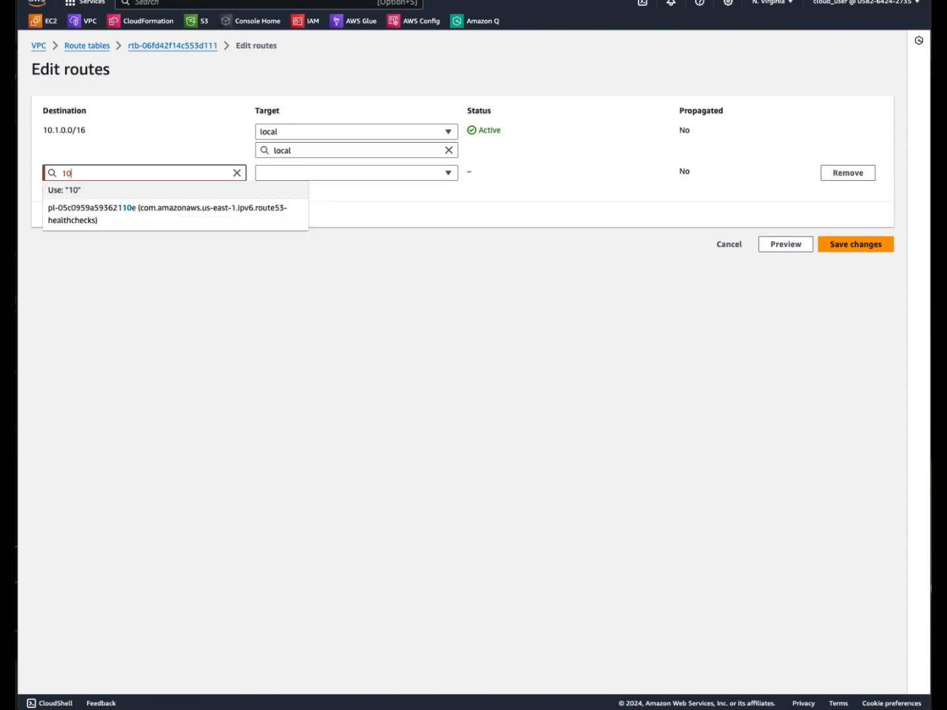
type(".2.0")
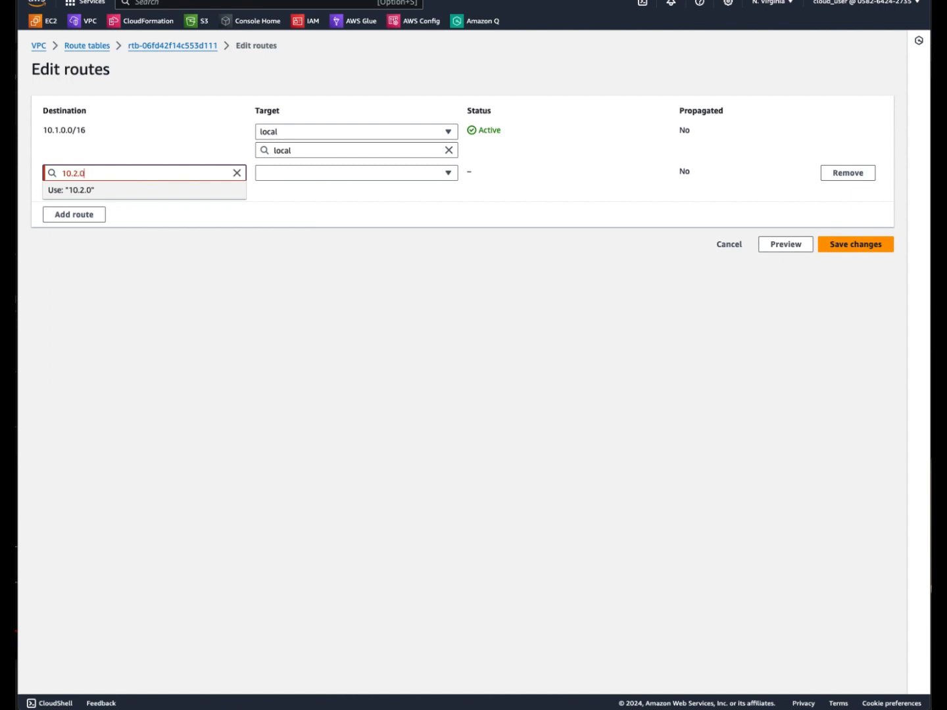
type(".0/16")
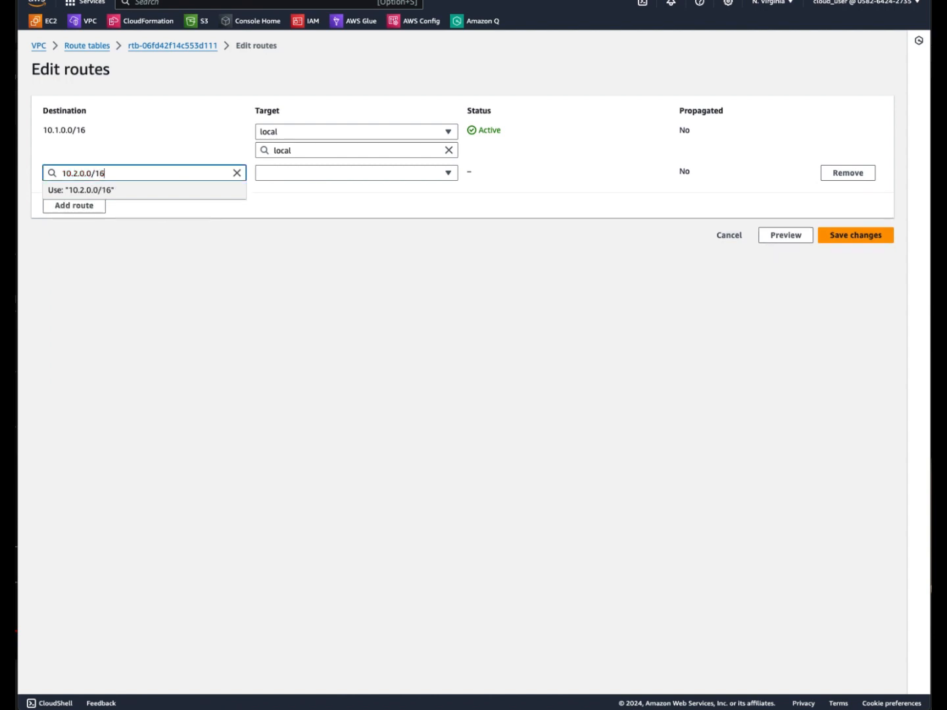
- Target the 10.2.0.0/16 route at the VPC_A-to-VPC_B peering connection and save the route changes
left_click(322, 174)
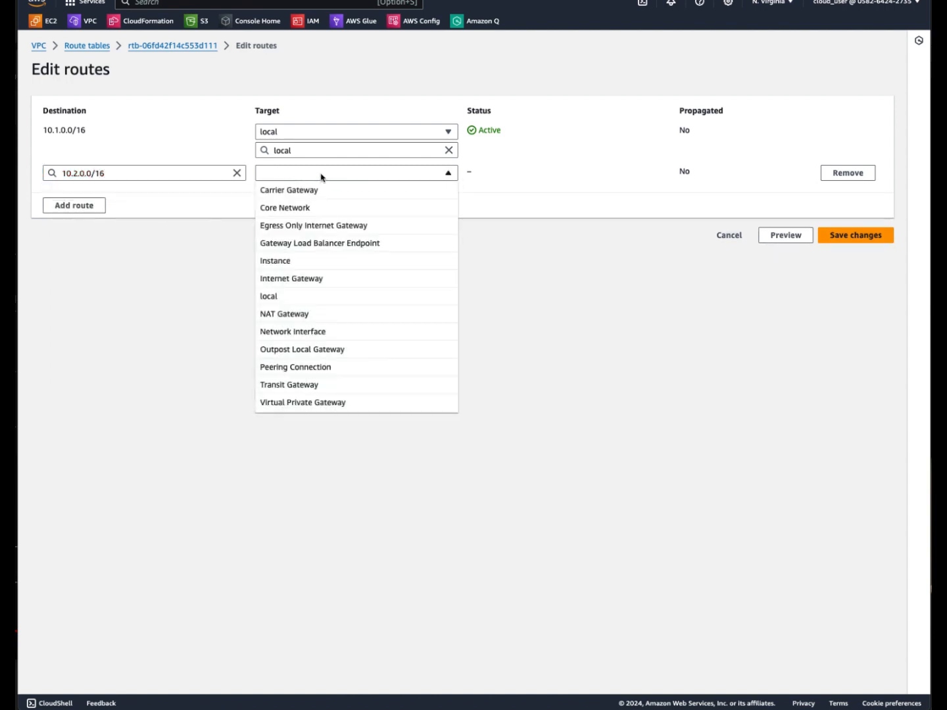
left_click(315, 369)
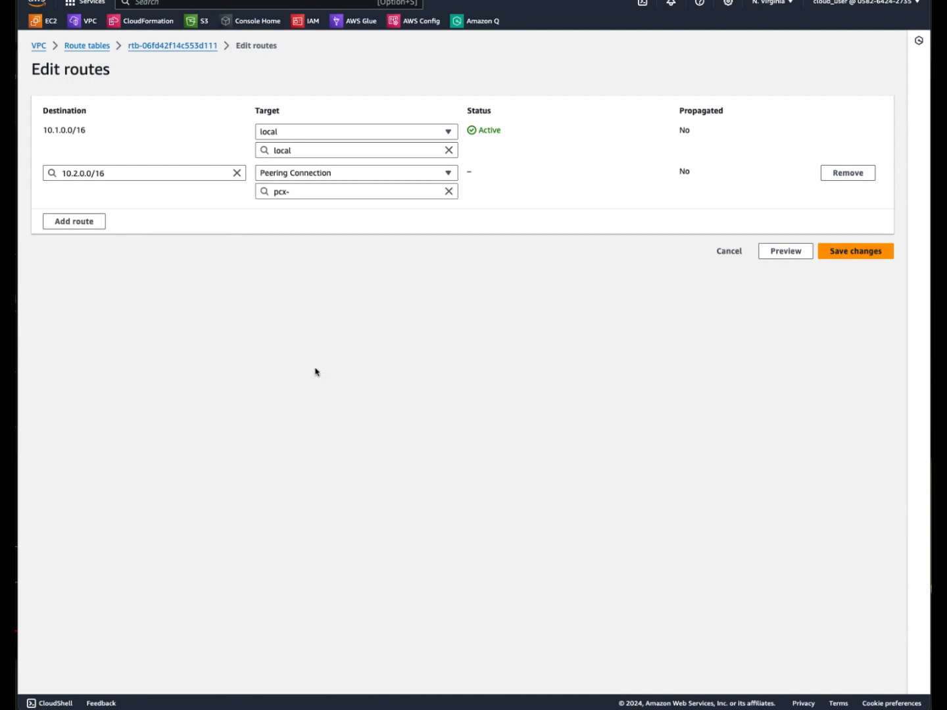
left_click(420, 190)
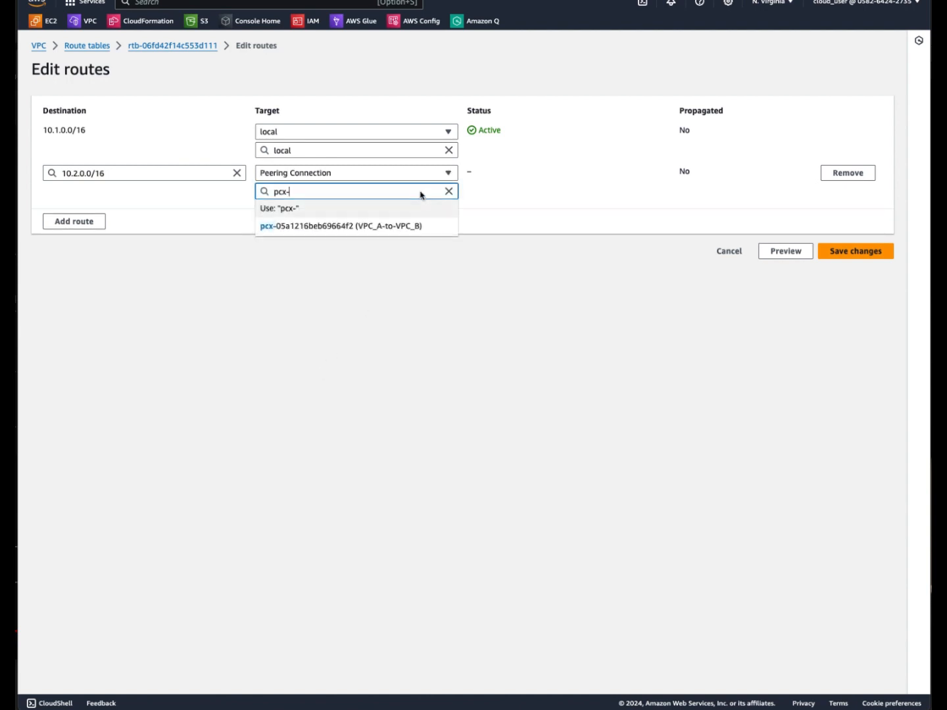
left_click(395, 226)
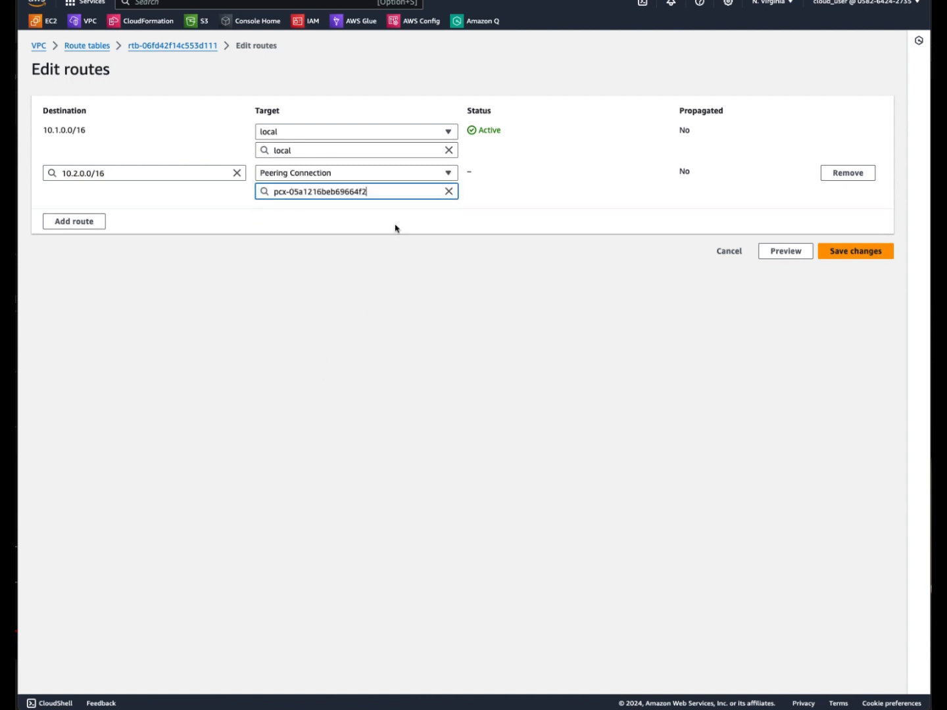
left_click(864, 258)
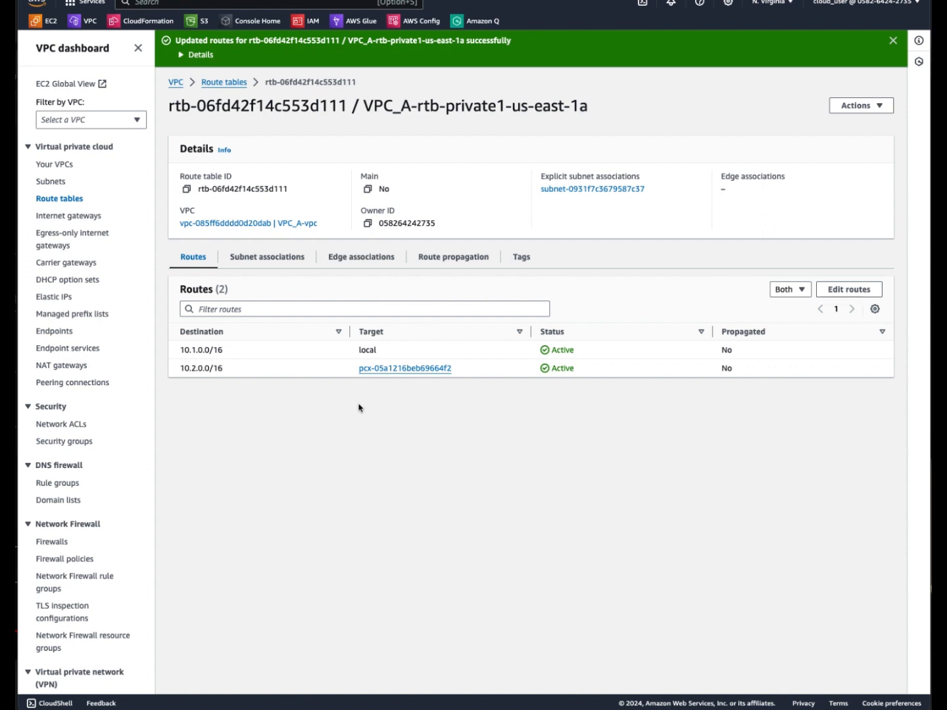
- Add a route with destination 10.1.0.0/16 to the VPC_B-rtb-private1-us-east-1a route table
left_click(230, 83)
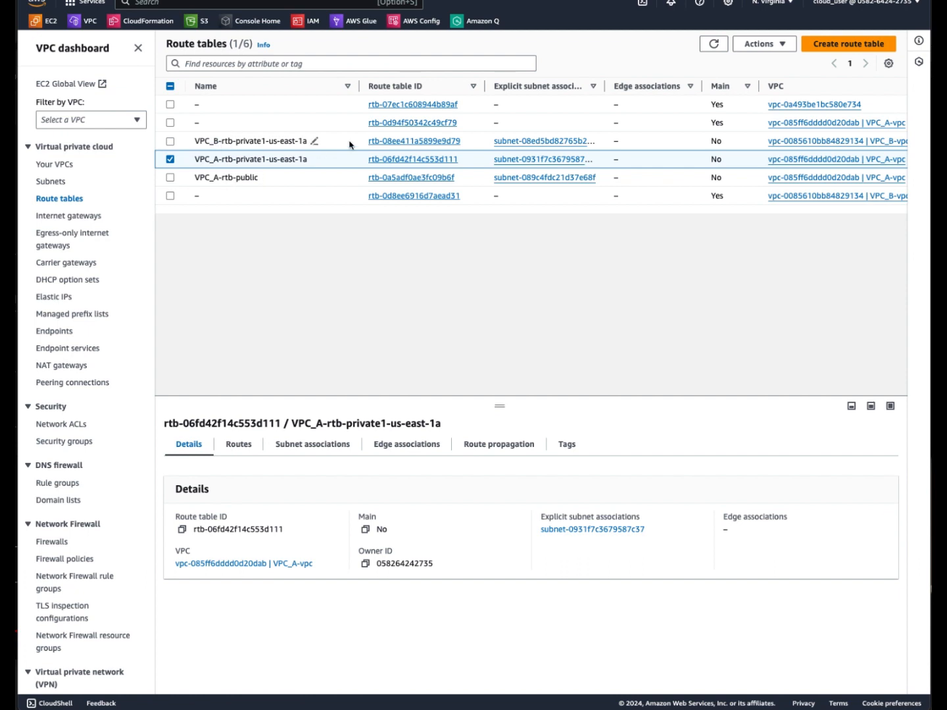
left_click(431, 142)
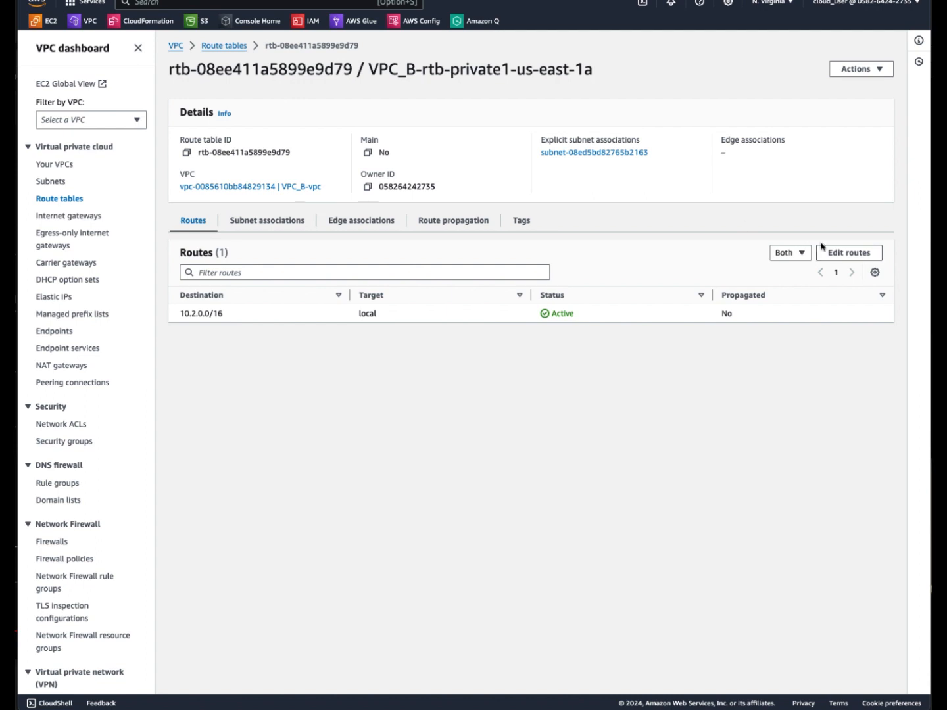
left_click(850, 253)
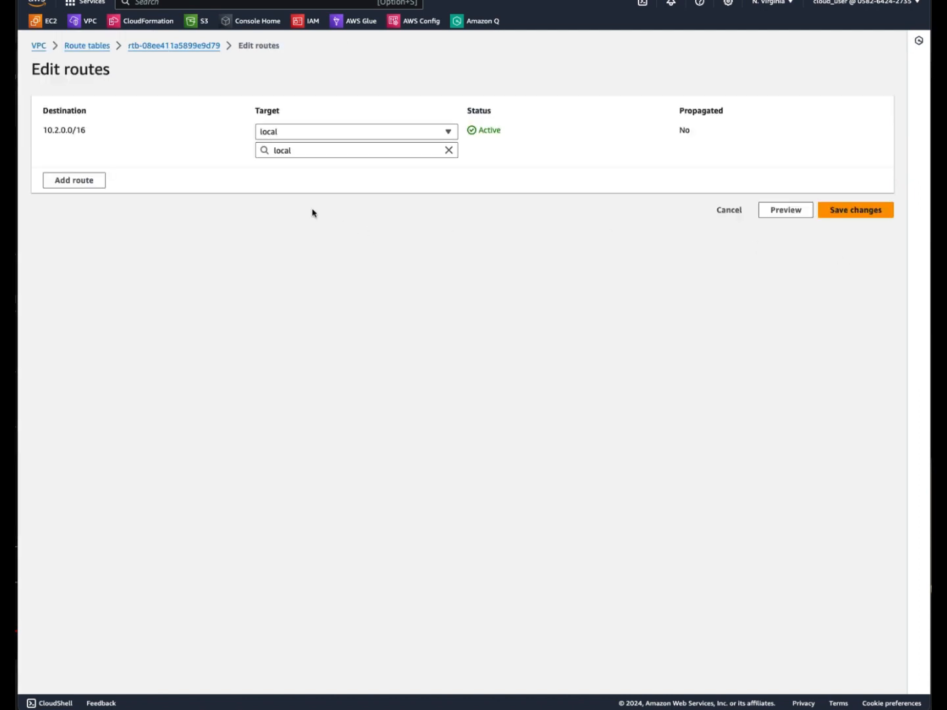
left_click(89, 182)
left_click(108, 176)
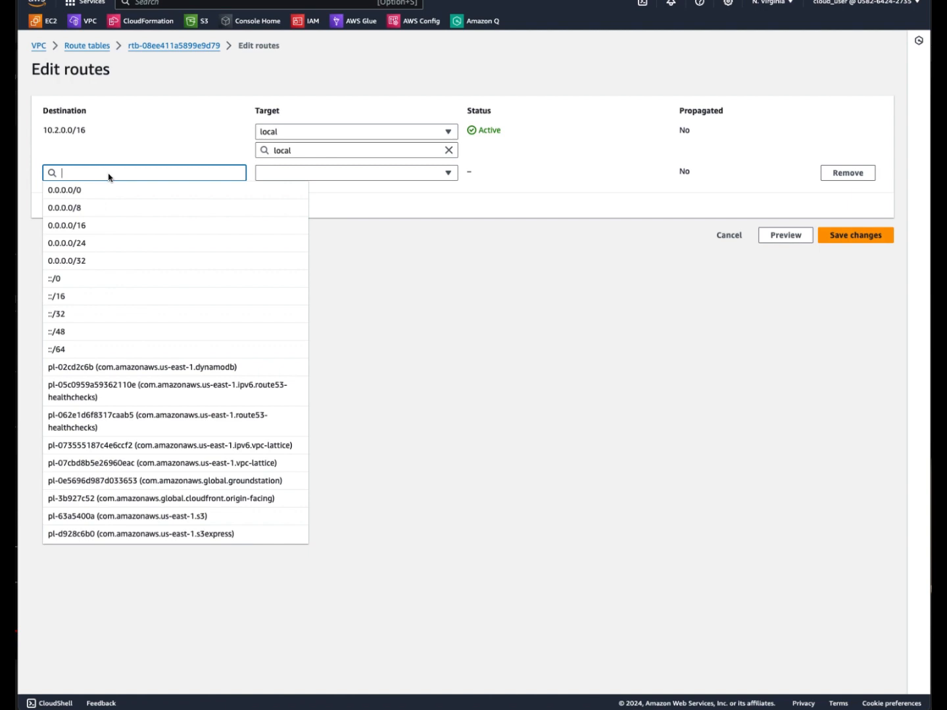
type("10.1.0.")
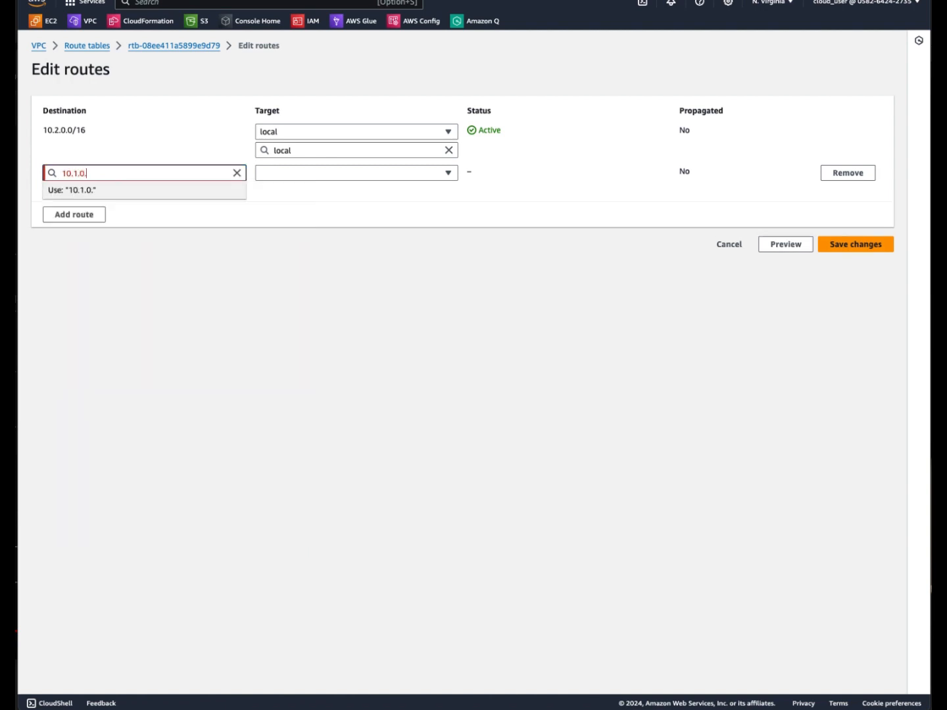
type("0/16")
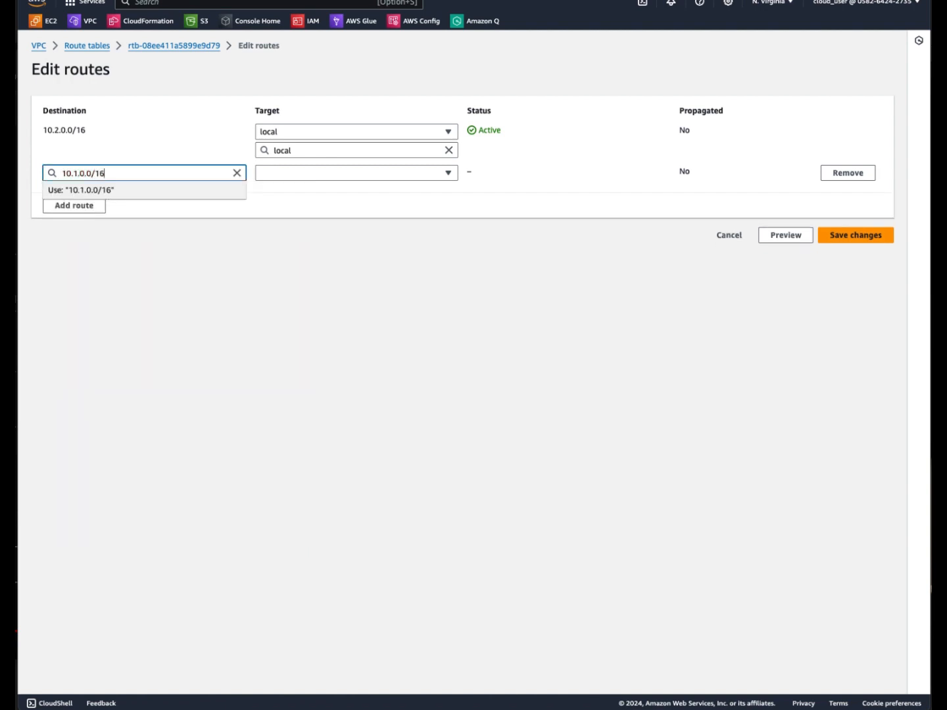
- Target the 10.1.0.0/16 route at the VPC_A-to-VPC_B peering connection and save the route changes
left_click(275, 174)
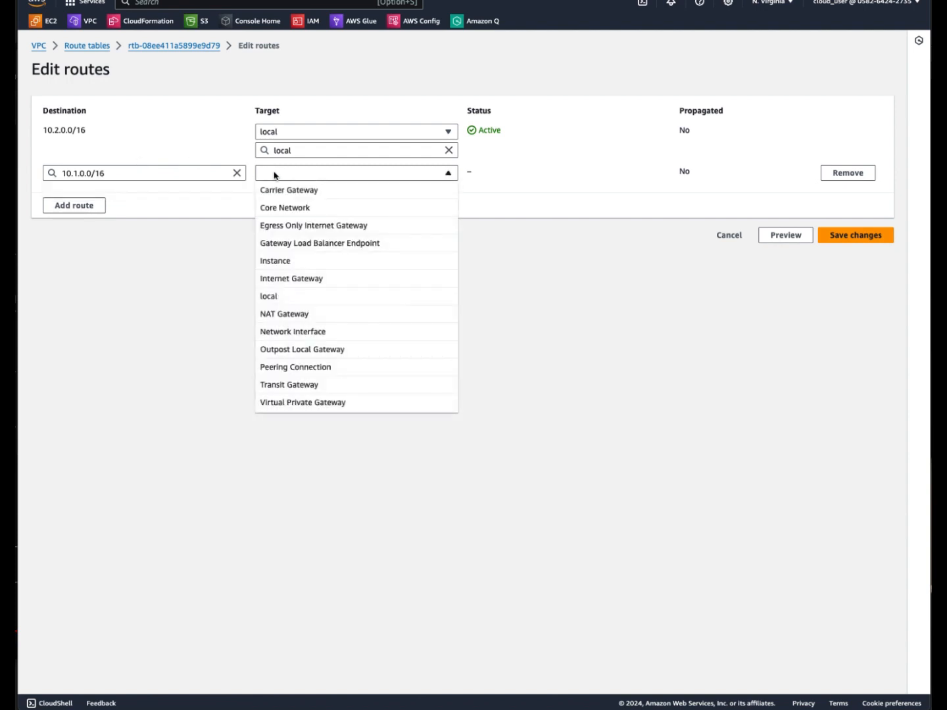
left_click(300, 368)
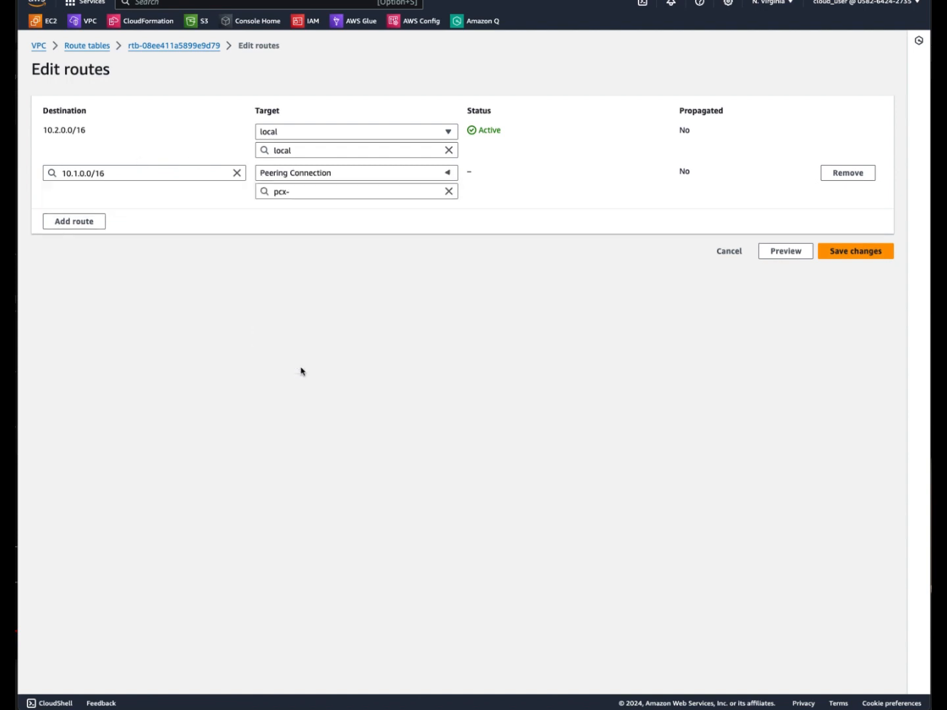
left_click(393, 192)
left_click(383, 228)
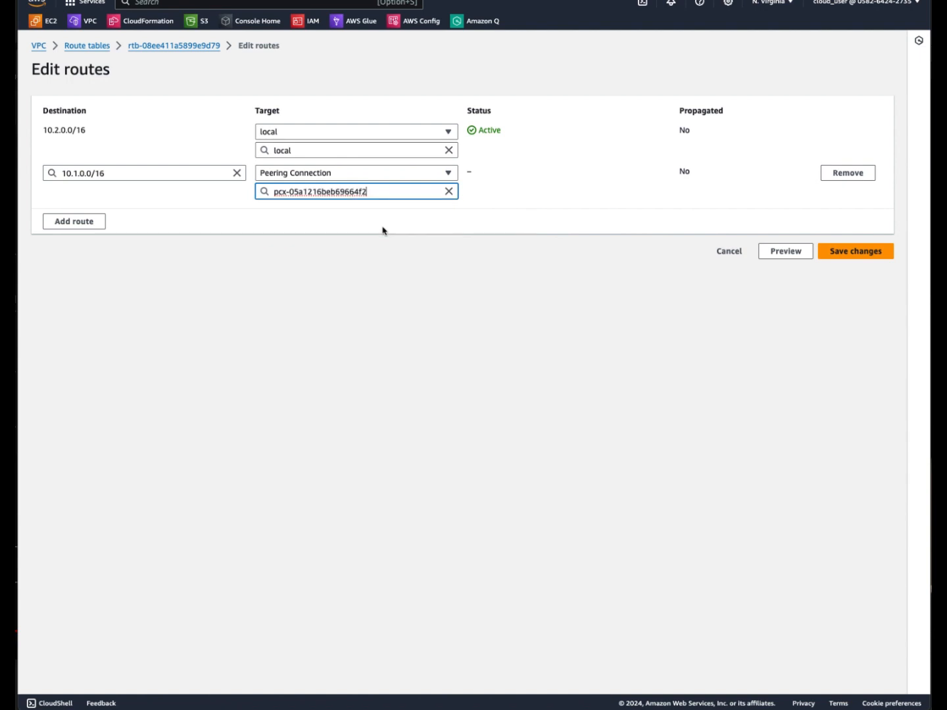
left_click(838, 252)
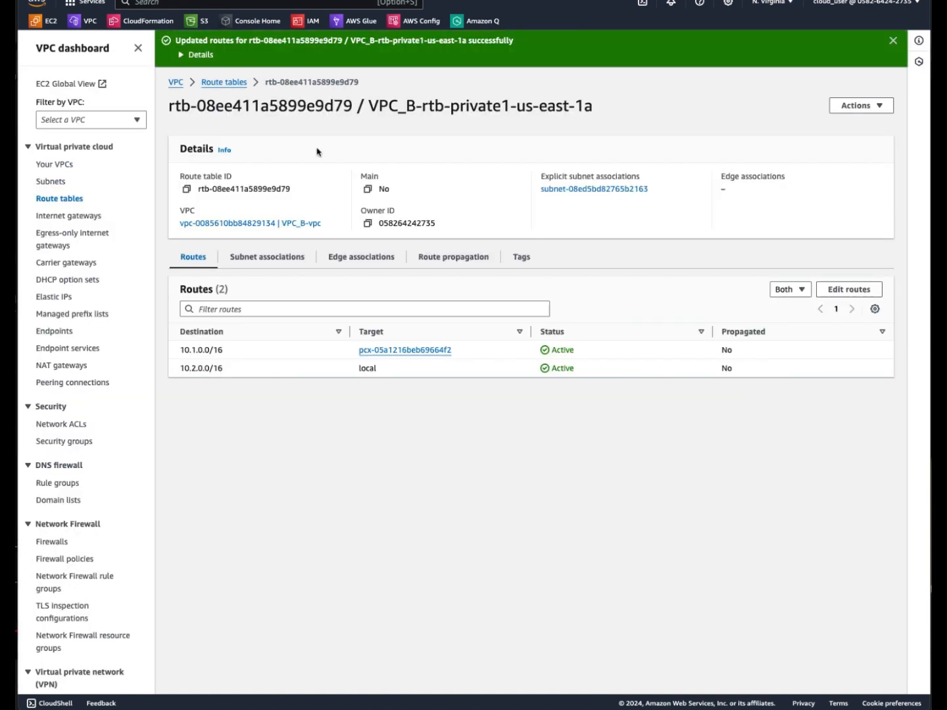
- Refresh the route tables list, switch to the Terminal, and ping 10.2.143.152 from the web server for a few packets
left_click(211, 83)
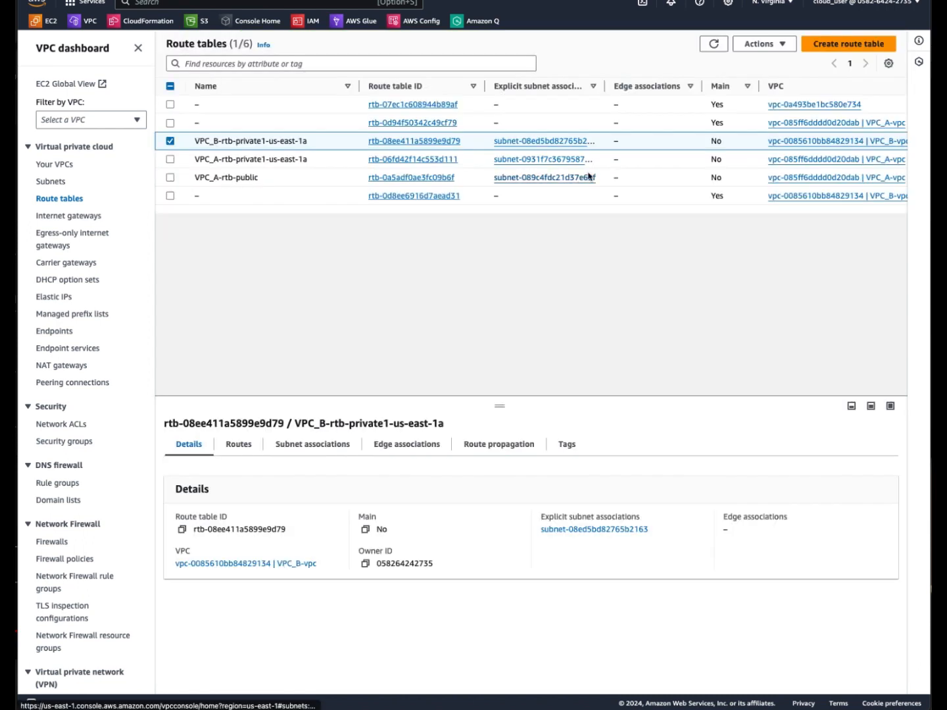
left_click(714, 43)
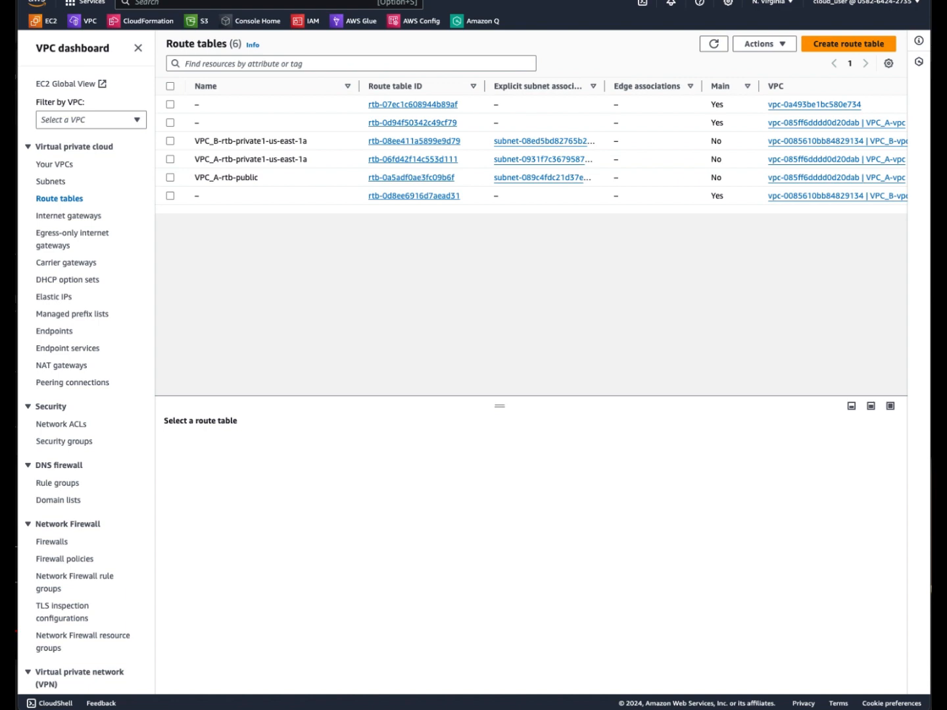
key("super+Tab")
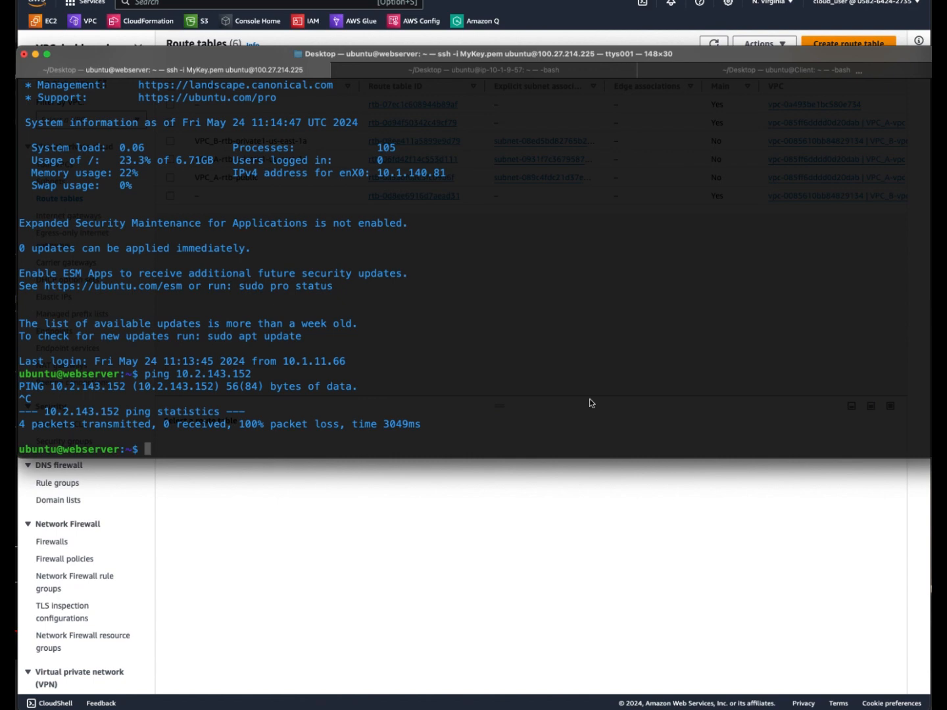
key("Up")
key("Return")
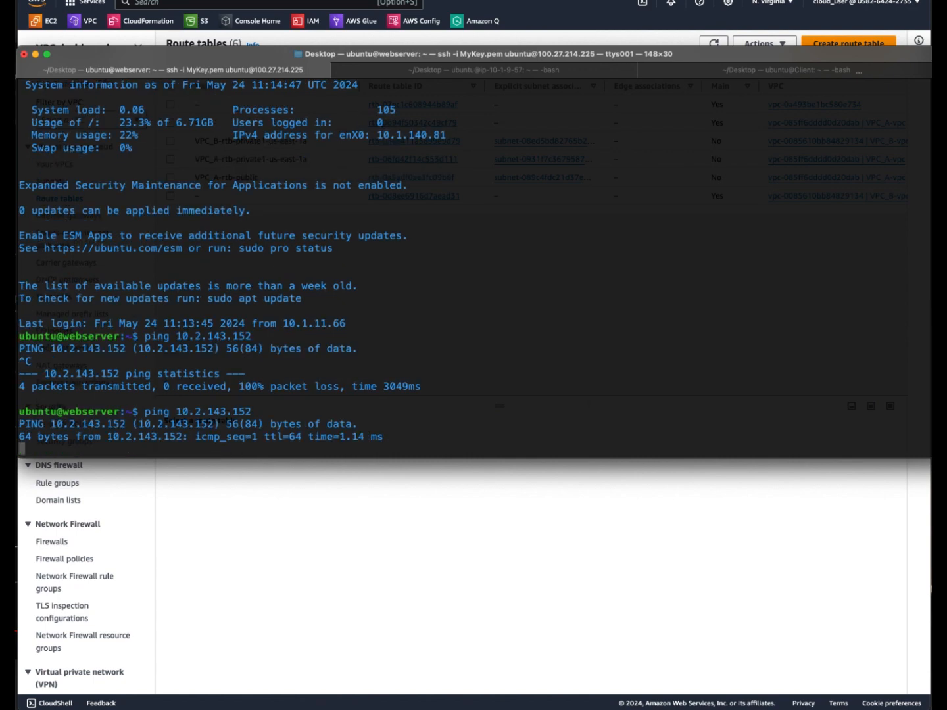
key("ctrl+c")
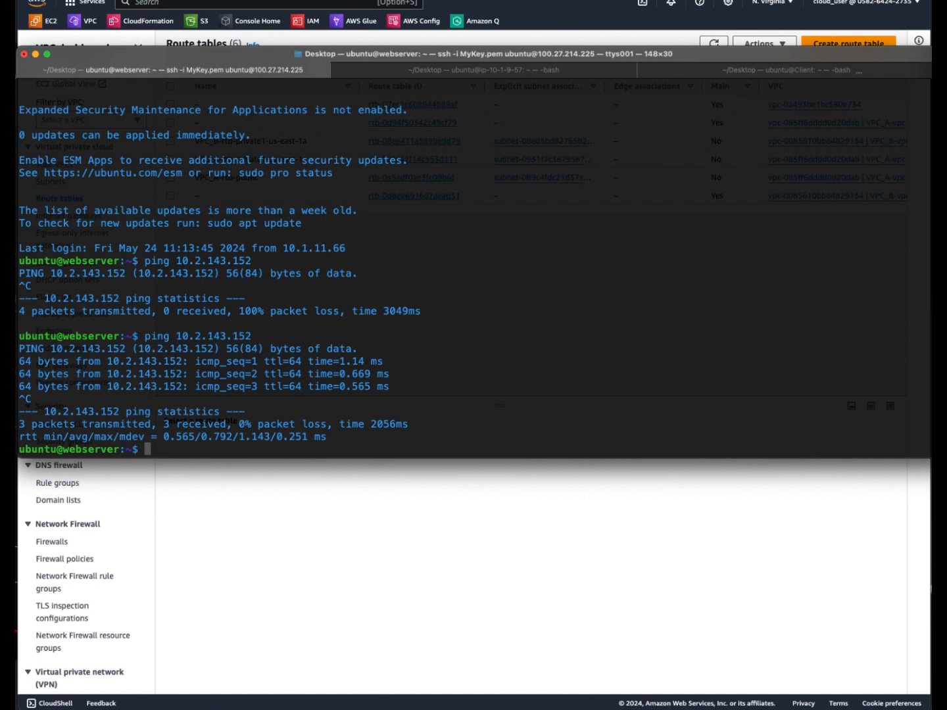
- List the web server's home directory and create an empty mykey.pem file there
type("ls")
key("Return")
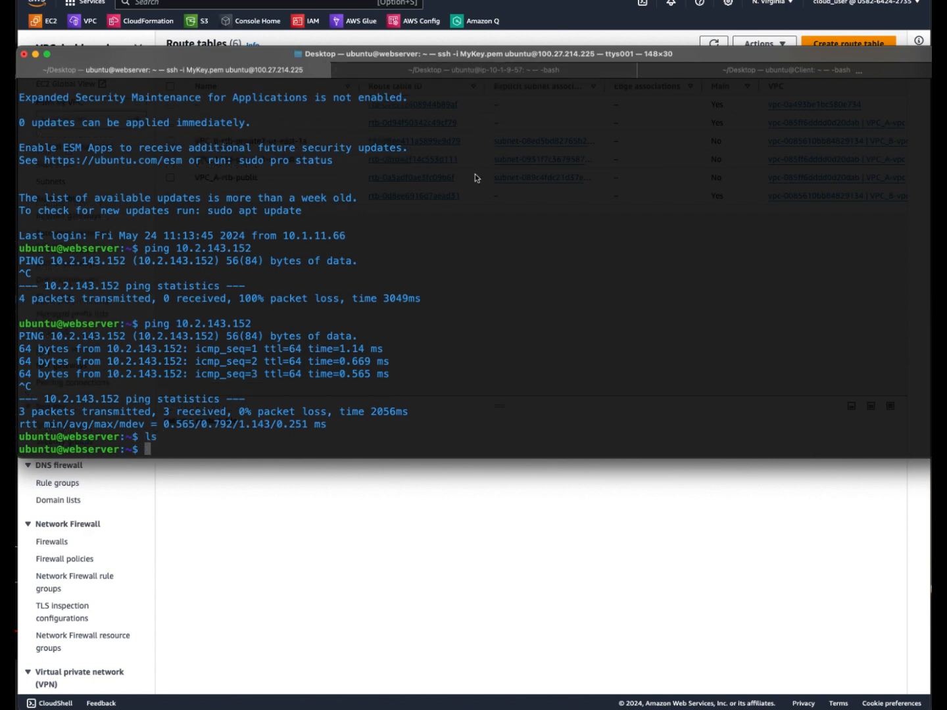
type("touch mykey.pem")
key("Return")
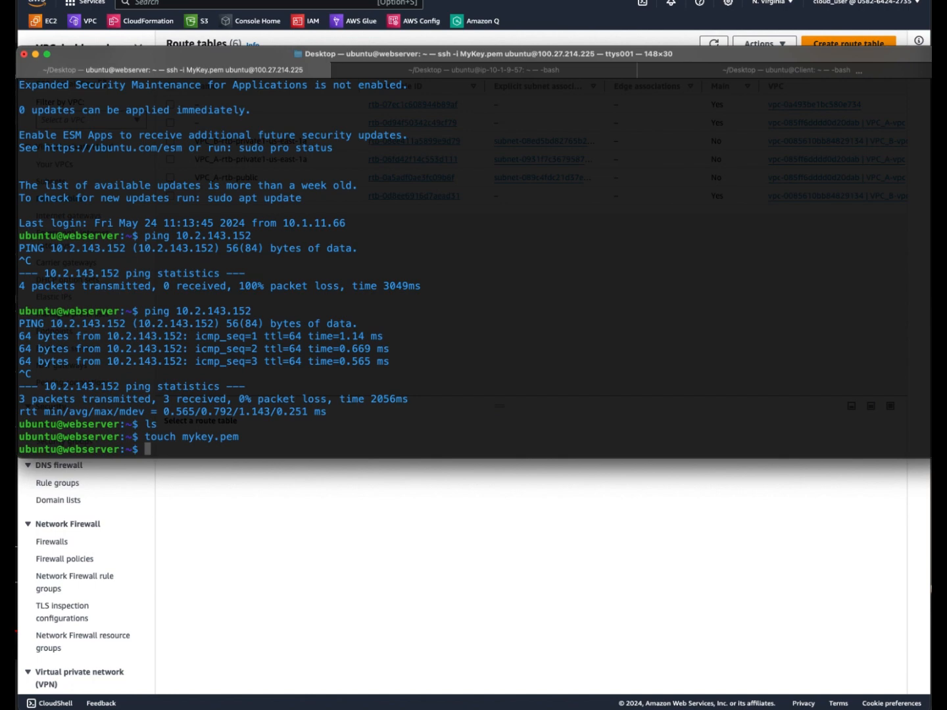
- Open mykey.pem for editing in nano on the web server
type("cat")
key("BackSpace")
key("BackSpace")
key("BackSpace")
key("BackSpace")
type("non")
key("BackSpace")
key("BackSpace")
type("ano mykey.pem")
key("Return")
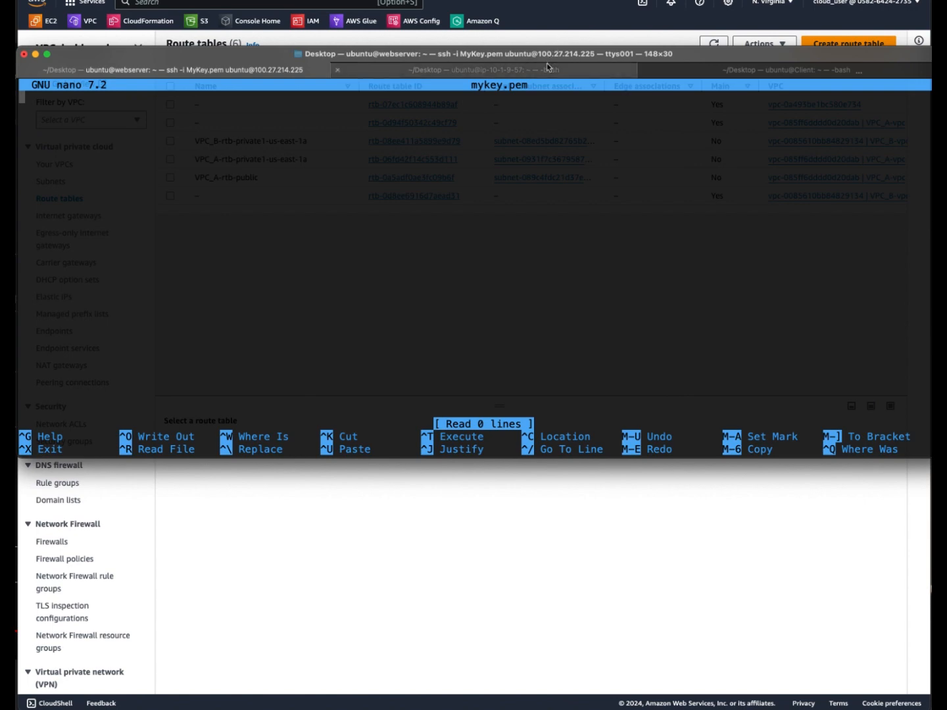
- Paste the RSA private key into mykey.pem, save the file, and set its permissions to 400
left_click(484, 69)
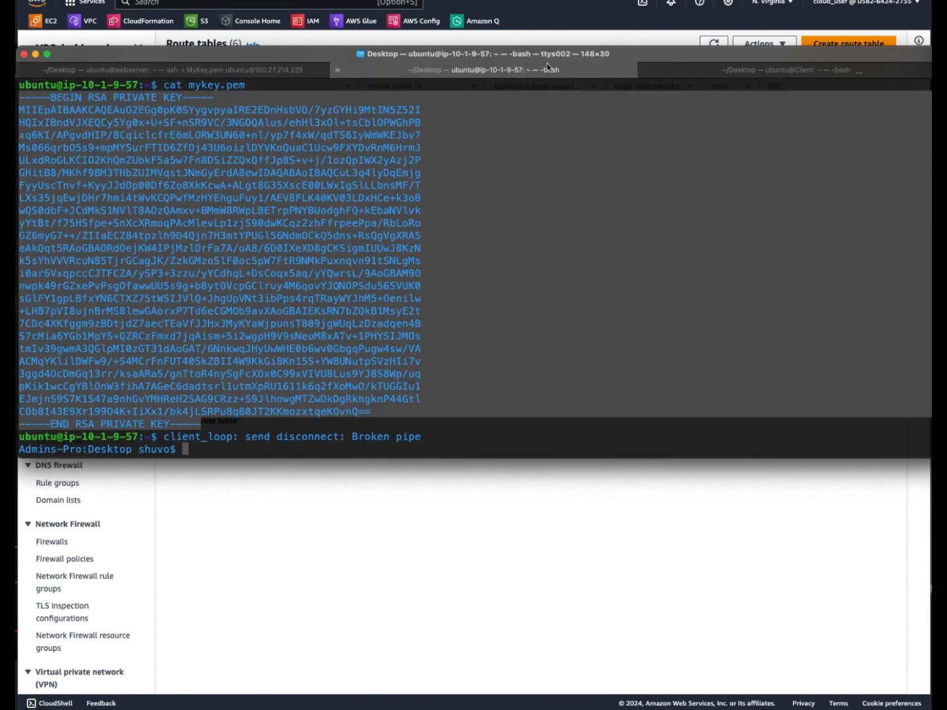
left_click(291, 71)
key("super+v")
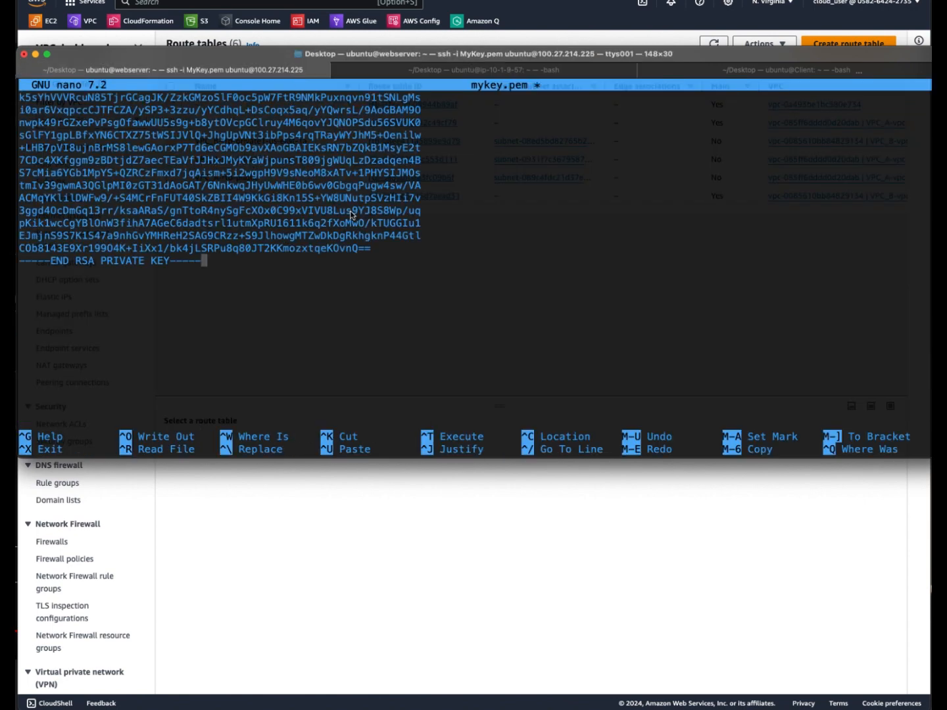
key("ctrl+x")
key("y")
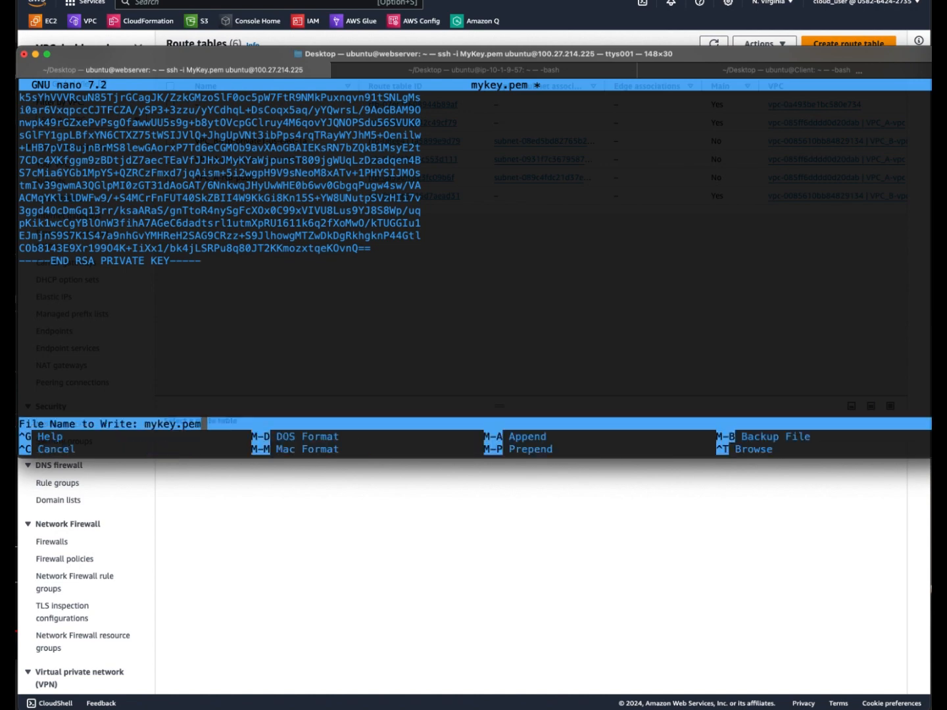
key("Return")
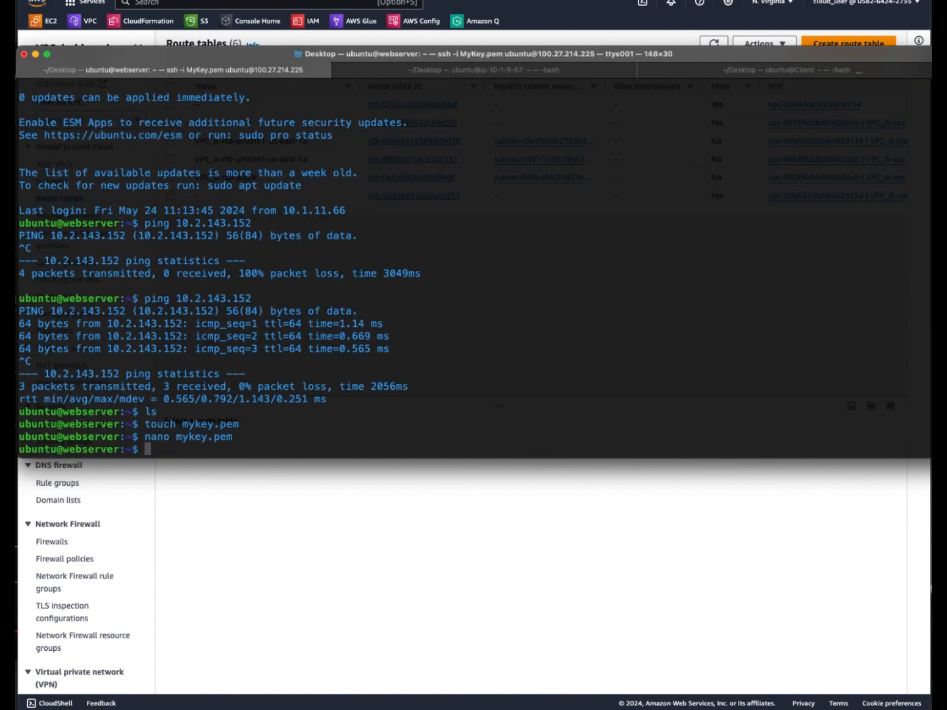
type("chmod 400 mykey.pem")
key("Return")
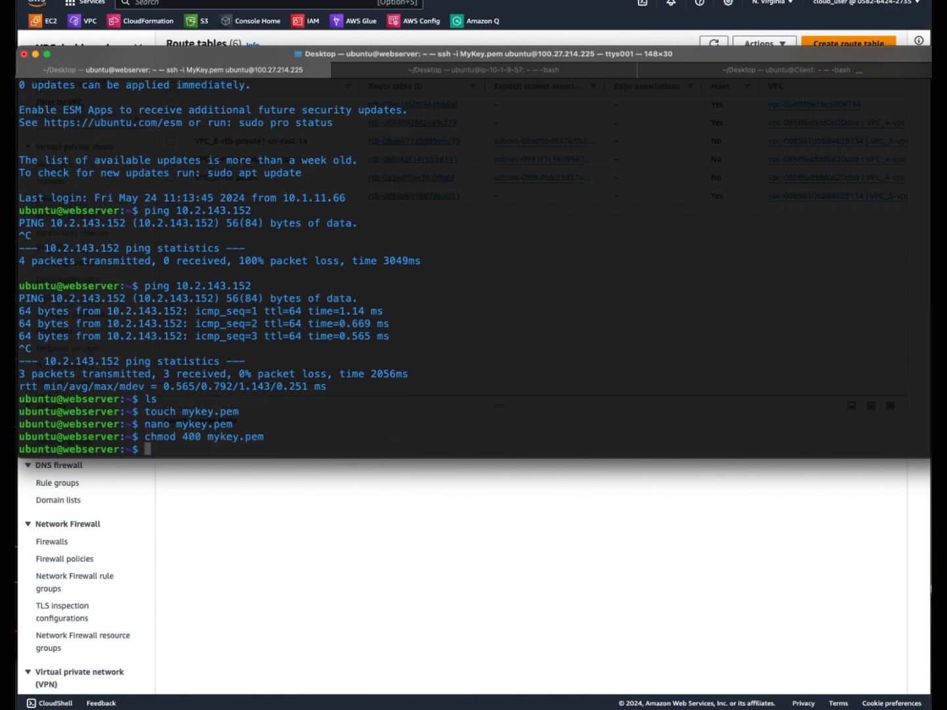
type("ssh -i mykey.pem ubuntu")
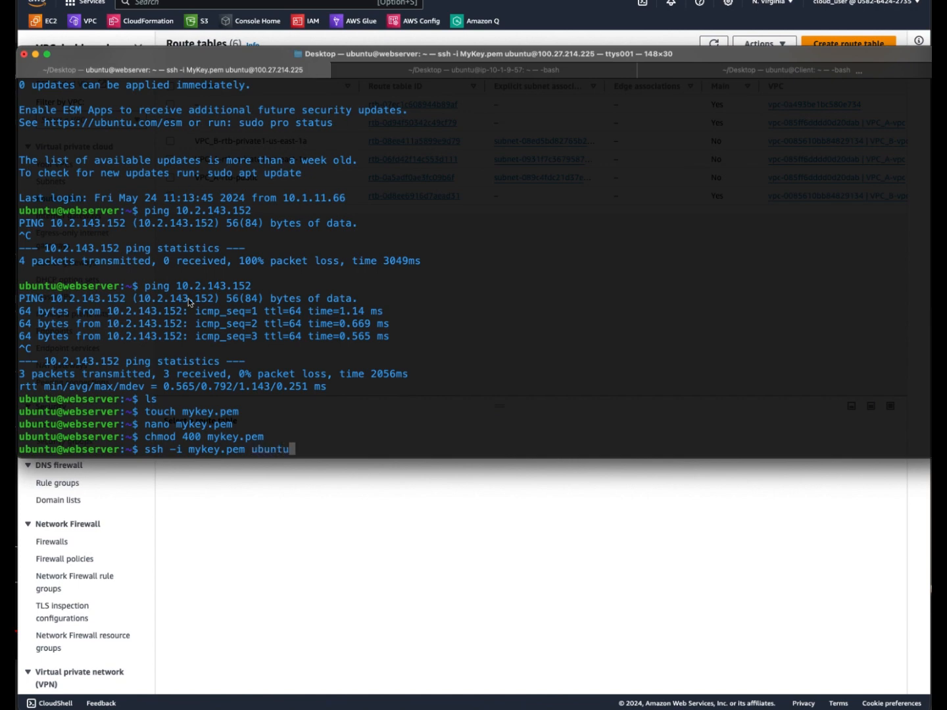
left_click_drag(176, 286, 248, 288)
left_click(307, 429)
type("@")
key("super+v")
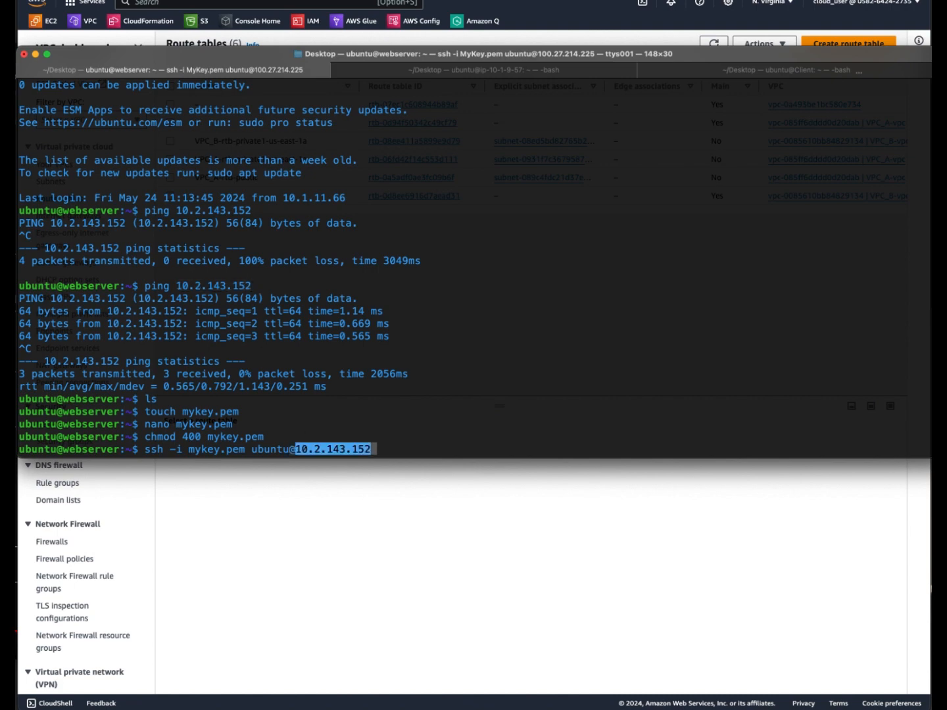
key("Return")
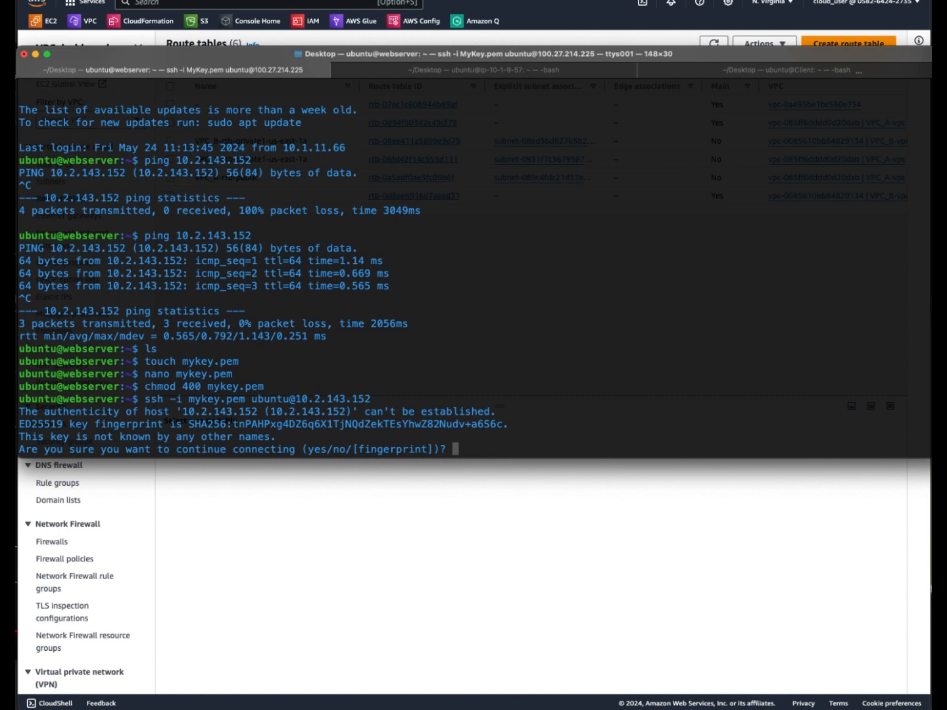
type("yes")
key("Return")
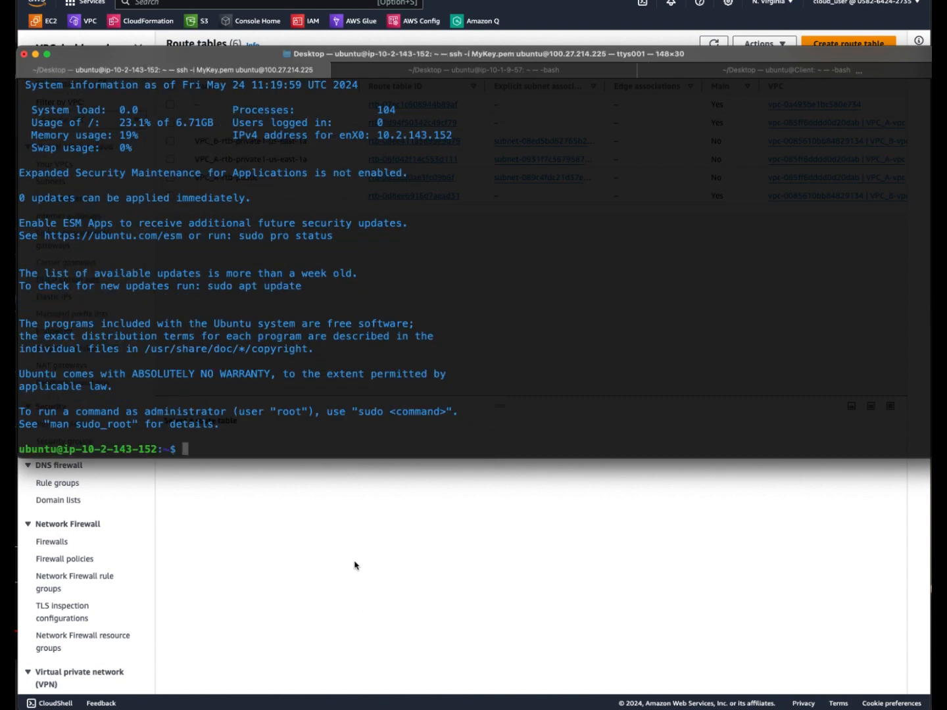
- Set the hostname of the 10.2.143.152 instance to User with hostnamectl
type("sudo hostnamectl ")
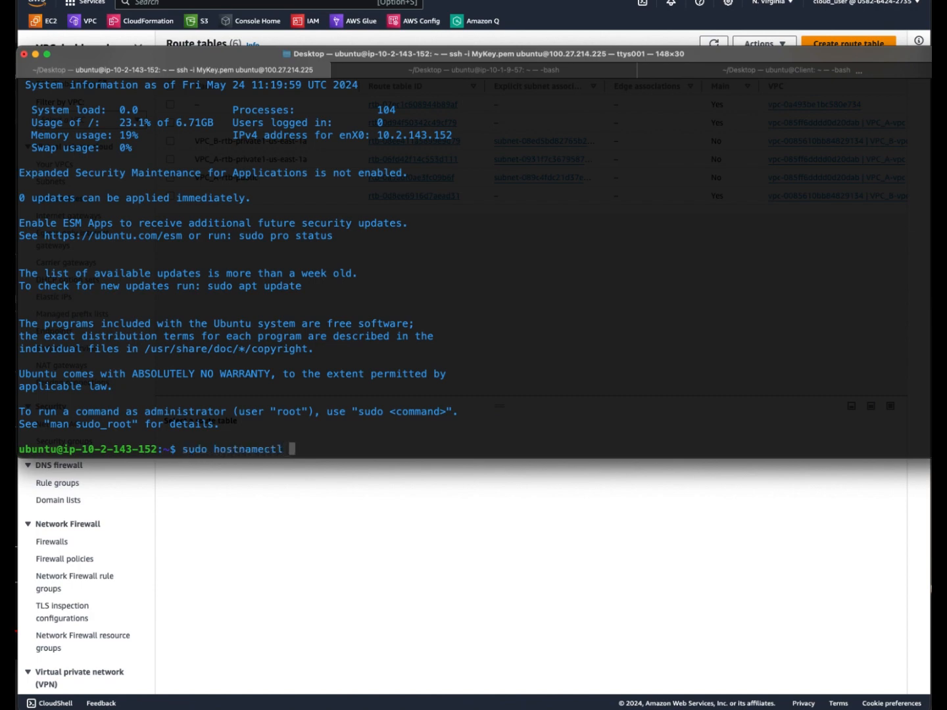
type("set-hostname User")
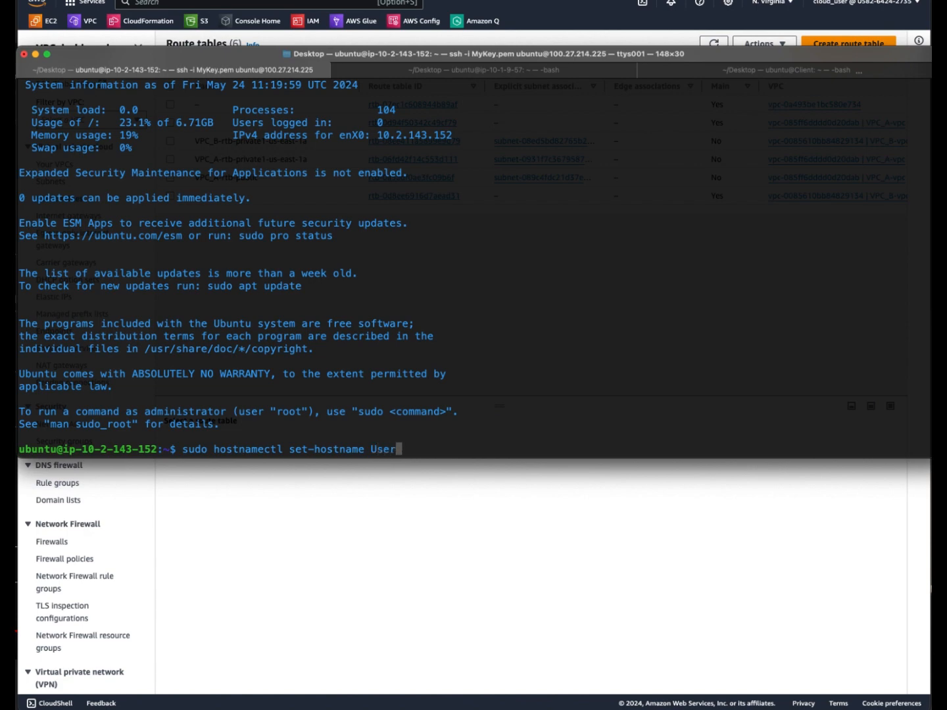
key("Return")
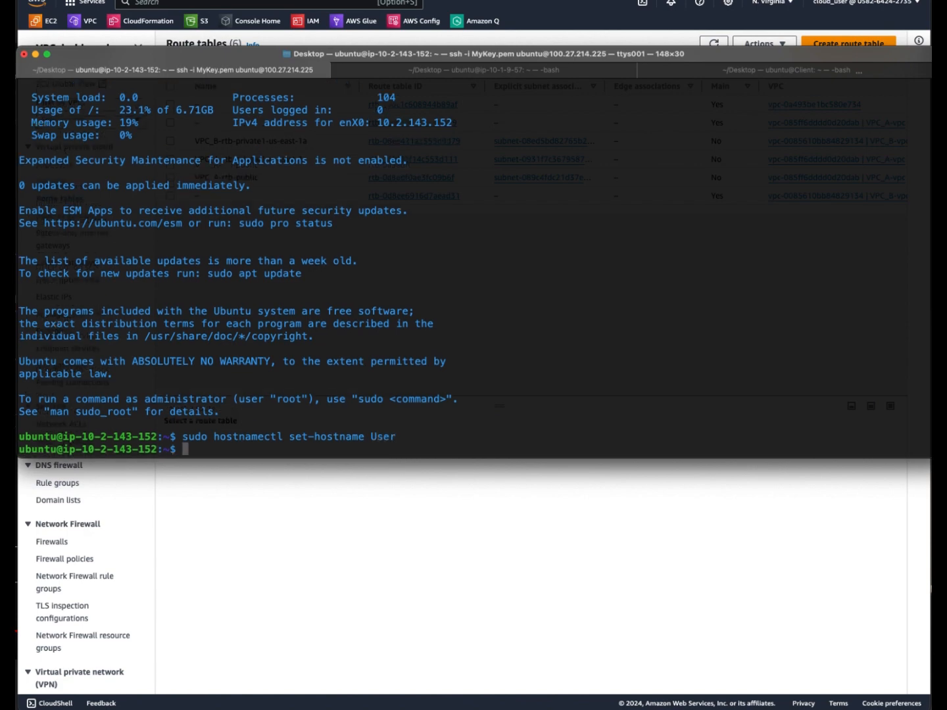
type("exit")
key("Return")
type("ssh -i mykey.pem ubuntu@10.2.143.152")
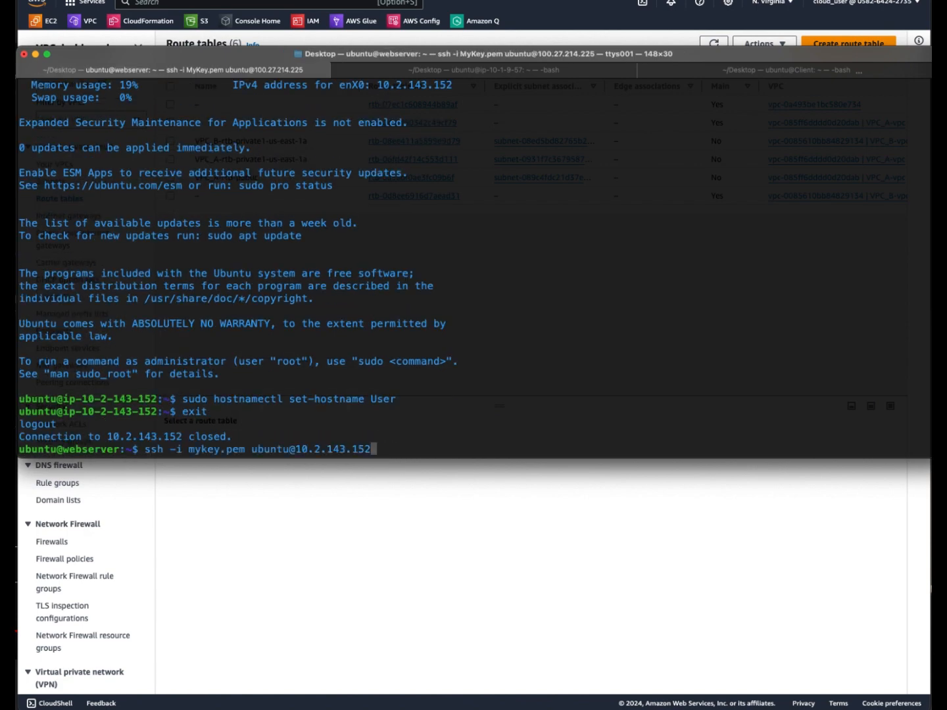
key("Return")
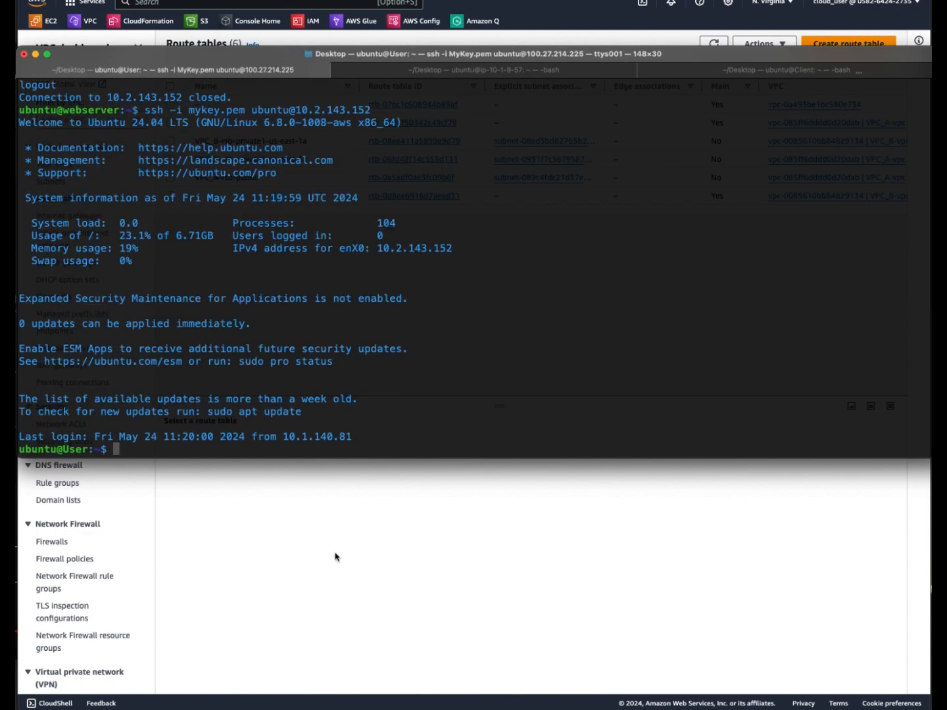
- Switch back to the AWS console in the browser and open the EC2 instances list
left_click(432, 555)
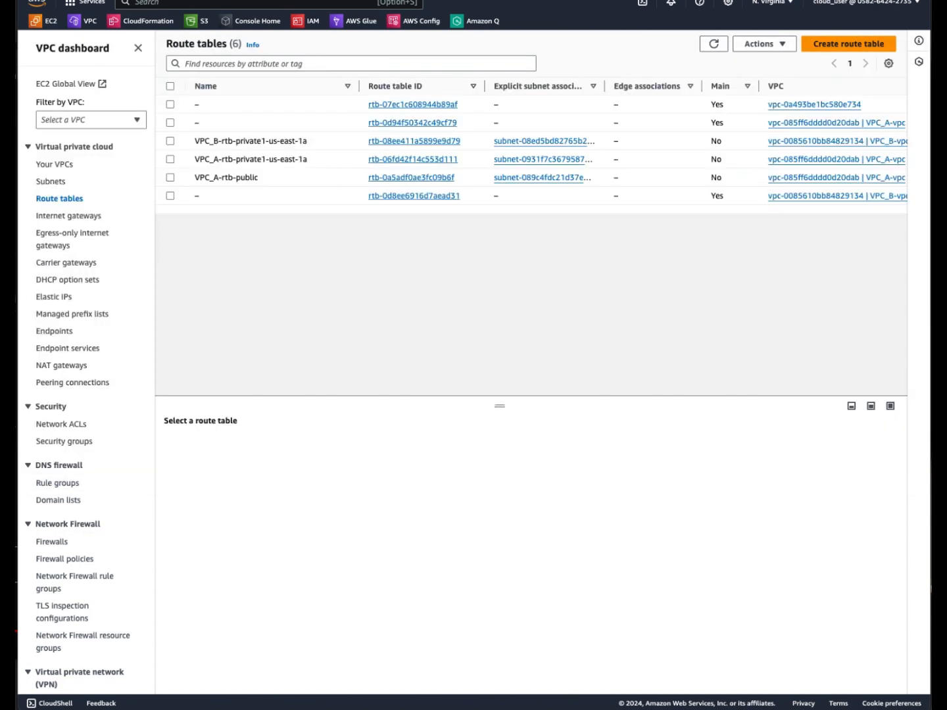
left_click(296, 0)
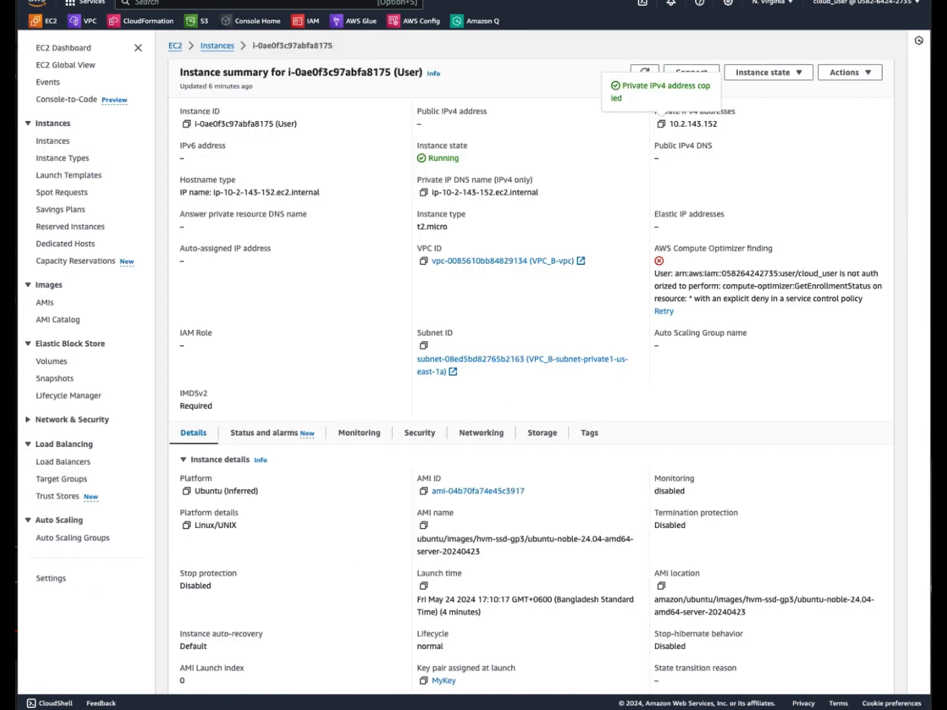
left_click(226, 45)
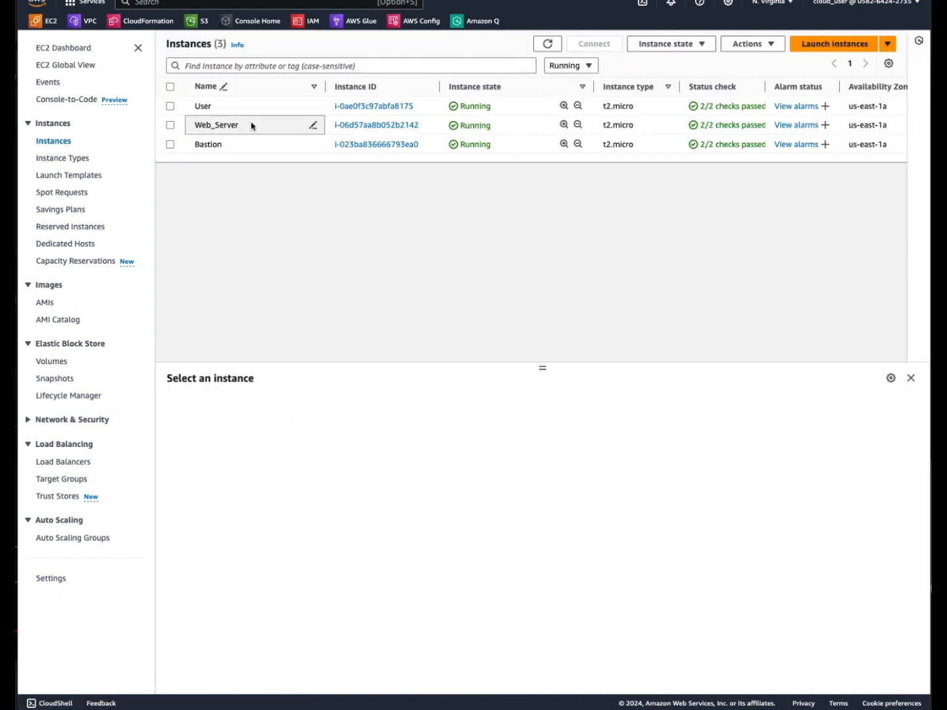
- Copy Web_Server's private IPv4 address, switch to the terminal and ping 10.1.140.81 from the User instance, stopping after a few replies
left_click(171, 125)
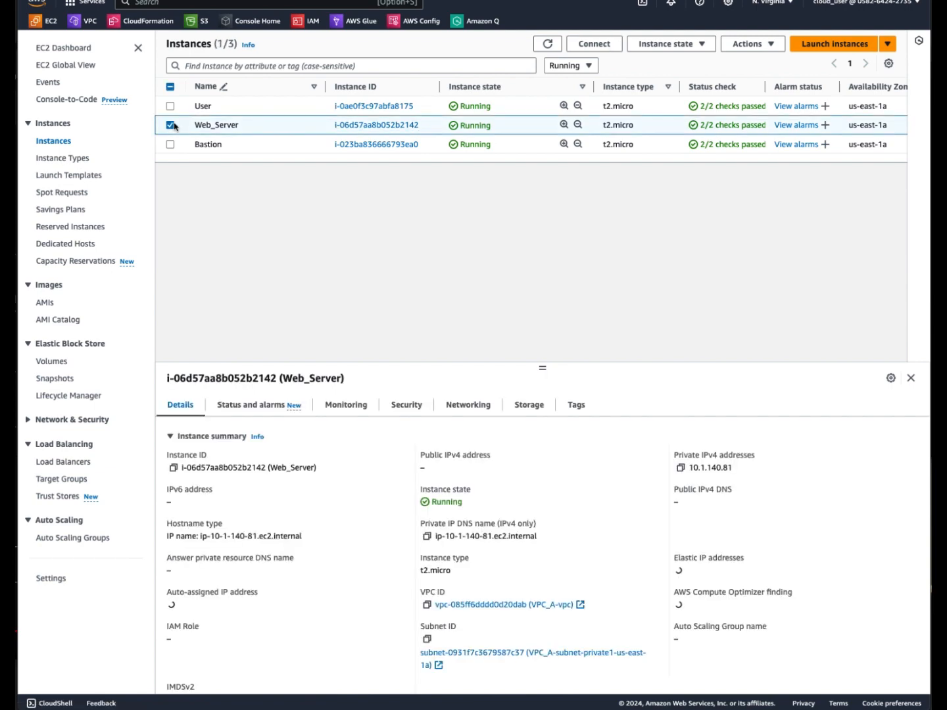
left_click(682, 468)
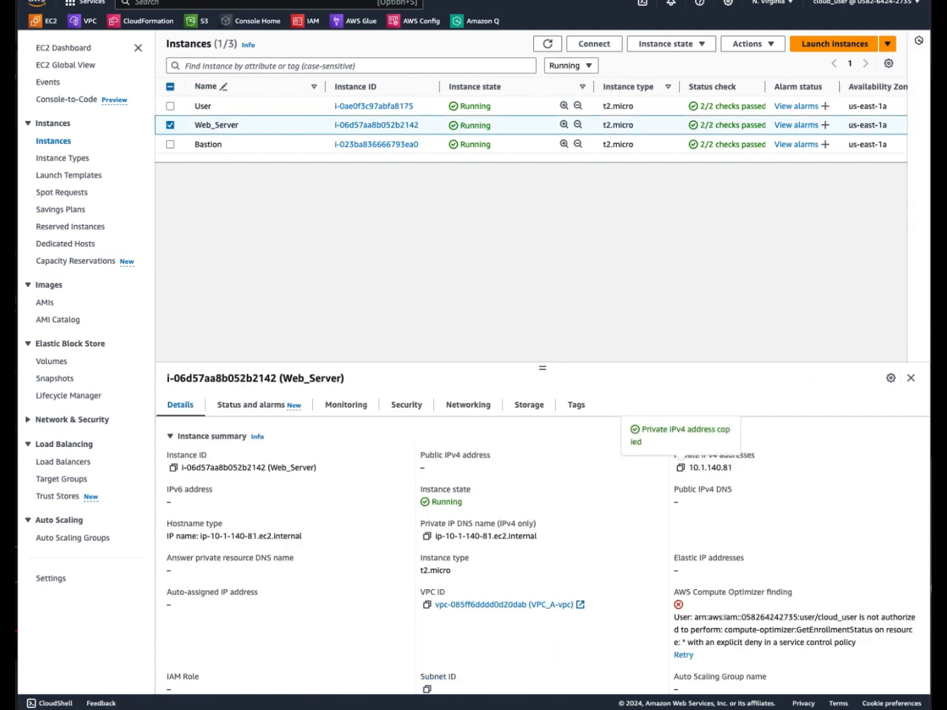
key("super+Tab")
type("ping")
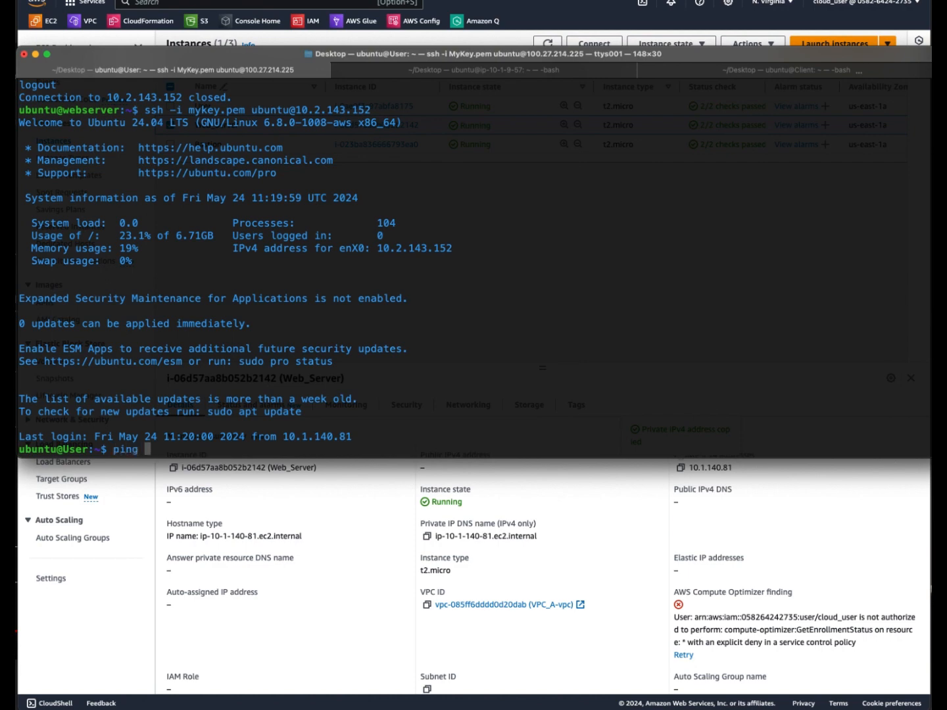
key("super+v")
key("Return")
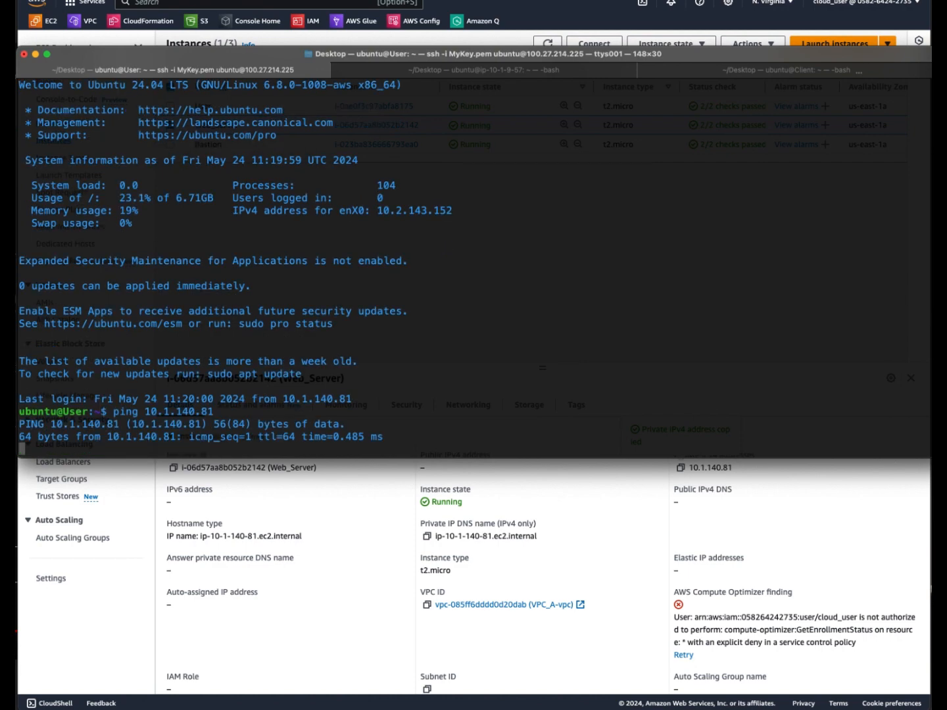
key("ctrl+c")
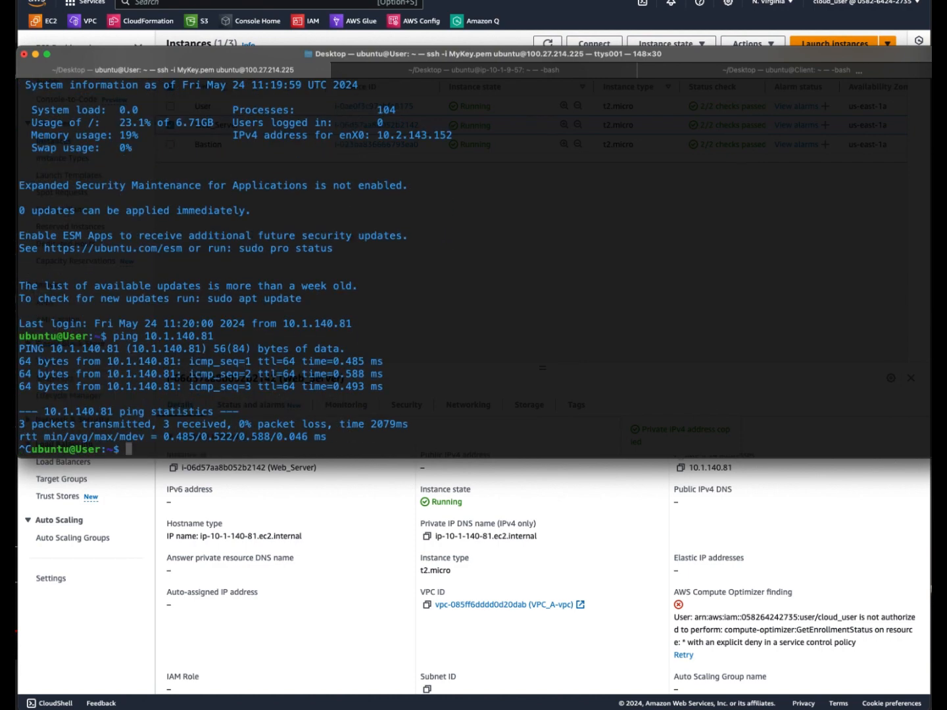
- Log out of the User instance and start pinging google.com from the web server
type("exit")
key("Return")
type("p")
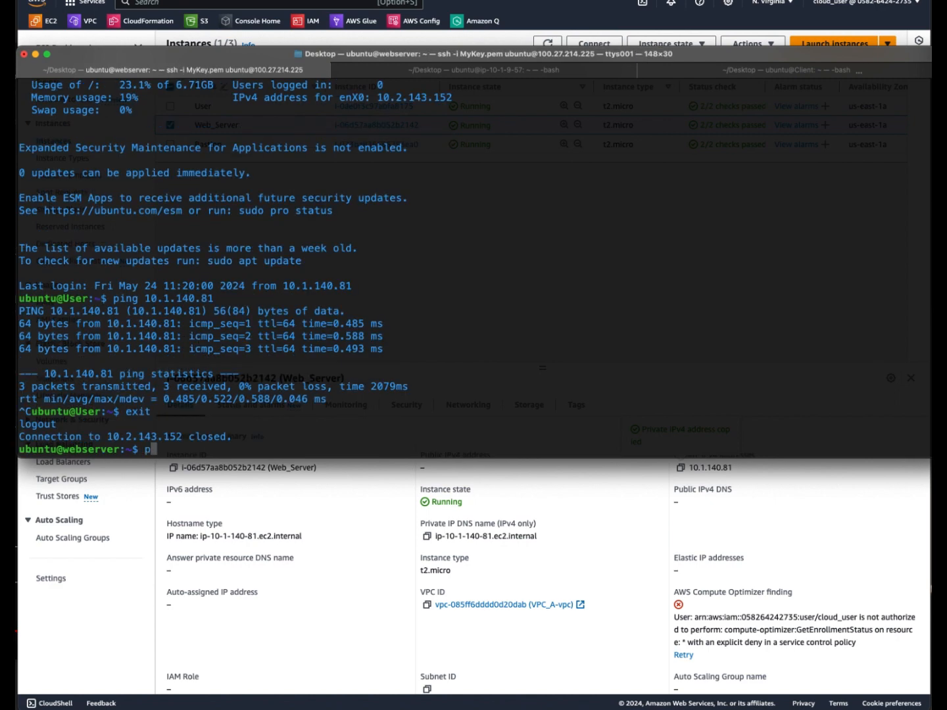
type("ing google.com")
key("Return")
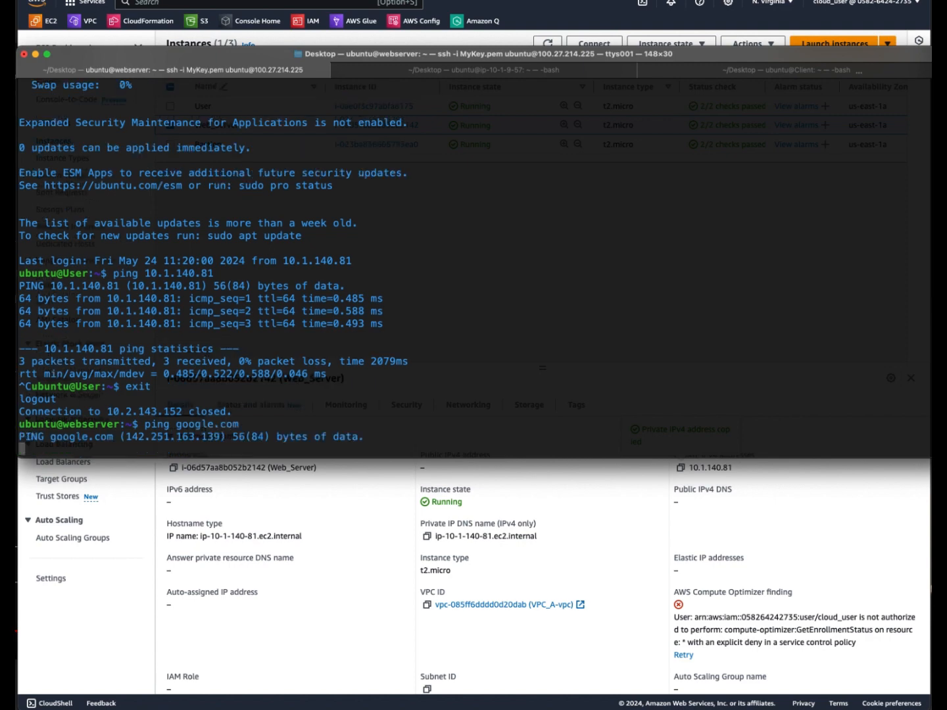
- Switch back to the AWS console in the browser and start creating a NAT gateway named NAT4Web
left_click(574, 531)
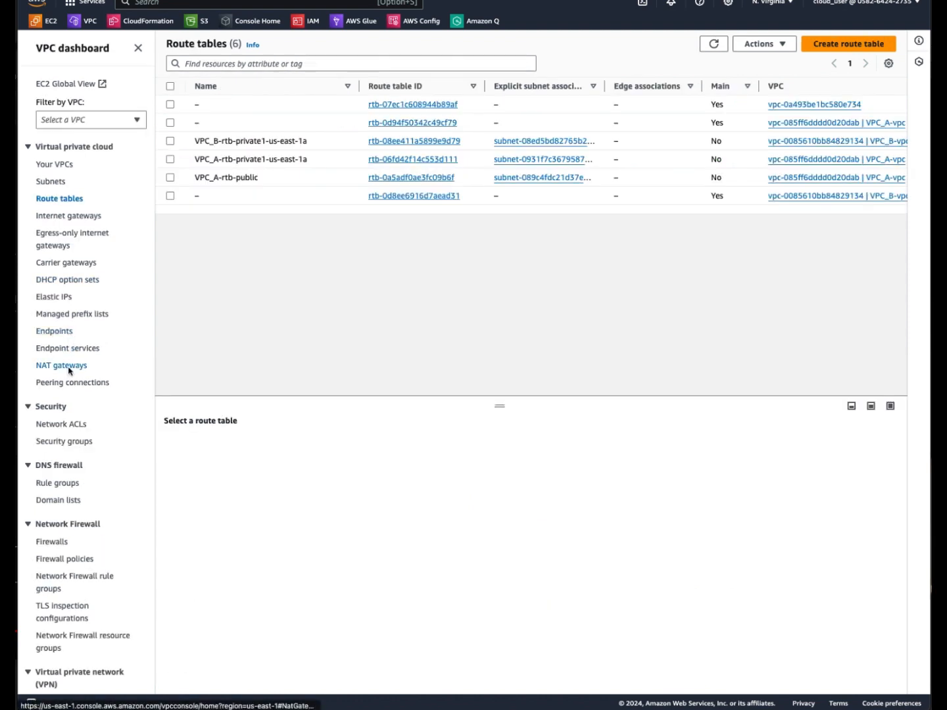
left_click(68, 367)
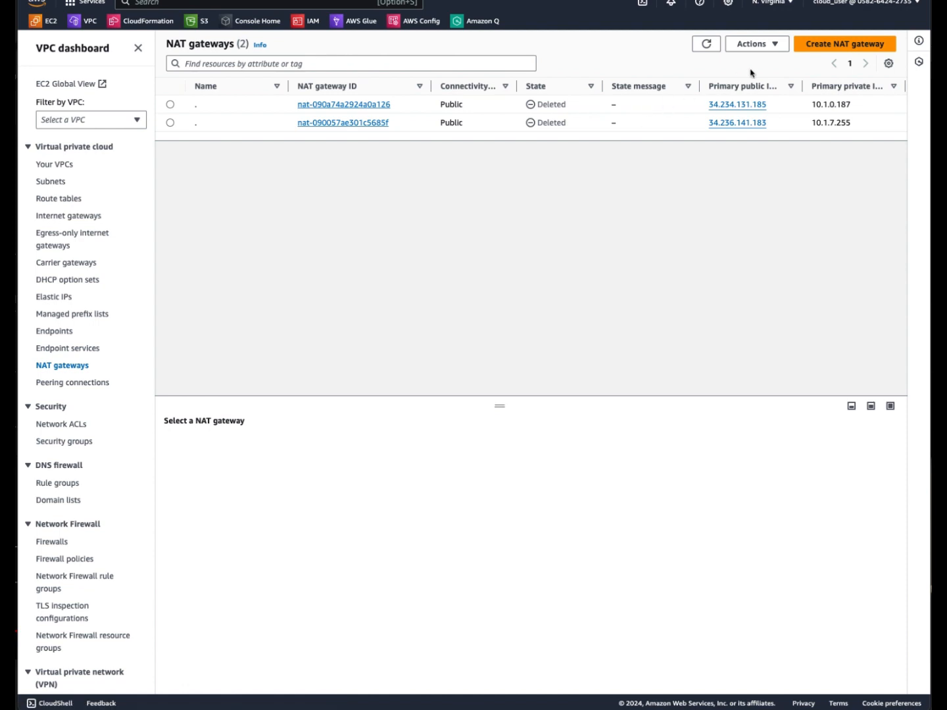
left_click(829, 46)
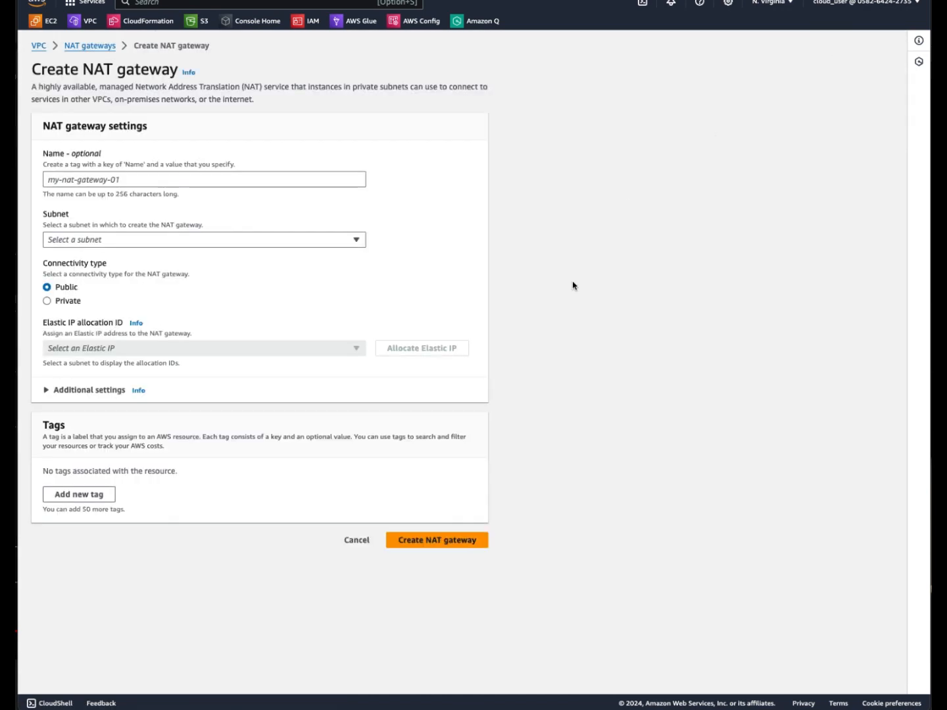
left_click(231, 185)
type("NAT")
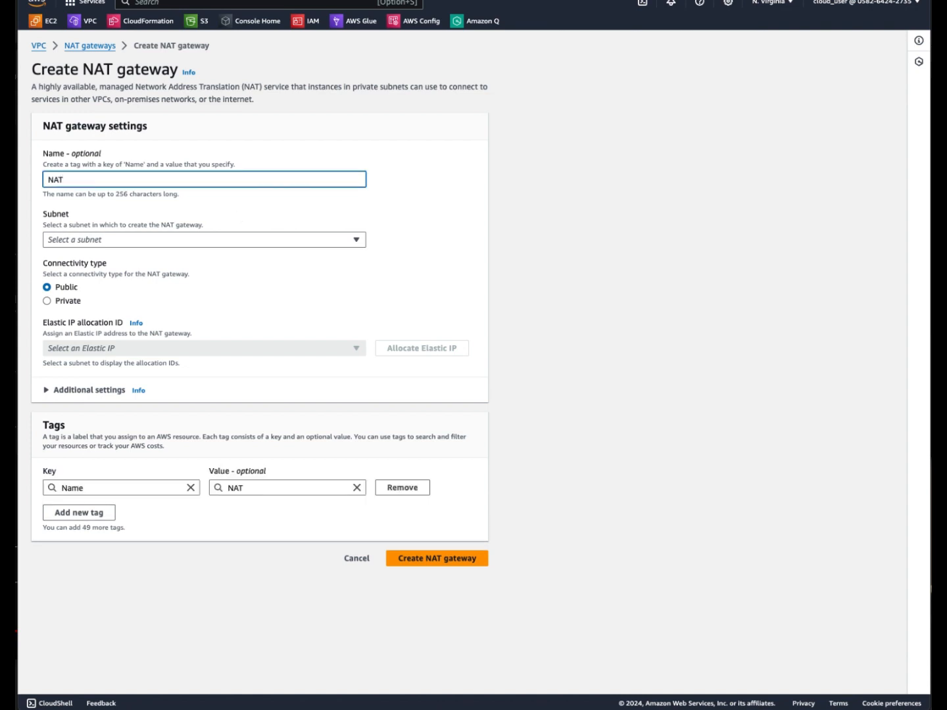
type("4We")
key("BackSpace")
type("eb")
- Place the NAT gateway in VPC_A-subnet-public1-us-east-1a, allocate it an Elastic IP, and create it
left_click(313, 244)
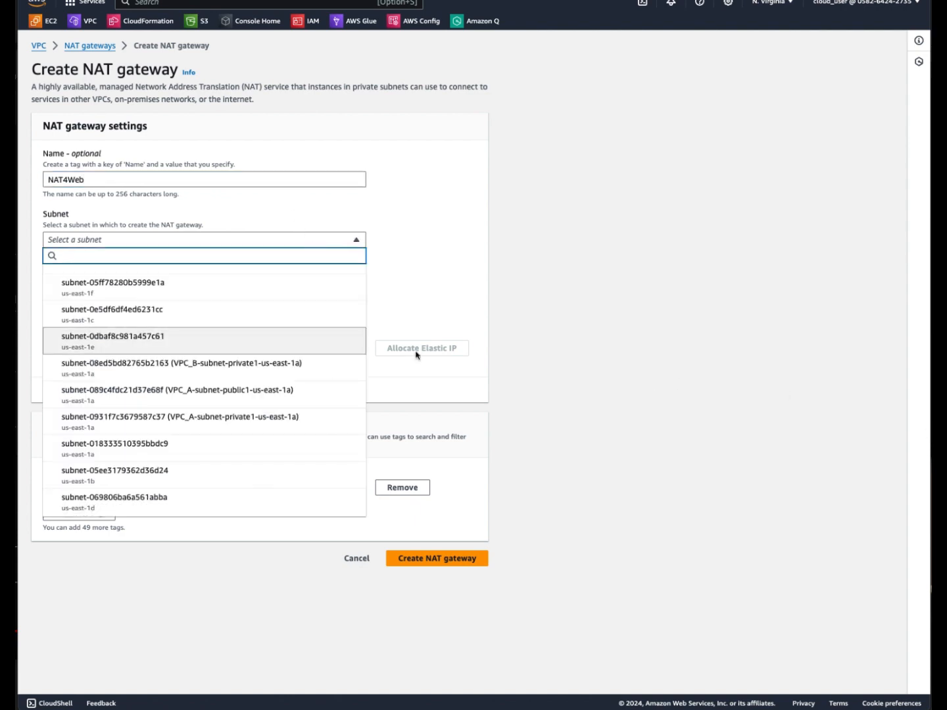
left_click(252, 398)
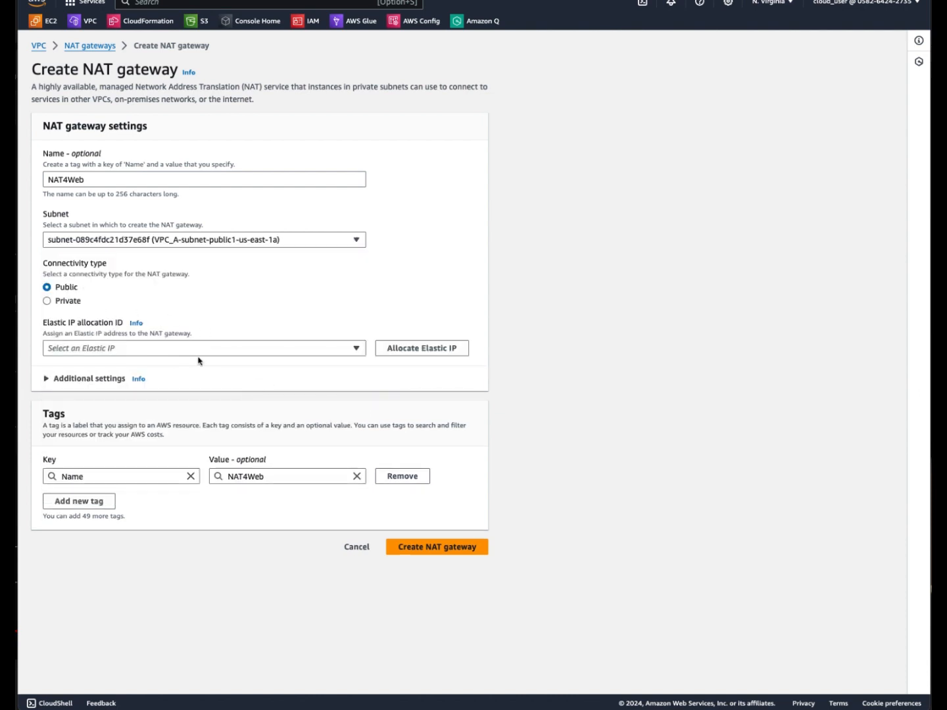
left_click(411, 348)
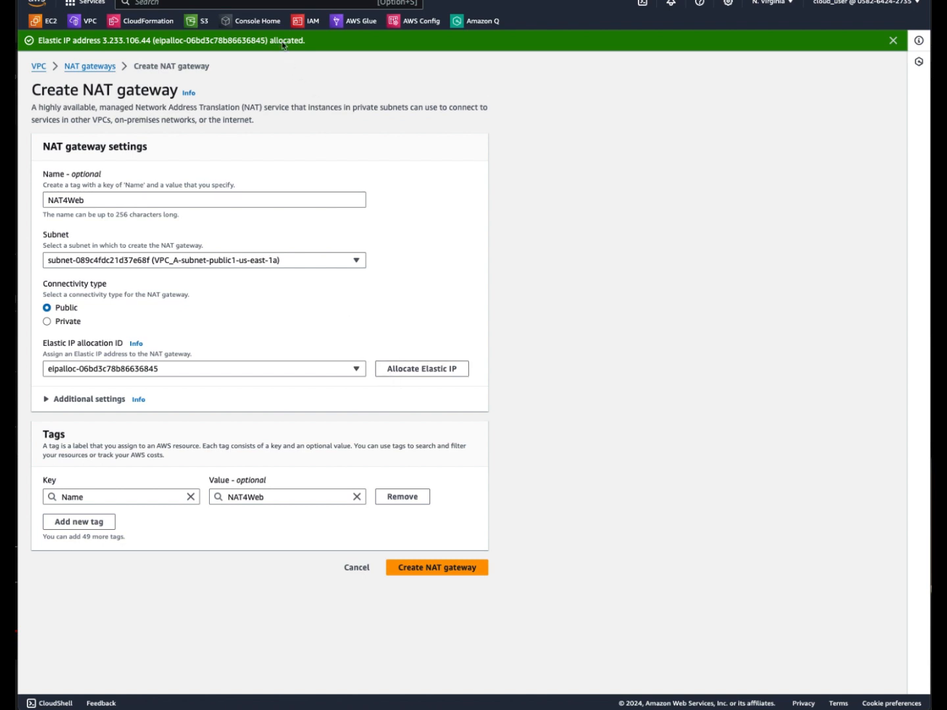
left_click(437, 568)
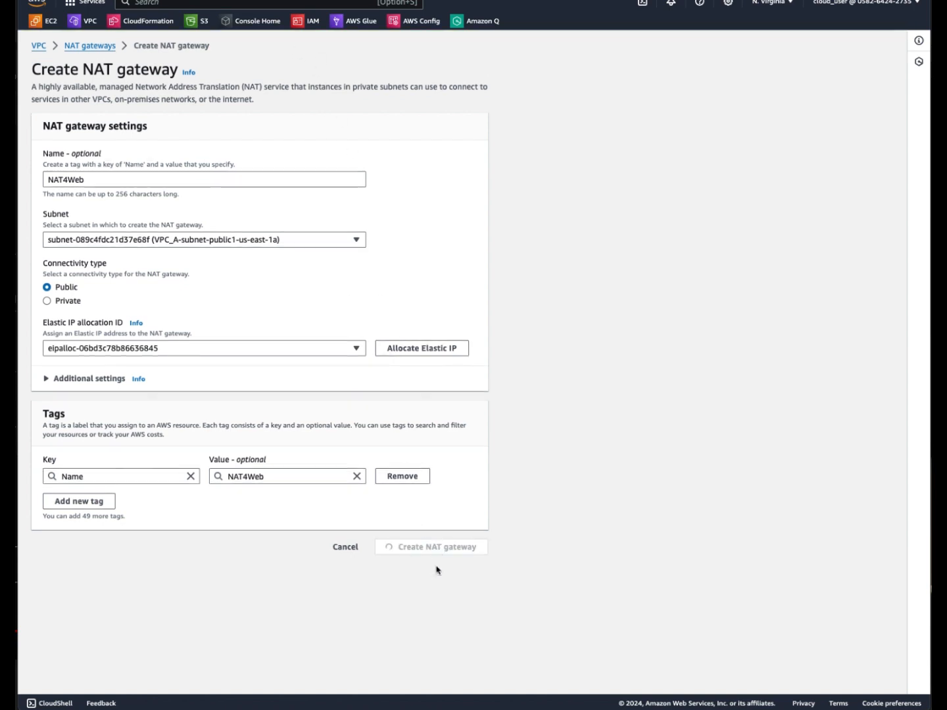
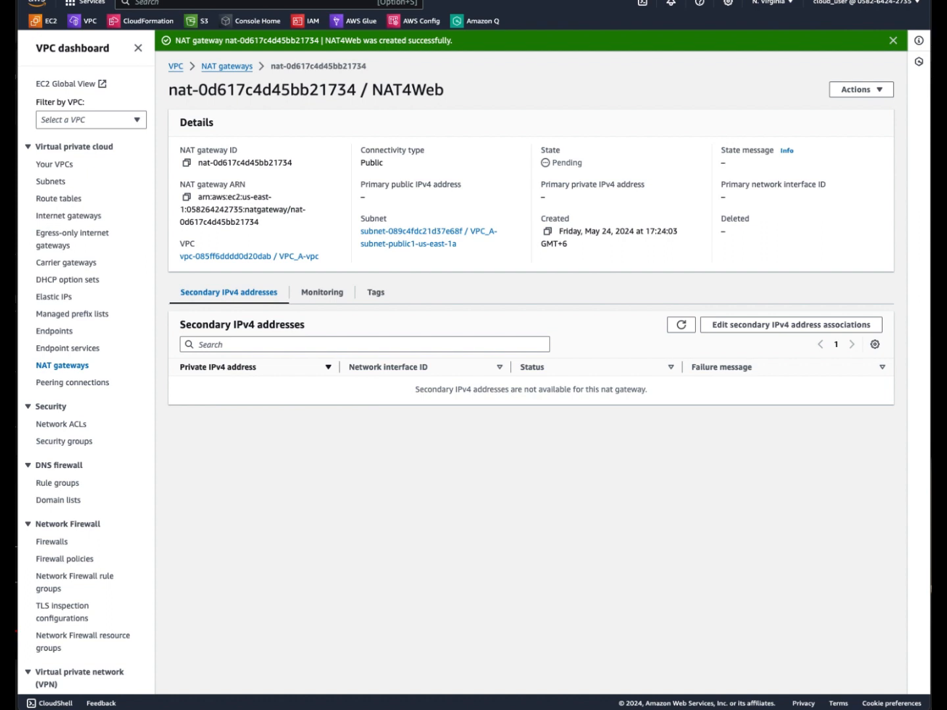
- Create a route table named NAT4Web in VPC_A-vpc
left_click(71, 198)
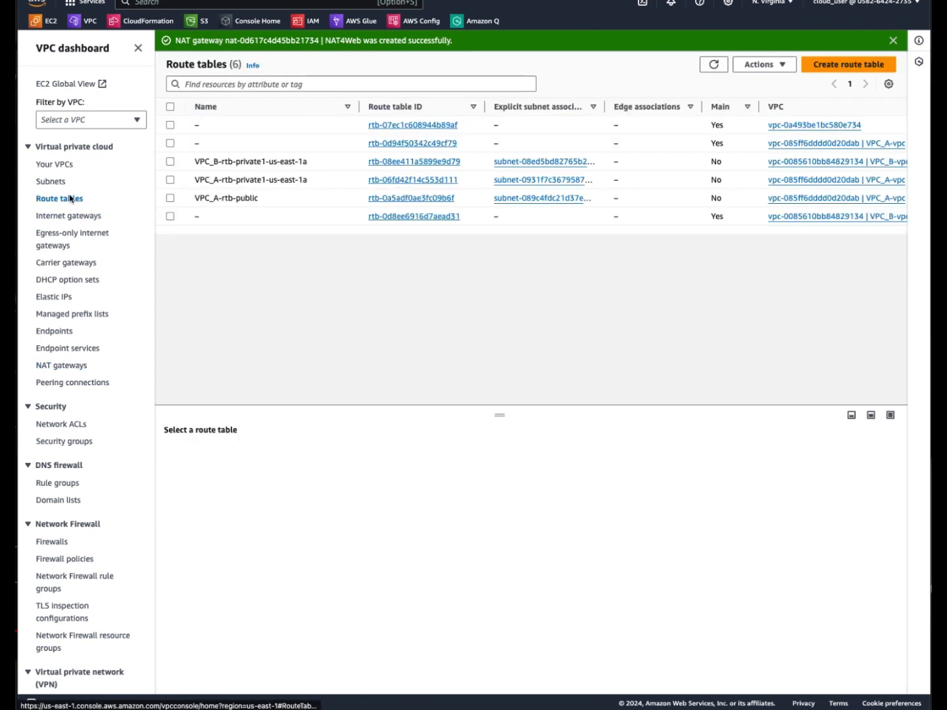
left_click(837, 66)
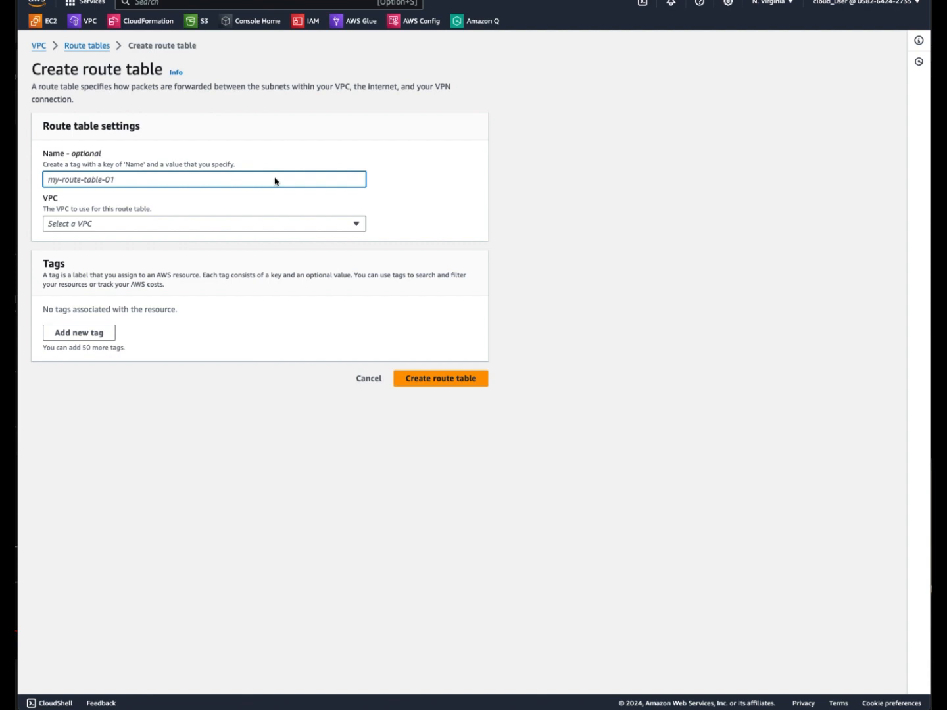
type("NAT4")
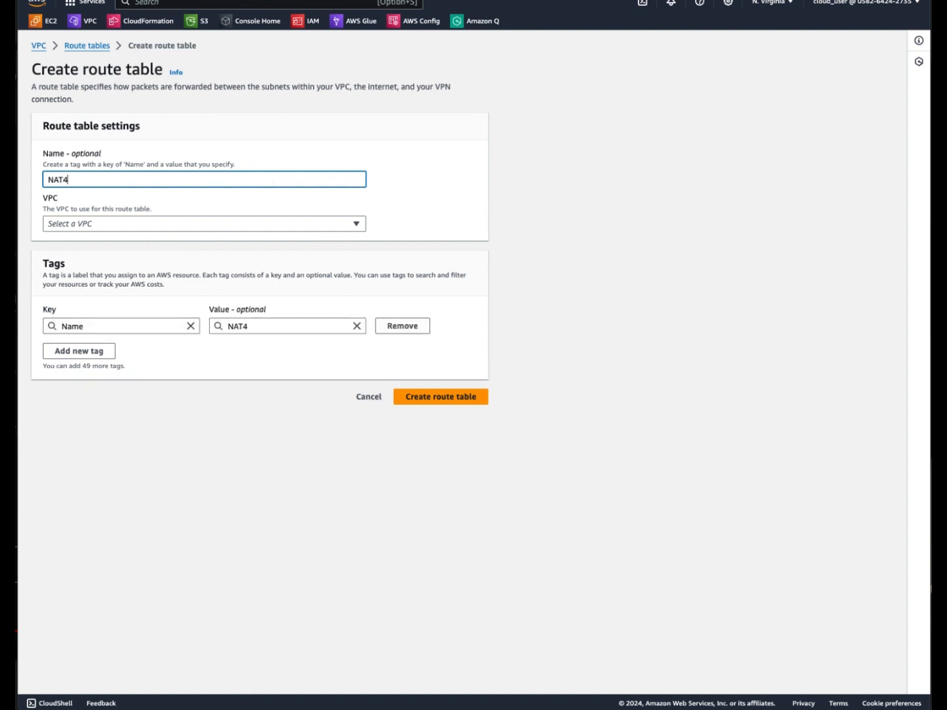
type("Web")
left_click(353, 226)
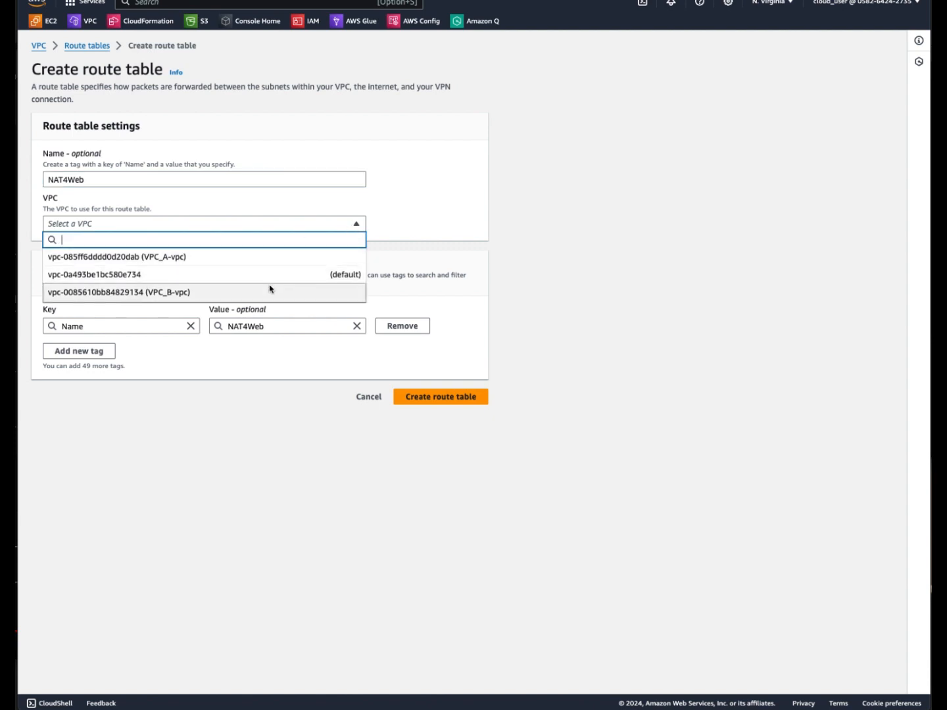
left_click(287, 262)
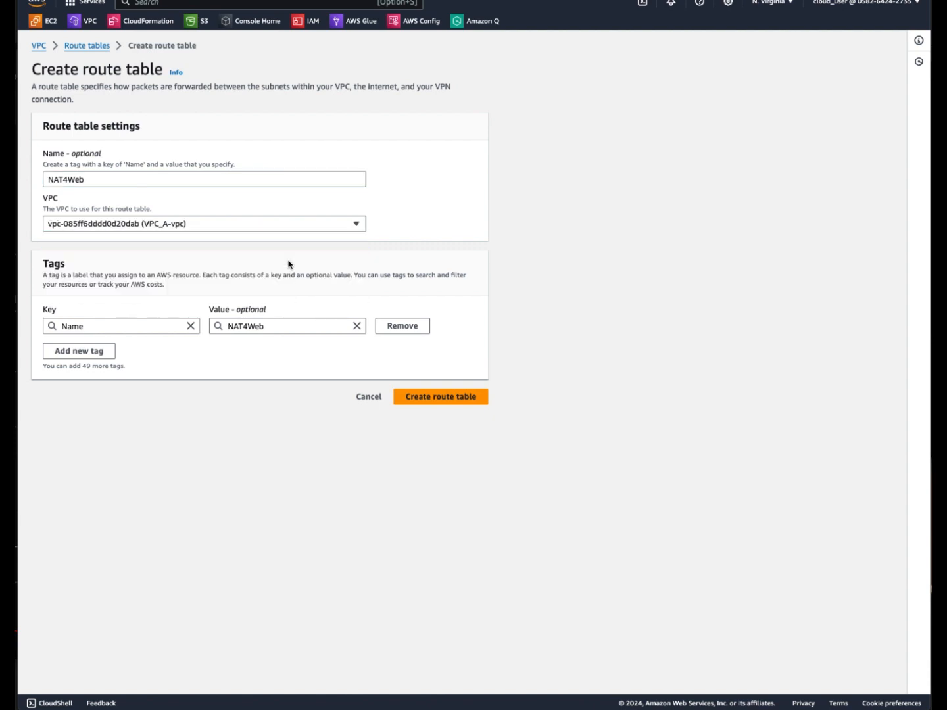
left_click(423, 395)
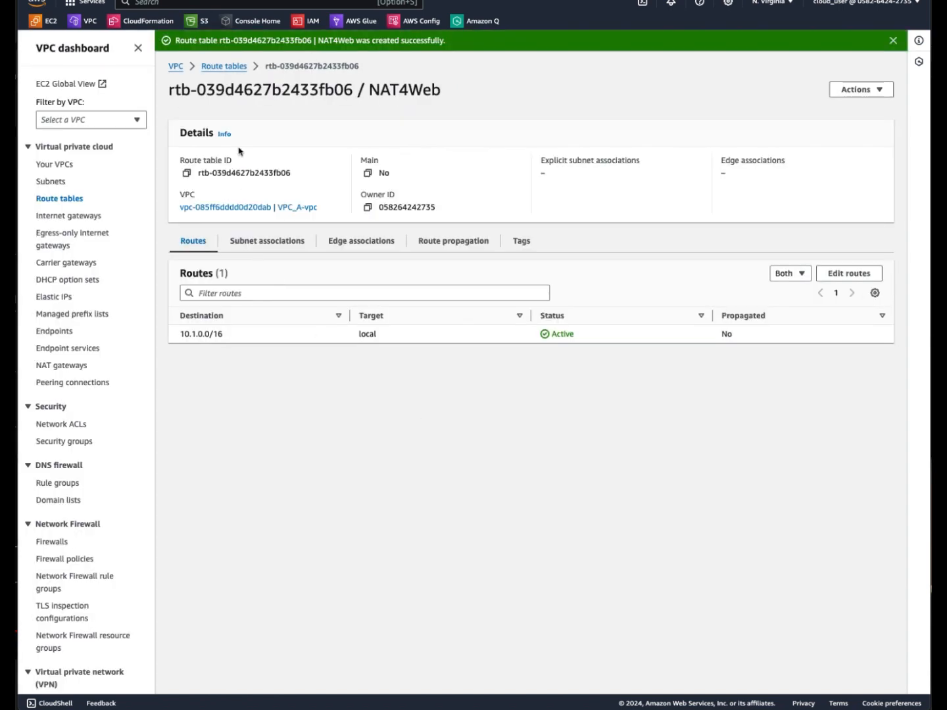
- In the VPC_A-rtb-private1-us-east-1a route table, change the 0.0.0.0/0 route's target to the NAT gateway NAT4Web and save
left_click(235, 66)
left_click(309, 142)
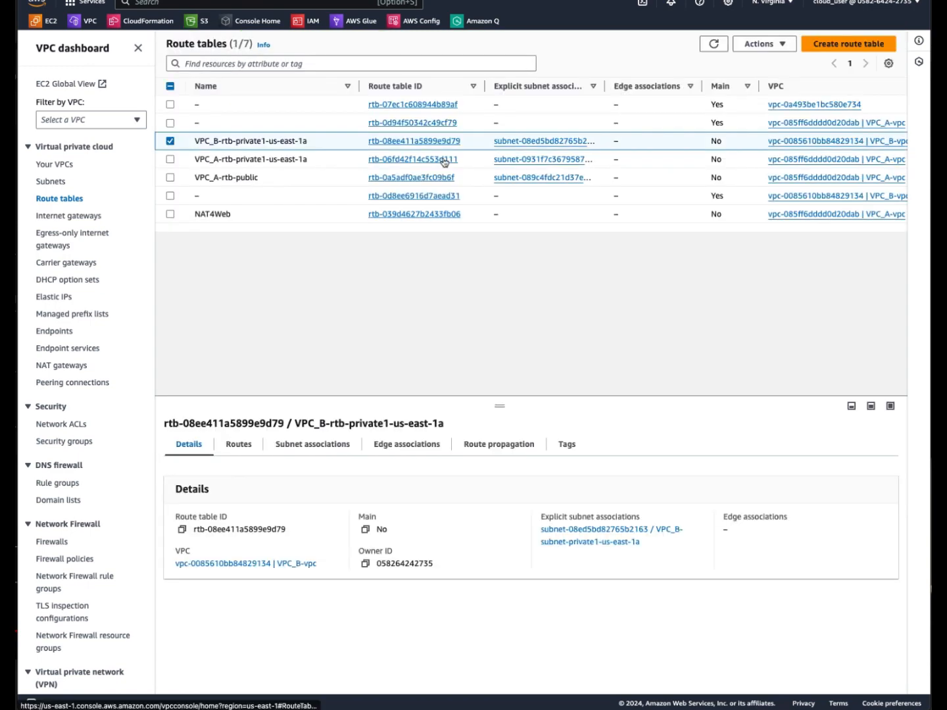
left_click(443, 160)
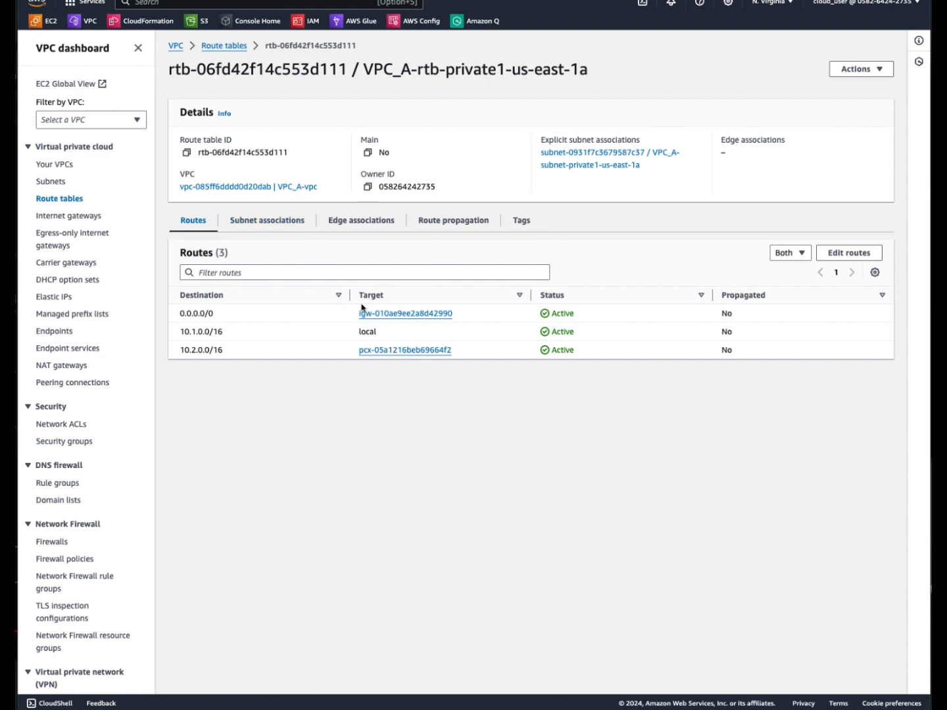
left_click(838, 254)
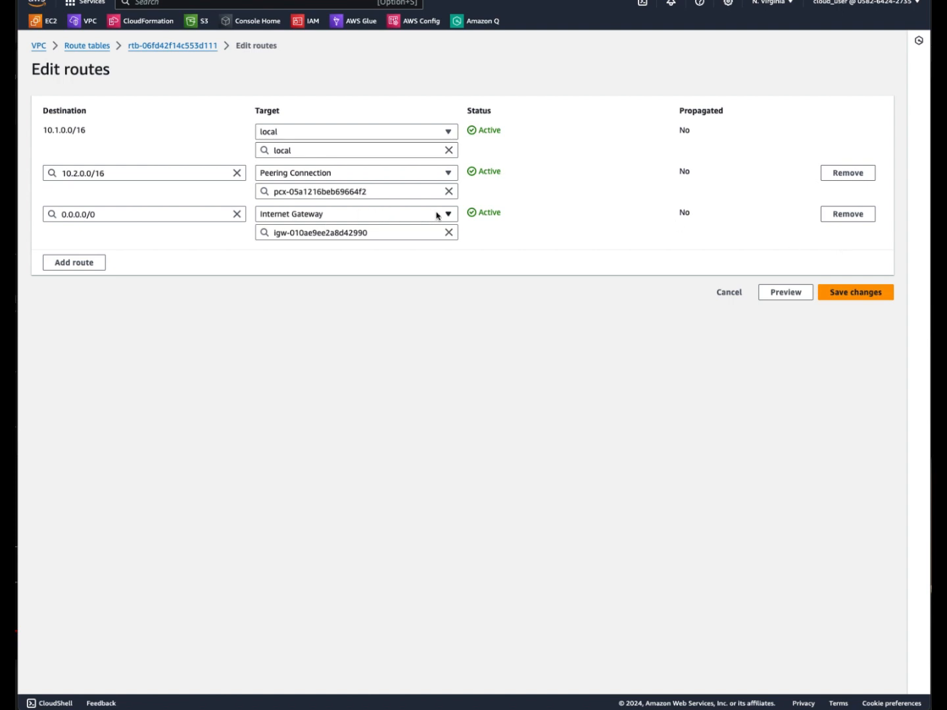
left_click(437, 214)
left_click(305, 356)
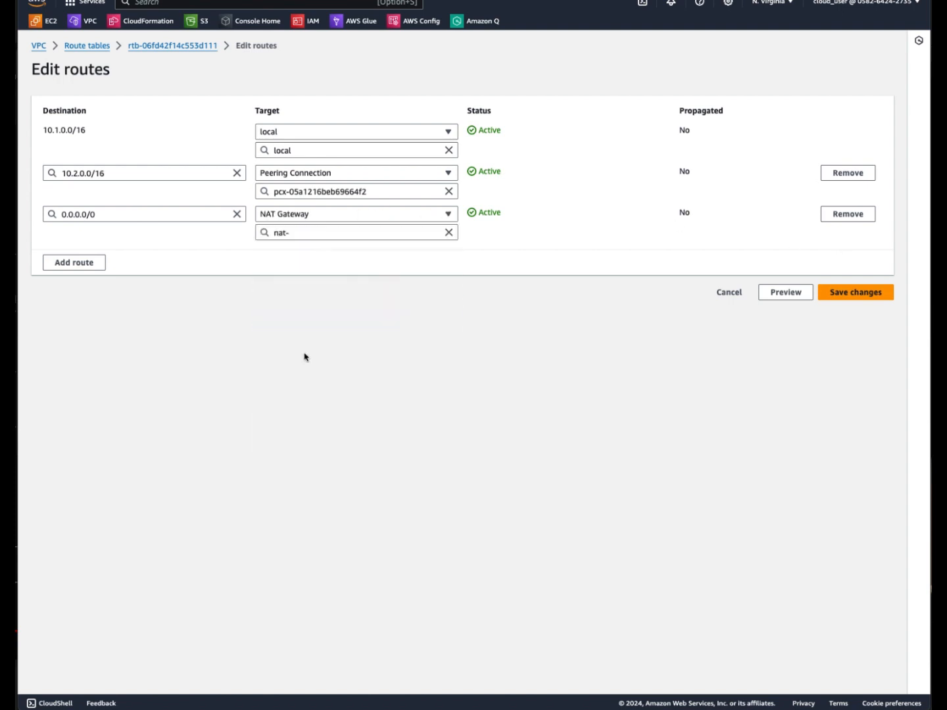
left_click(388, 233)
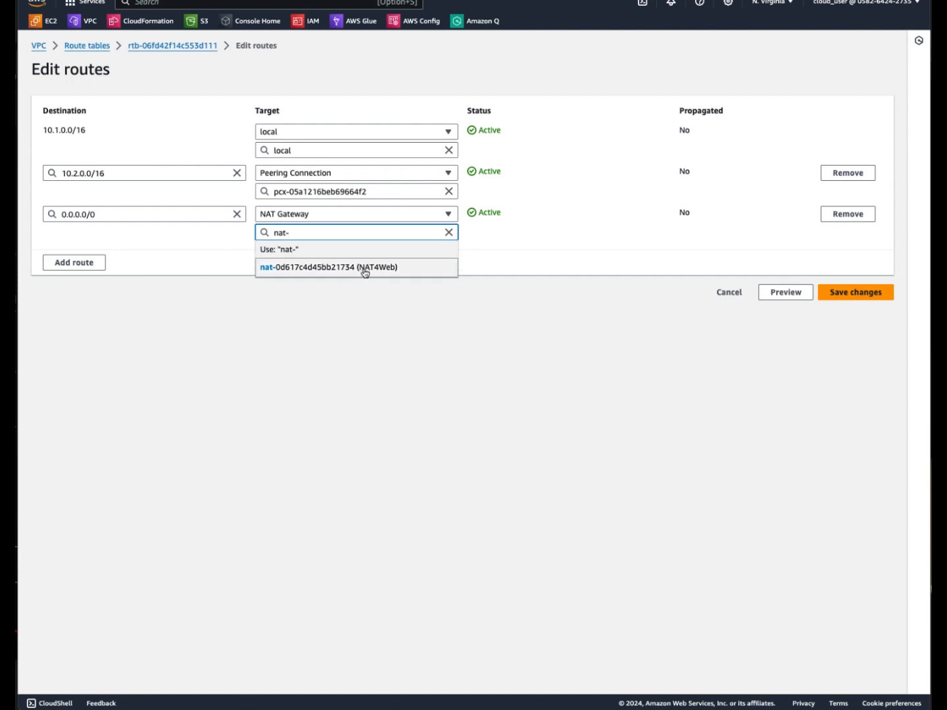
left_click(363, 268)
left_click(830, 292)
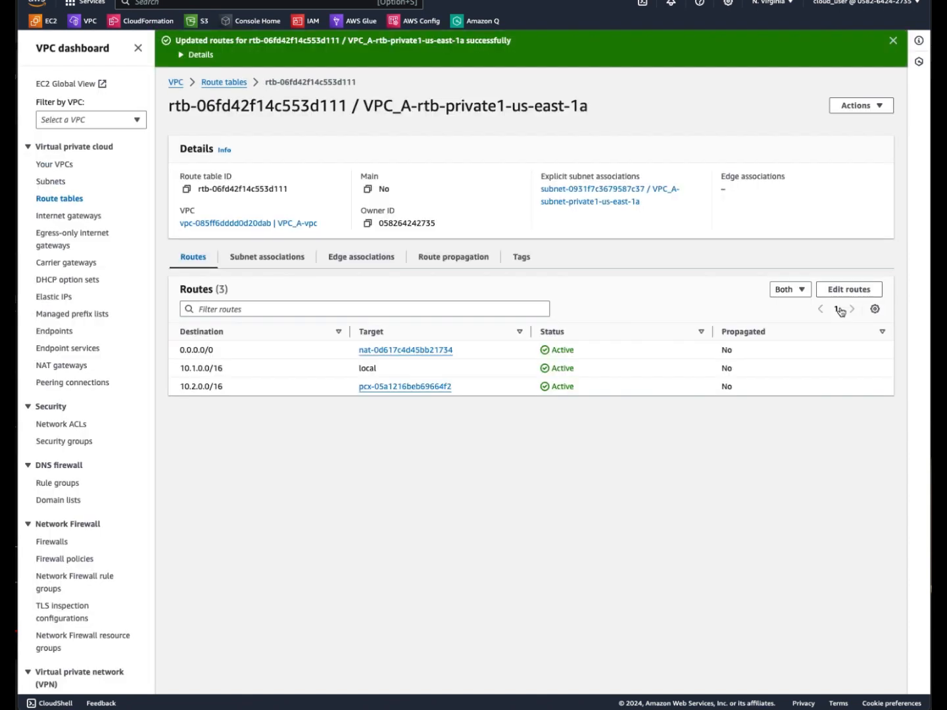
- Switch to the terminal and stop the google.com ping running on the web server
left_click(931, 346)
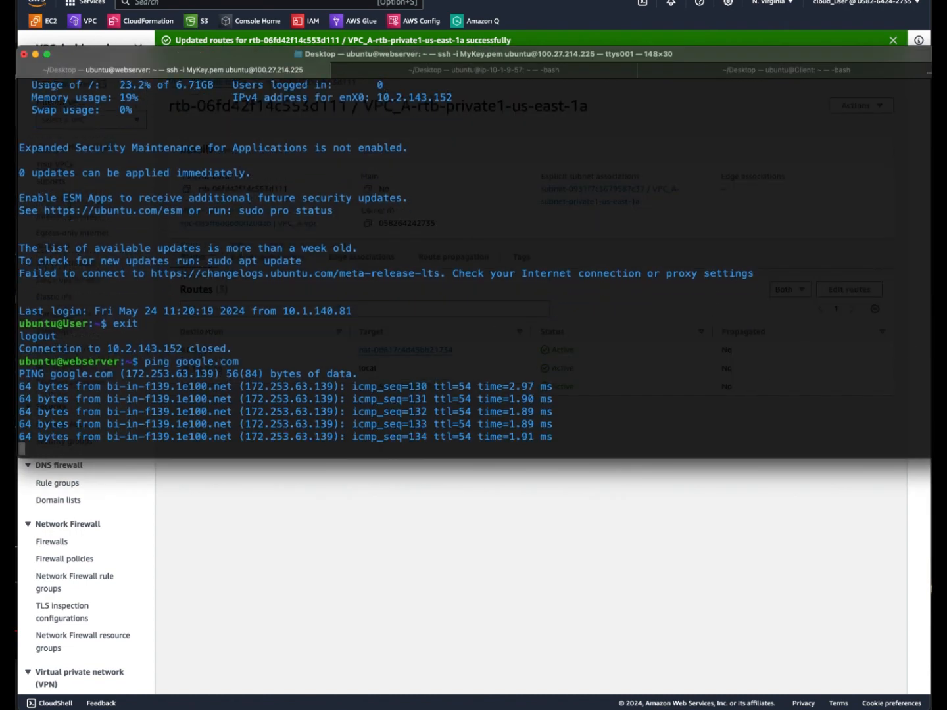
key("ctrl+c")
type("sudo")
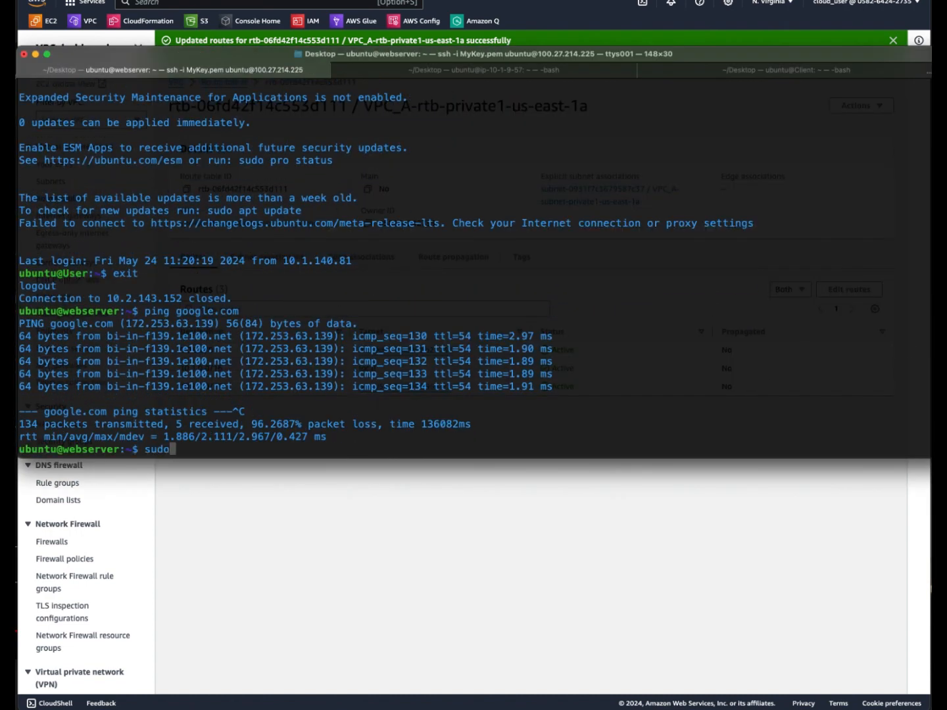
type(" apt install nginx")
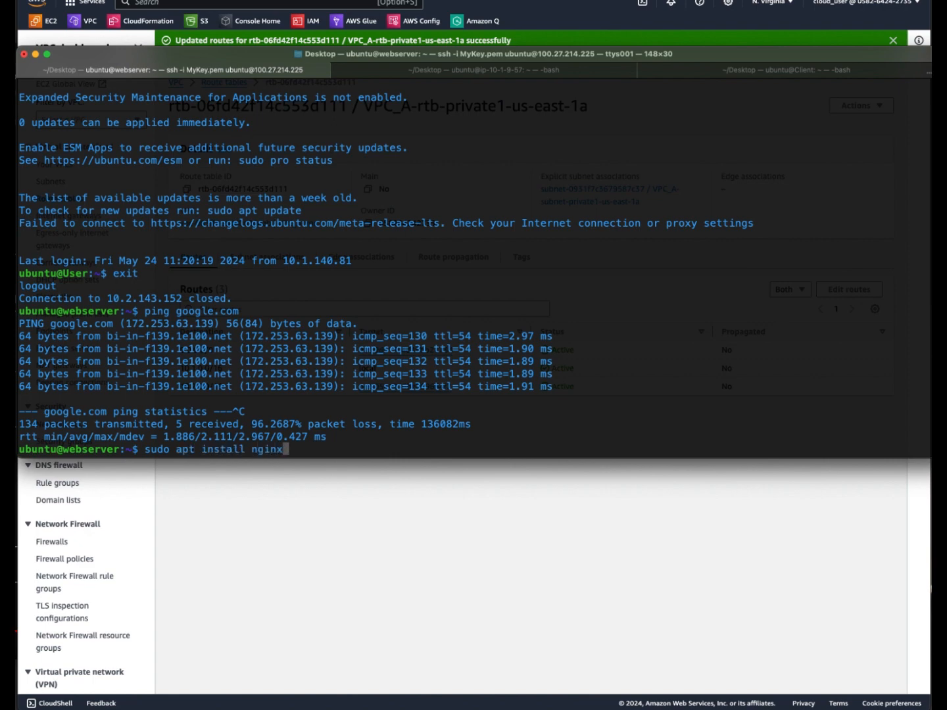
key("Return")
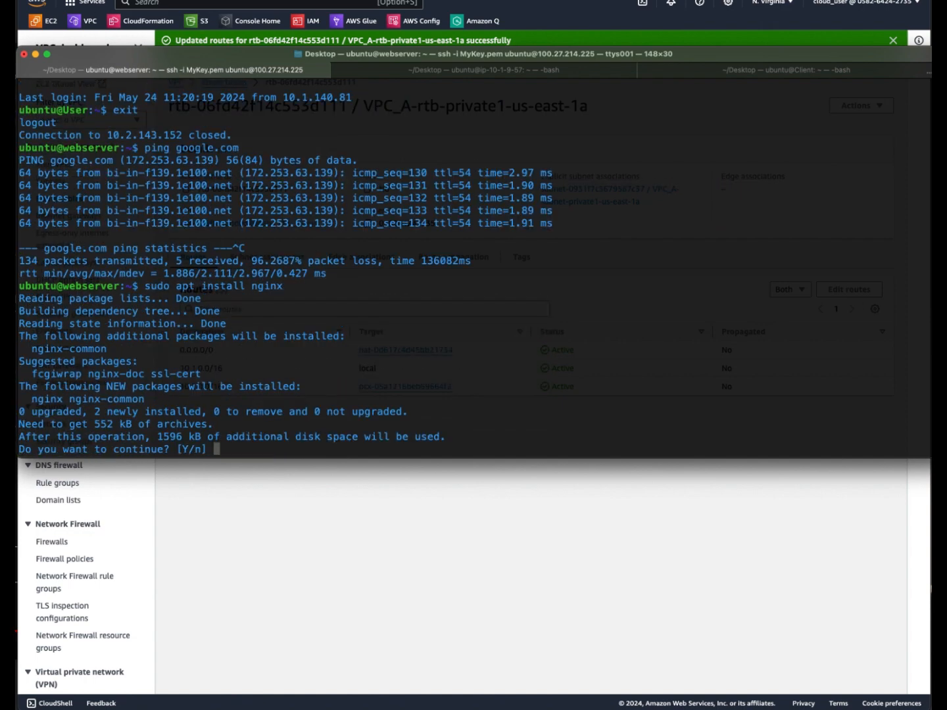
key("ctrl+c")
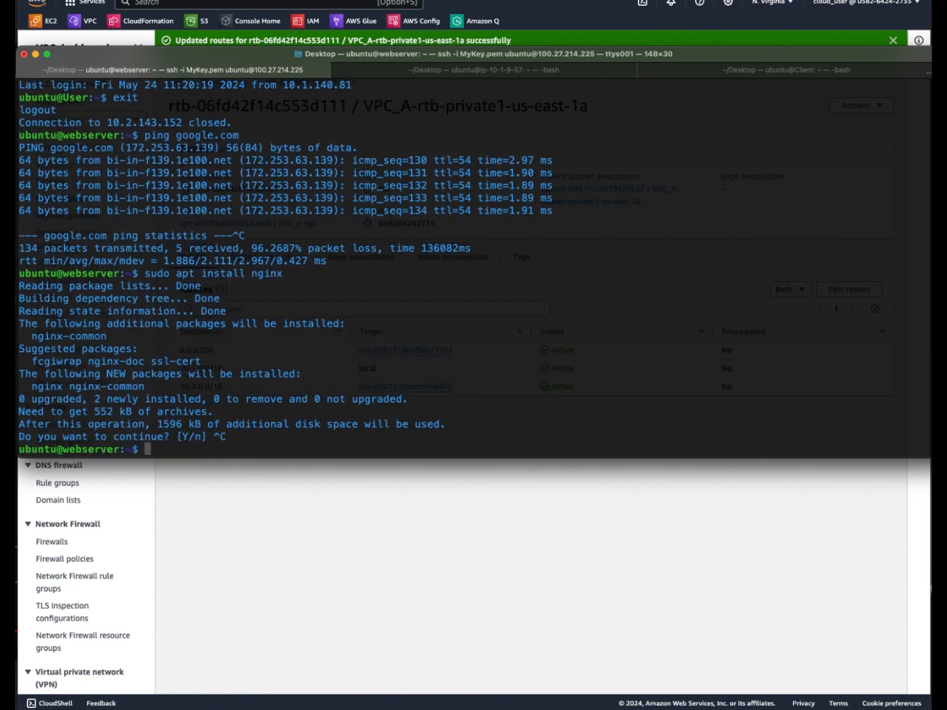
- Refresh the web server's package lists with sudo apt update
type("sudo update")
key("BackSpace")
key("BackSpace")
key("BackSpace")
key("BackSpace")
key("BackSpace")
key("BackSpace")
key("BackSpace")
type("apt update")
key("Return")
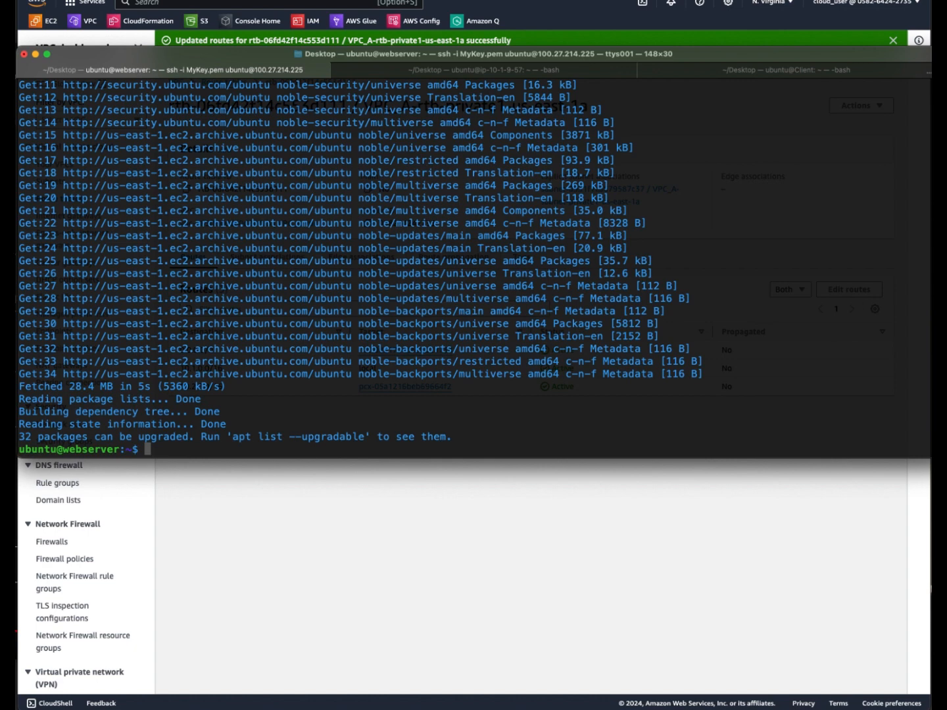
- Upgrade the web server's packages with sudo apt upgrade -y and install nginx with apt, accepting the installation
type("sudo apt upgrade -y")
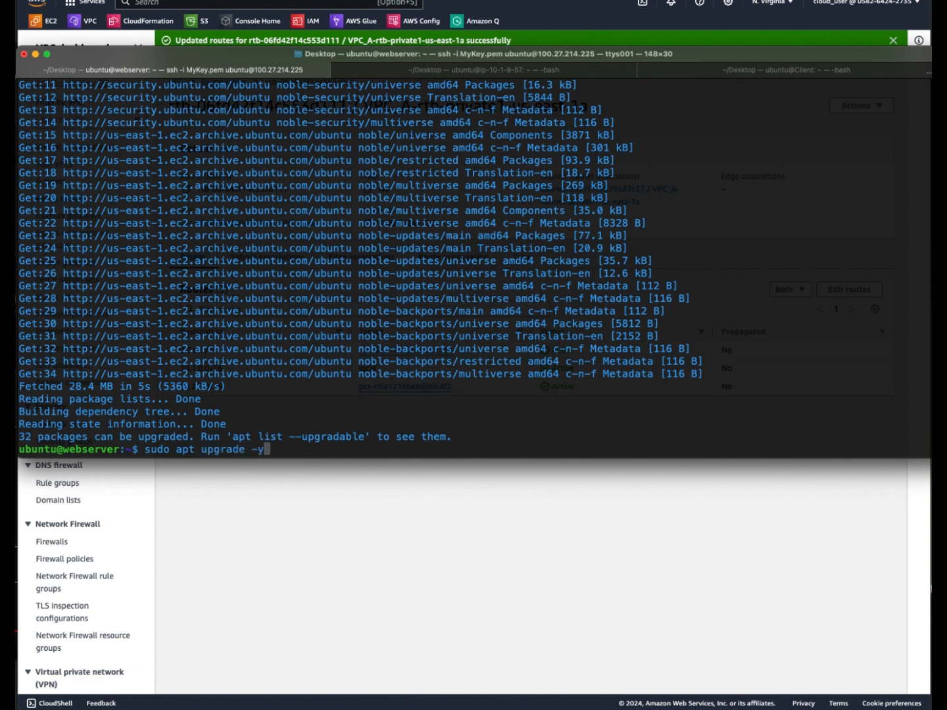
key("Return")
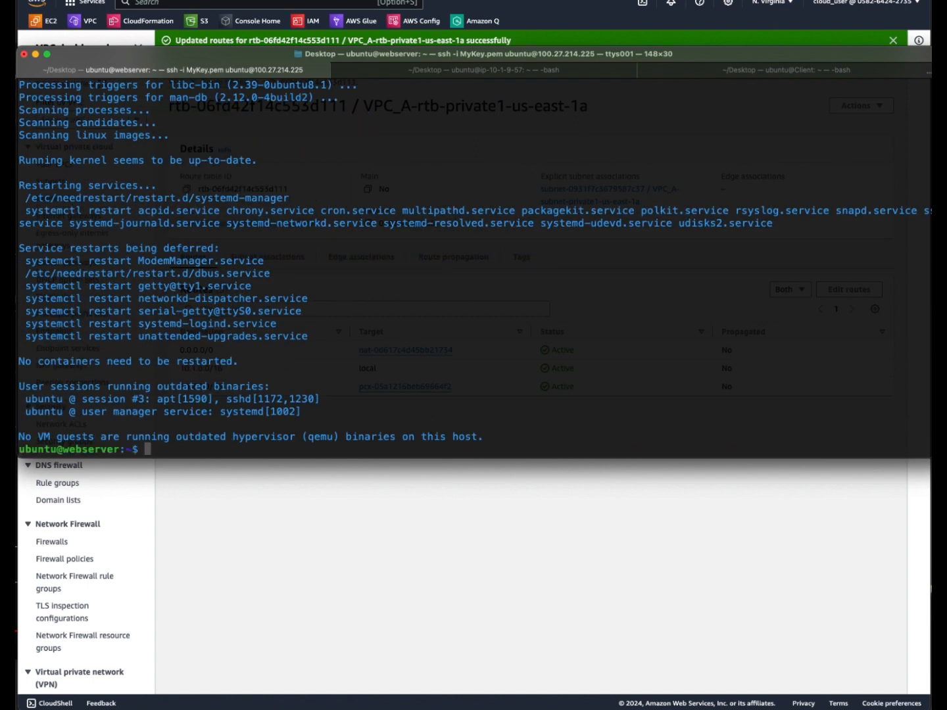
type("sudo apt install nginx")
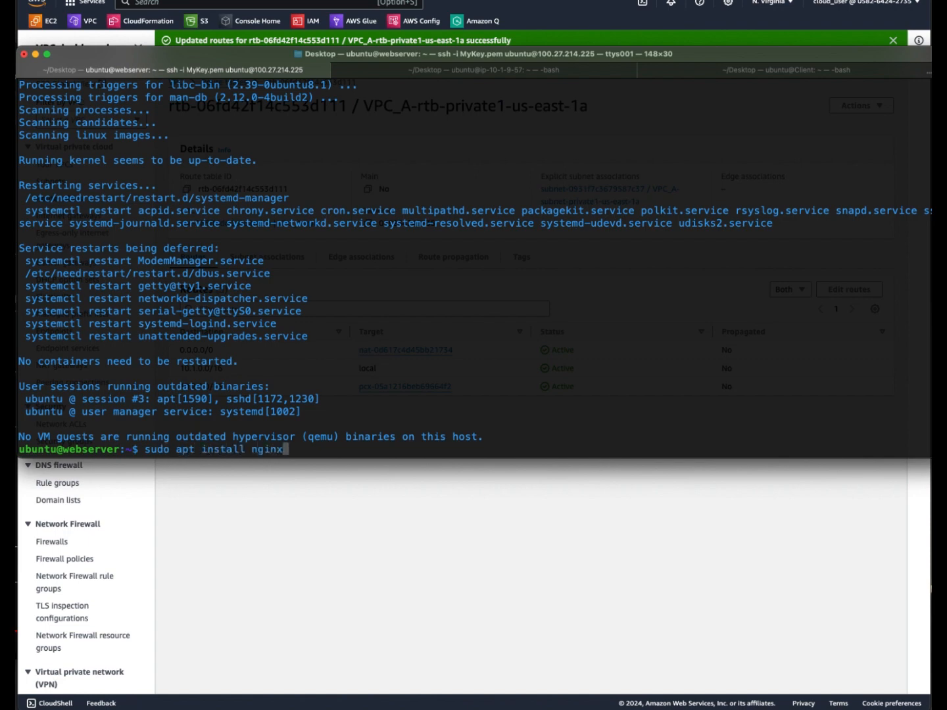
key("Return")
type("y")
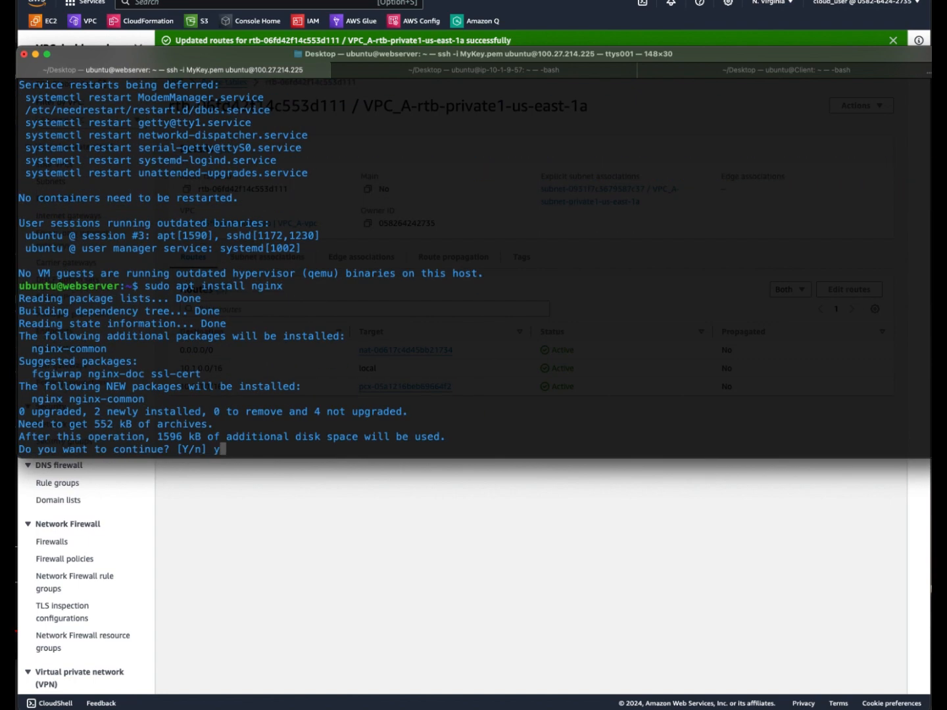
key("Return")
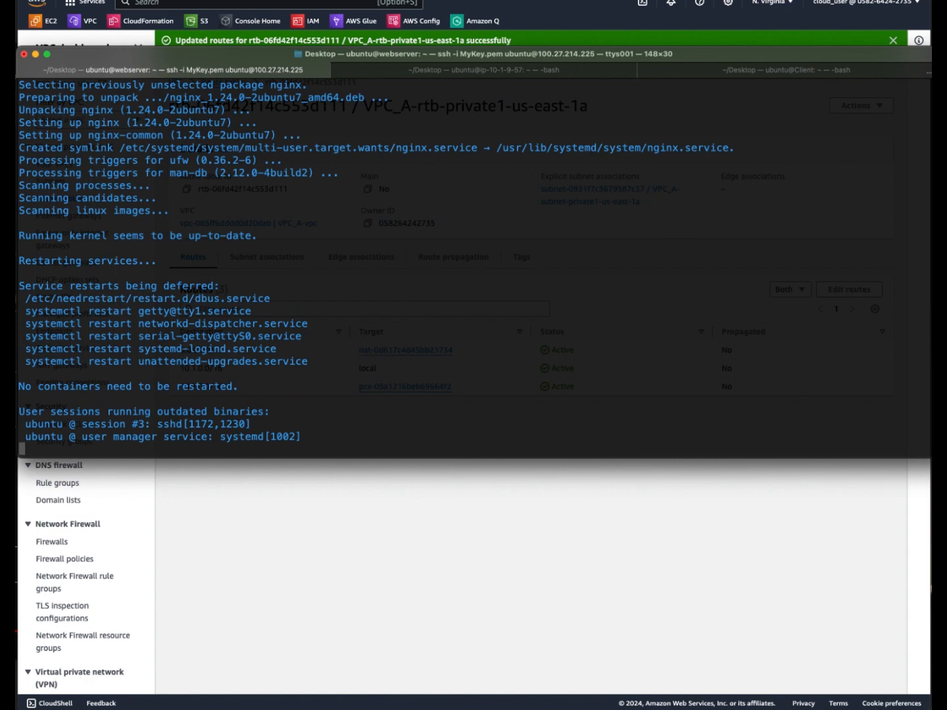
- Open /var/www/html/index.nginx-debian.html on the web server for editing in nano with sudo
type("sud")
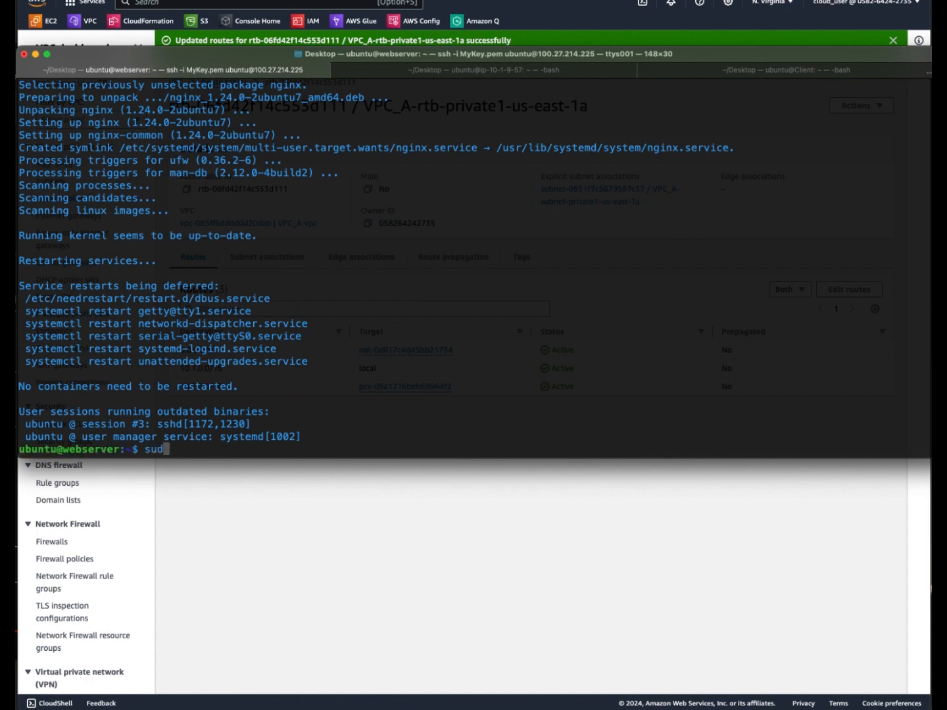
type("o v")
key("BackSpace")
type("nano ")
type("/var/ww")
type("w/")
type("h")
key("Tab")
type("i")
key("Tab")
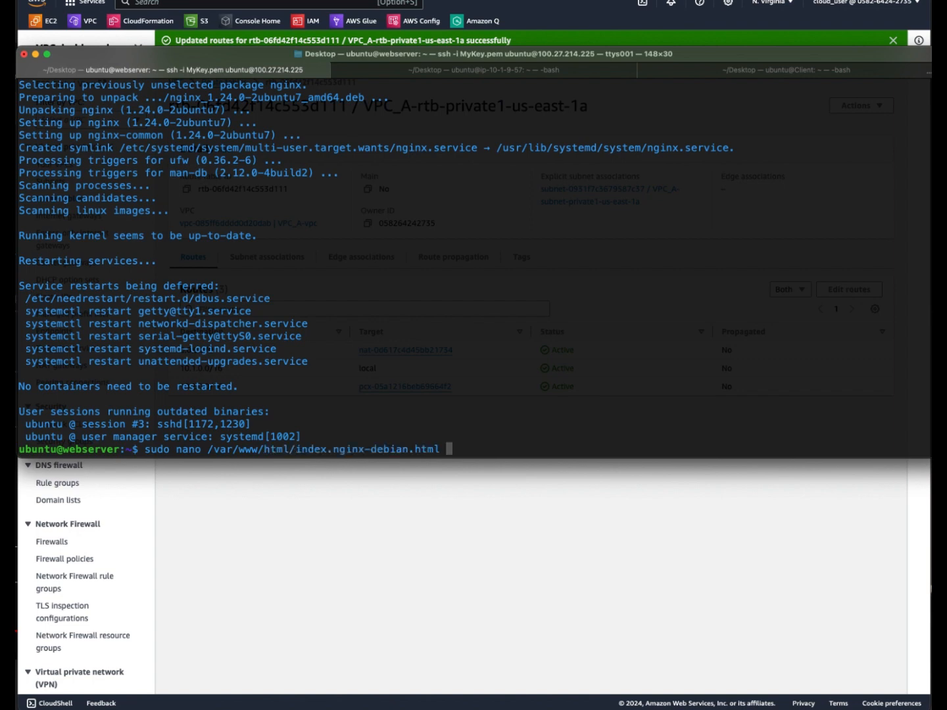
key("Return")
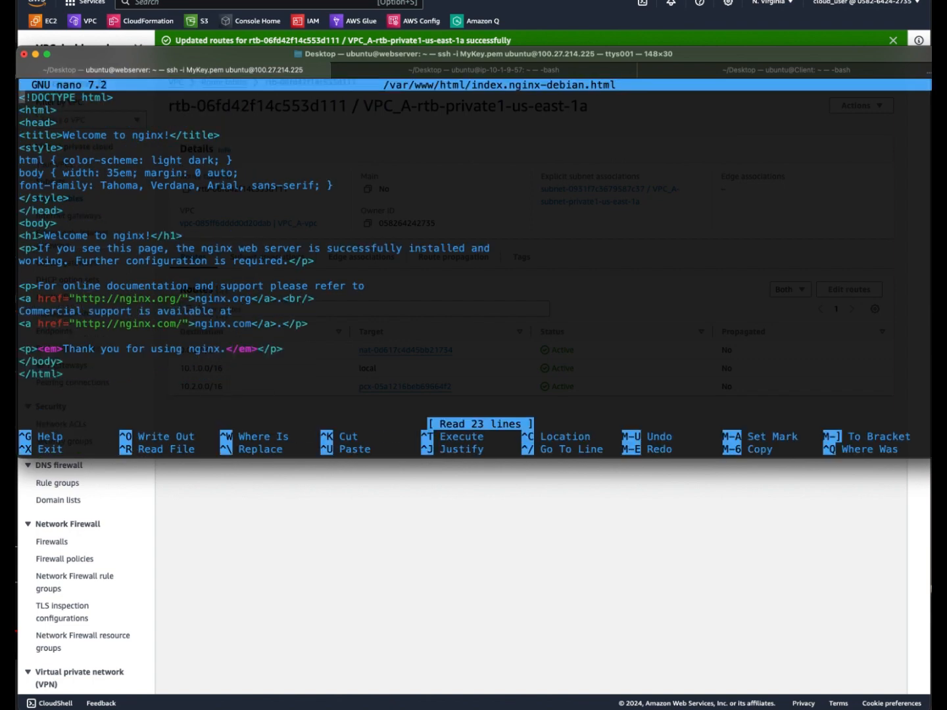
- Change the page's h1 heading to "Welcome to AWS NGINX SERVER!"
key("Down")
key("Down")
key("Down")
key("Down")
key("Down")
key("Down")
key("Down")
key("Down")
key("Down")
key("Down")
key("Down")
key("Right")
key("Right")
key("Right")
key("Right")
key("Right")
key("Right")
key("Right")
key("Right")
key("Right")
key("Right")
key("Right")
key("Right")
key("Right")
key("Right")
key("Right")
key("Right")
key("Right")
key("Right")
key("Right")
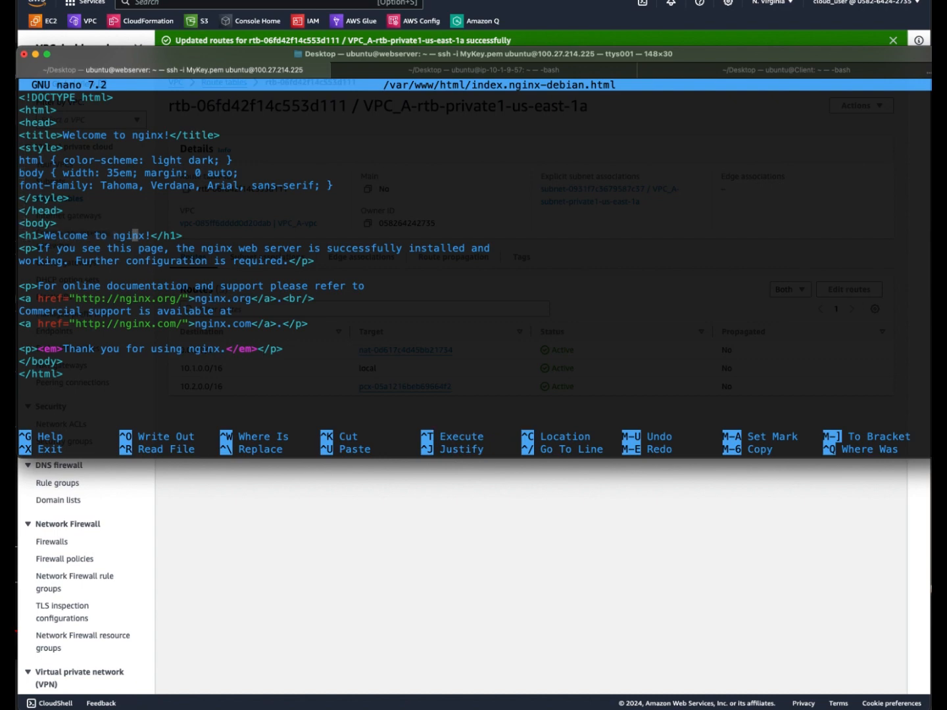
key("Right")
key("Right")
key("BackSpace")
key("BackSpace")
key("BackSpace")
key("BackSpace")
key("BackSpace")
type("AWS")
type(" NGIN")
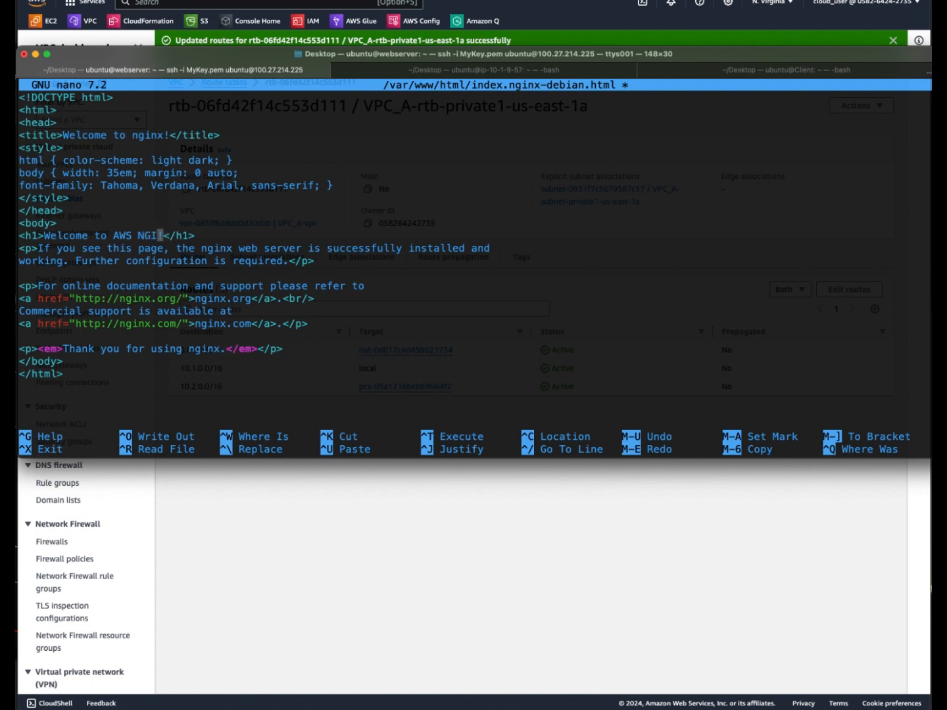
type("X SERVER")
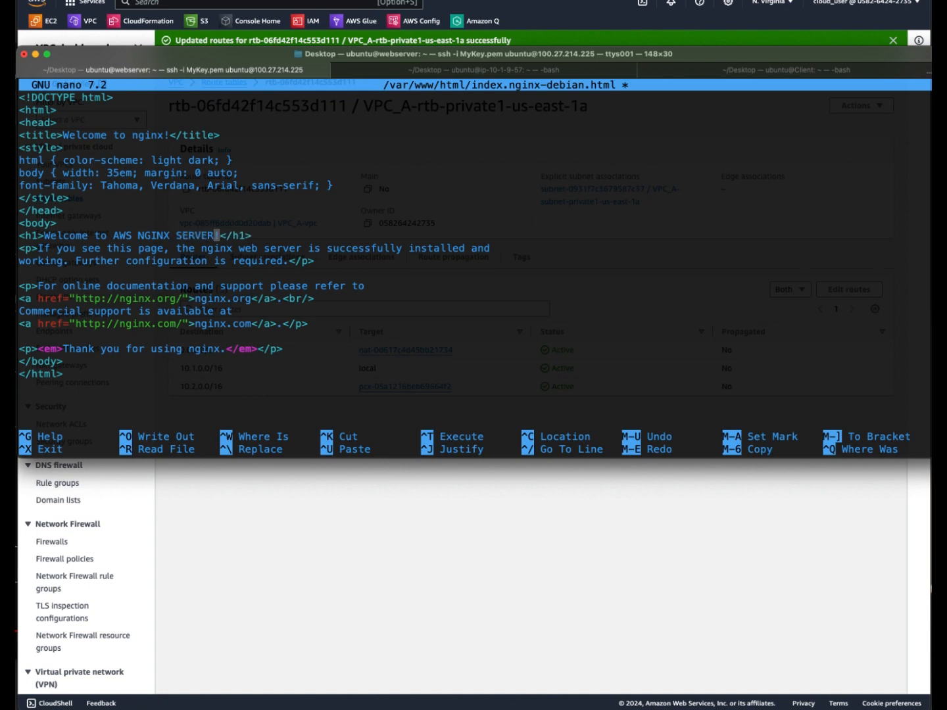
- Change the page's title tag to "Welcome to AWS NGINX SERVER !" and save the file under the same name, exiting nano
key("Up")
key("Up")
key("Up")
key("Up")
key("Up")
key("Up")
key("Up")
key("Up")
key("Left")
key("Left")
key("Left")
key("Left")
key("Left")
key("Left")
key("Left")
key("Left")
key("BackSpace")
key("BackSpace")
key("BackSpace")
key("BackSpace")
key("BackSpace")
type("AWS NGINS")
key("BackSpace")
type("X SEFV")
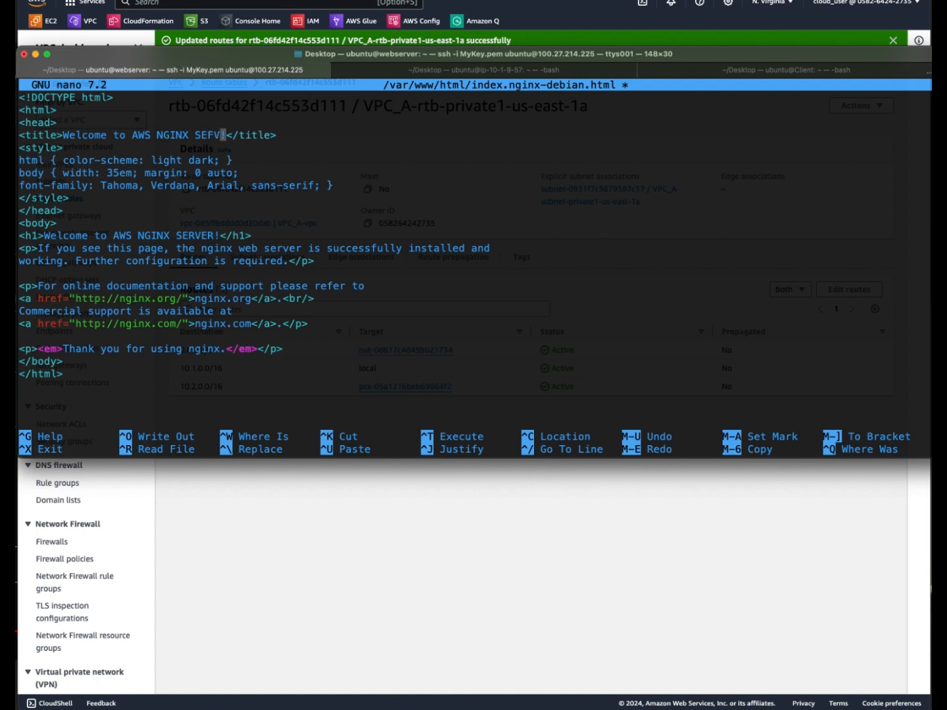
key("BackSpace")
key("BackSpace")
type("RVER")
key("ctrl+x")
key("y")
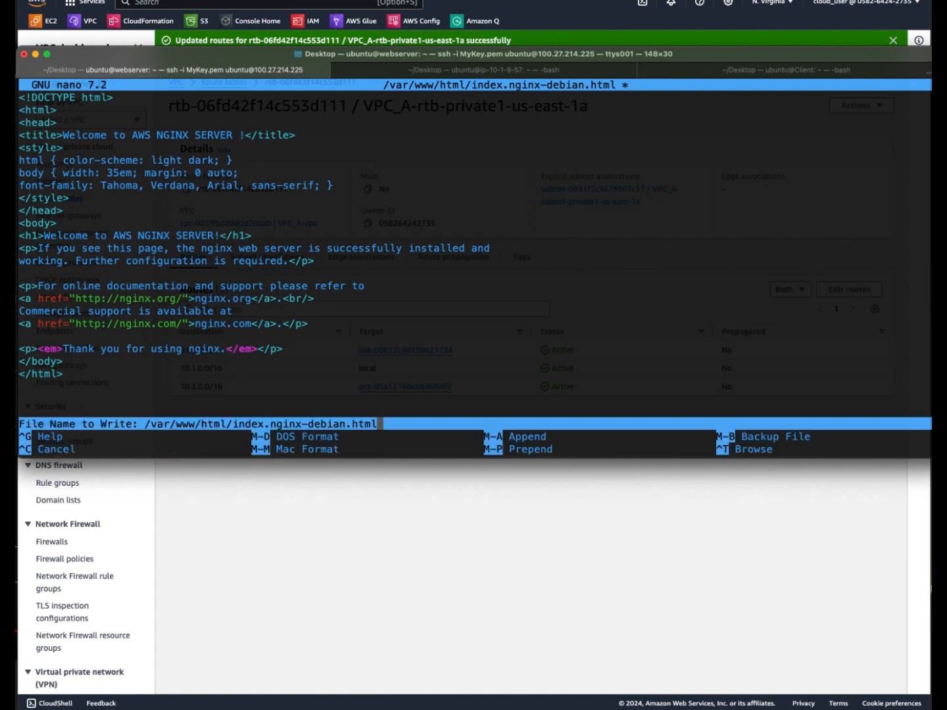
key("Return")
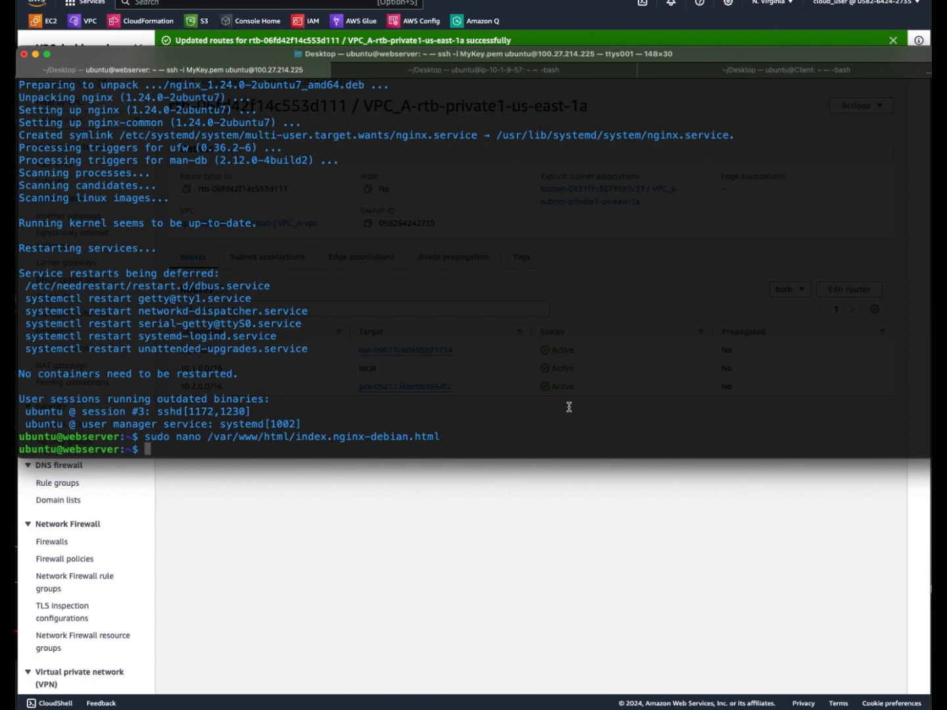
type("ssh")
left_click(564, 539)
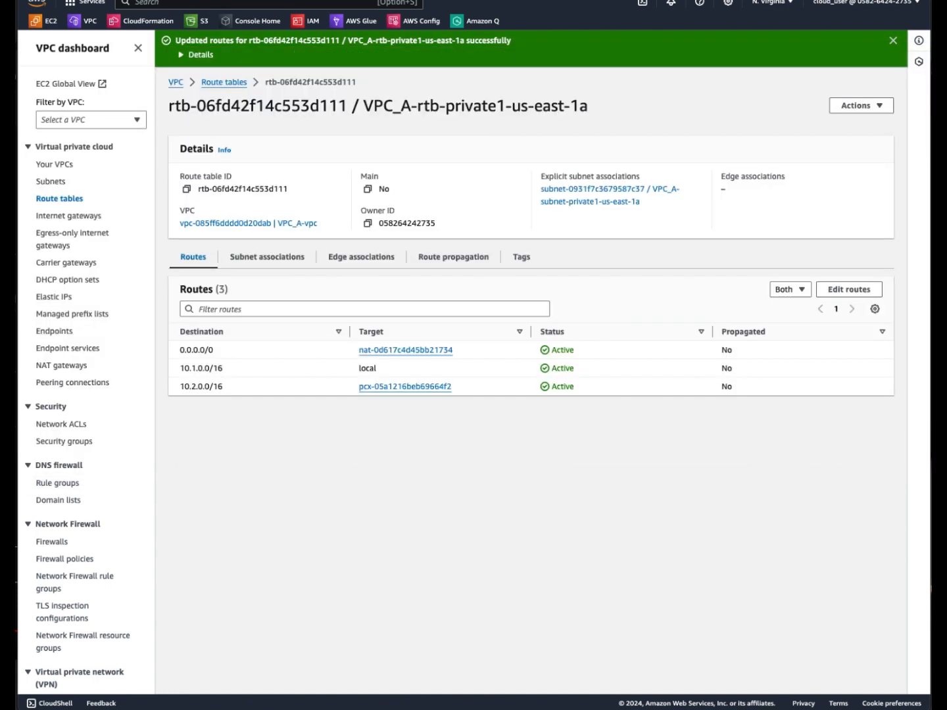
left_click(263, 0)
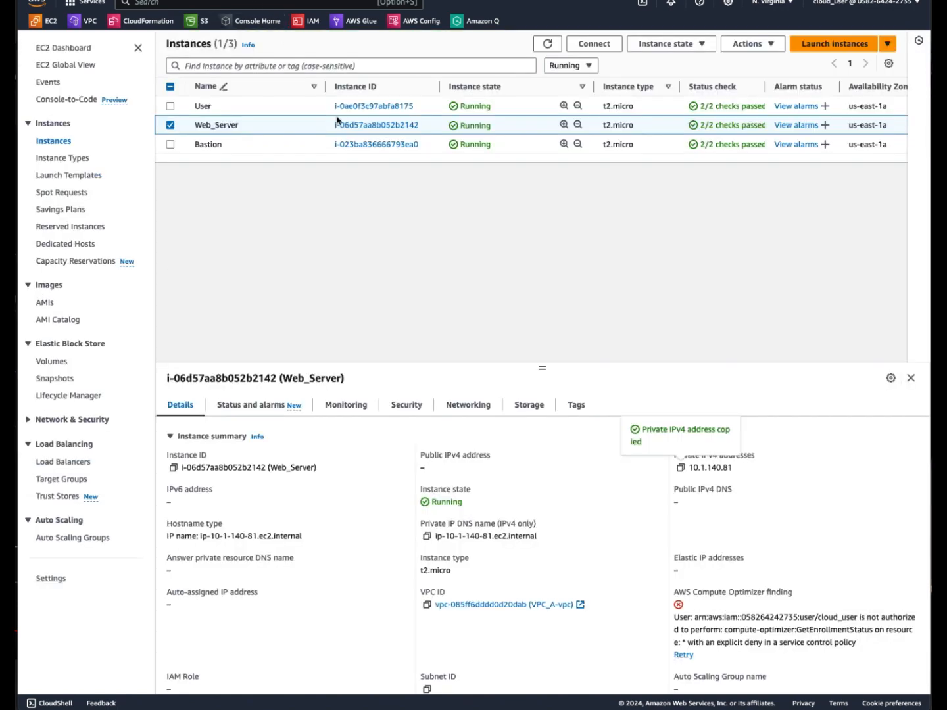
left_click(170, 125)
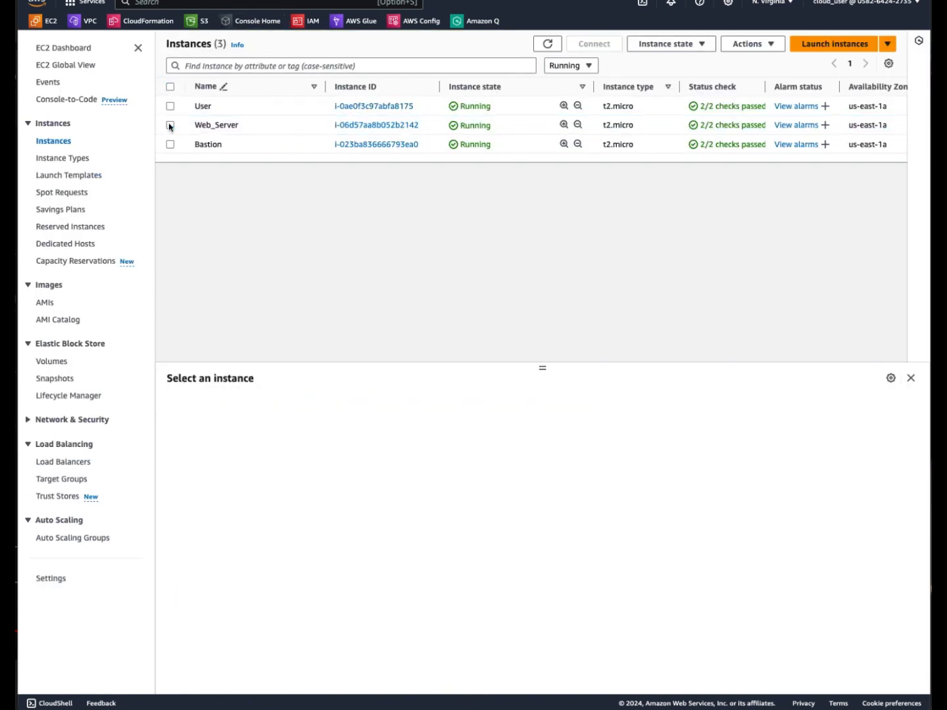
left_click(170, 107)
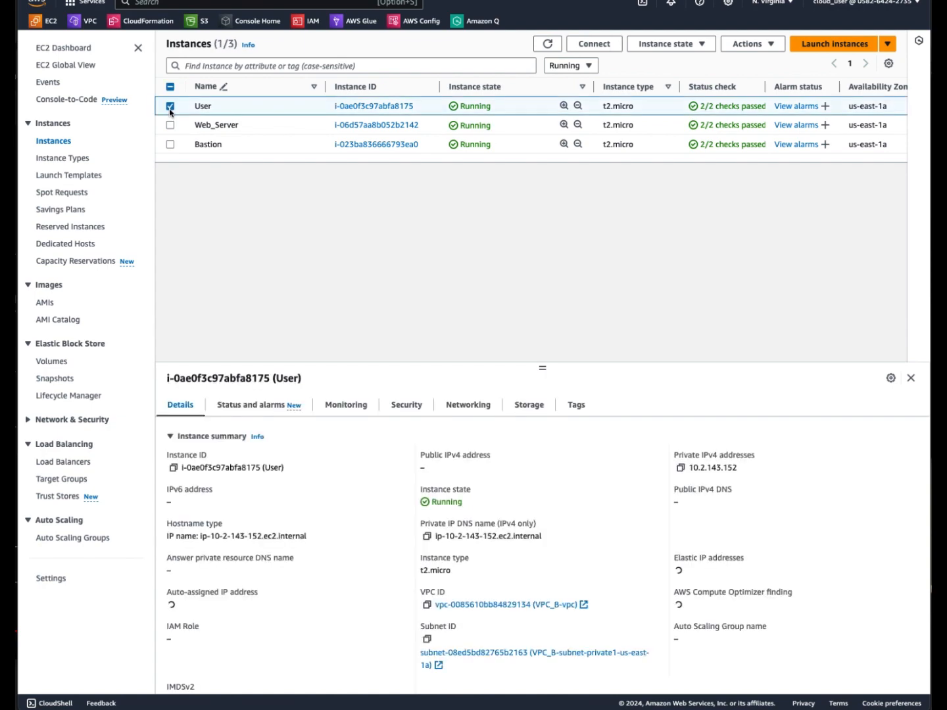
left_click(681, 467)
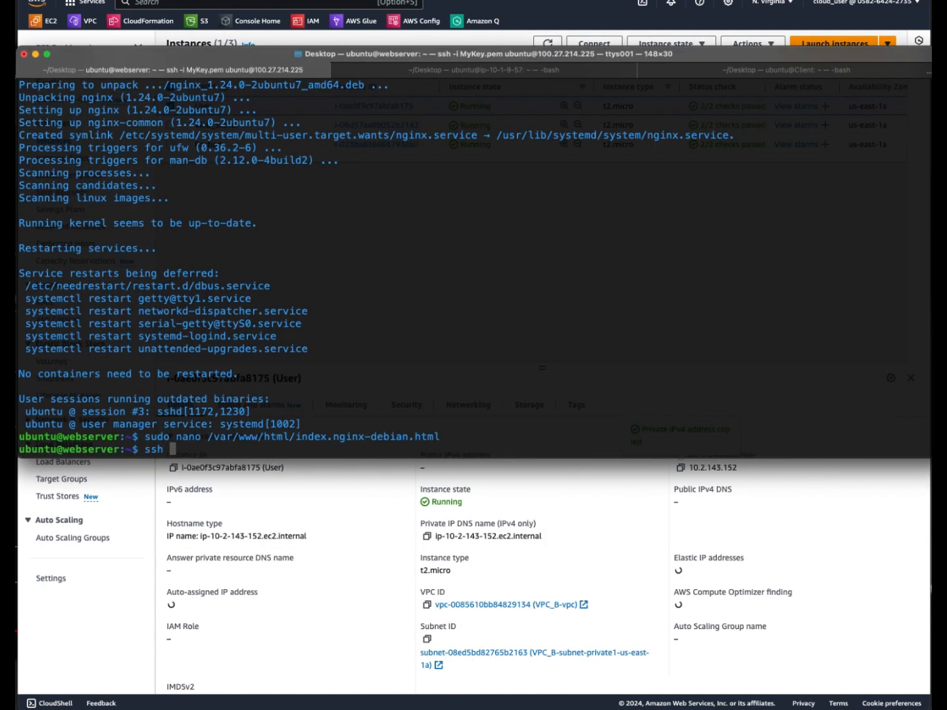
key("super+Tab")
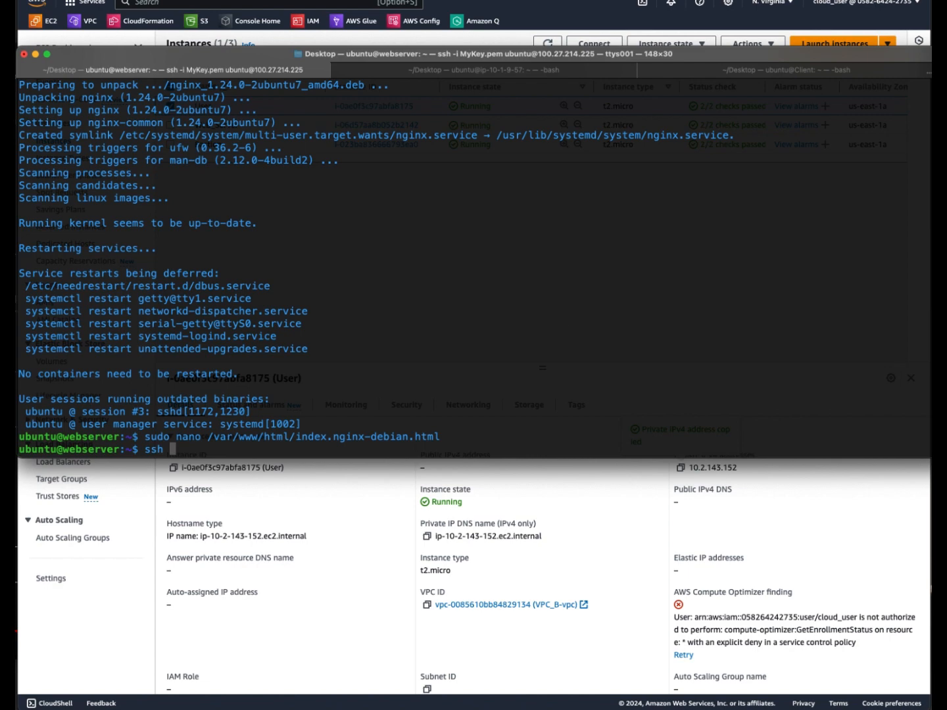
type("-i mykey.pem ubuntu@")
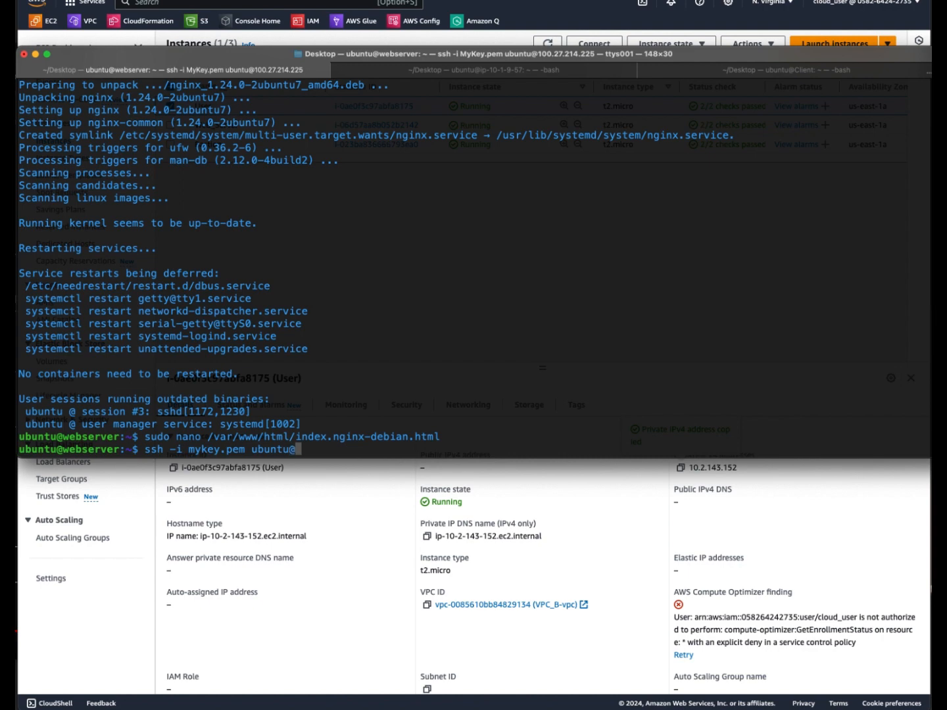
key("super+v")
key("Return")
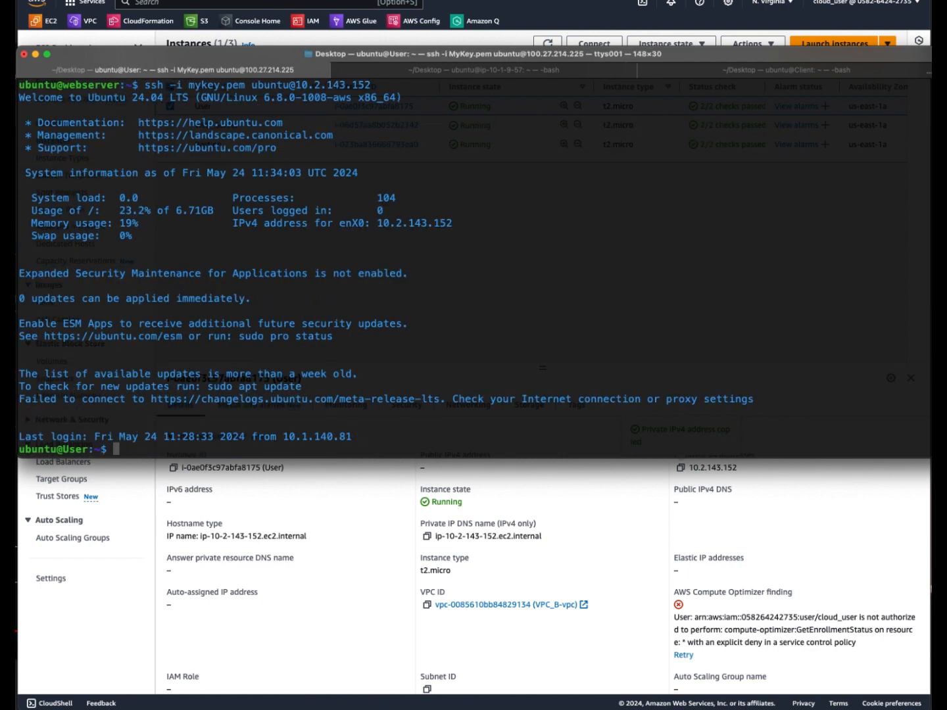
- Copy Web_Server's private IPv4 address from the EC2 console and request 10.1.140.81 with curl from the User instance
type("curl")
left_click(374, 522)
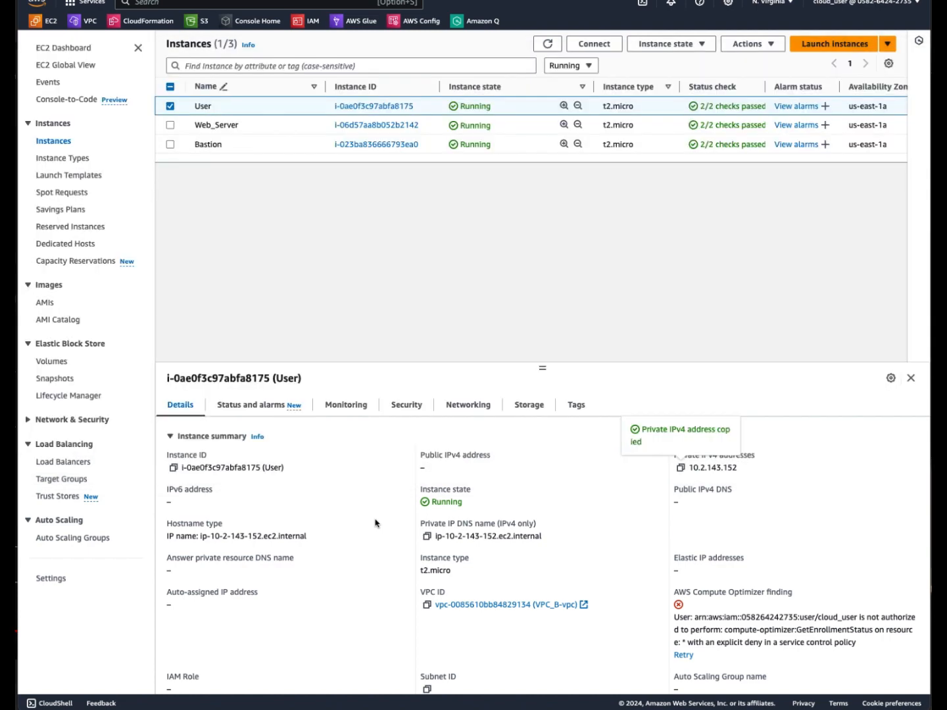
left_click(170, 106)
left_click(170, 125)
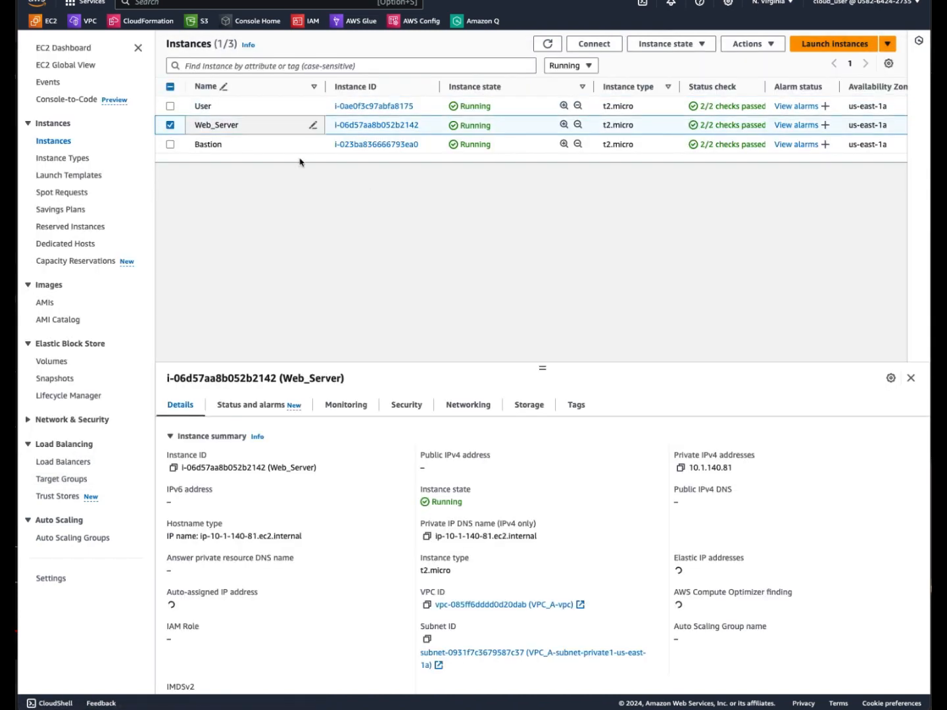
left_click(681, 468)
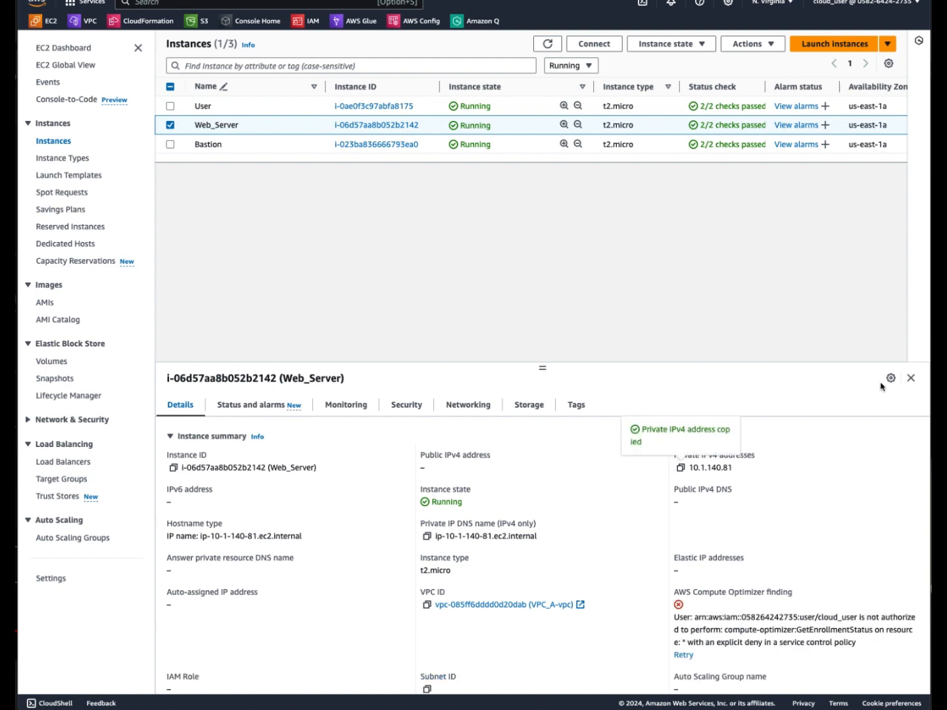
key("super+Tab")
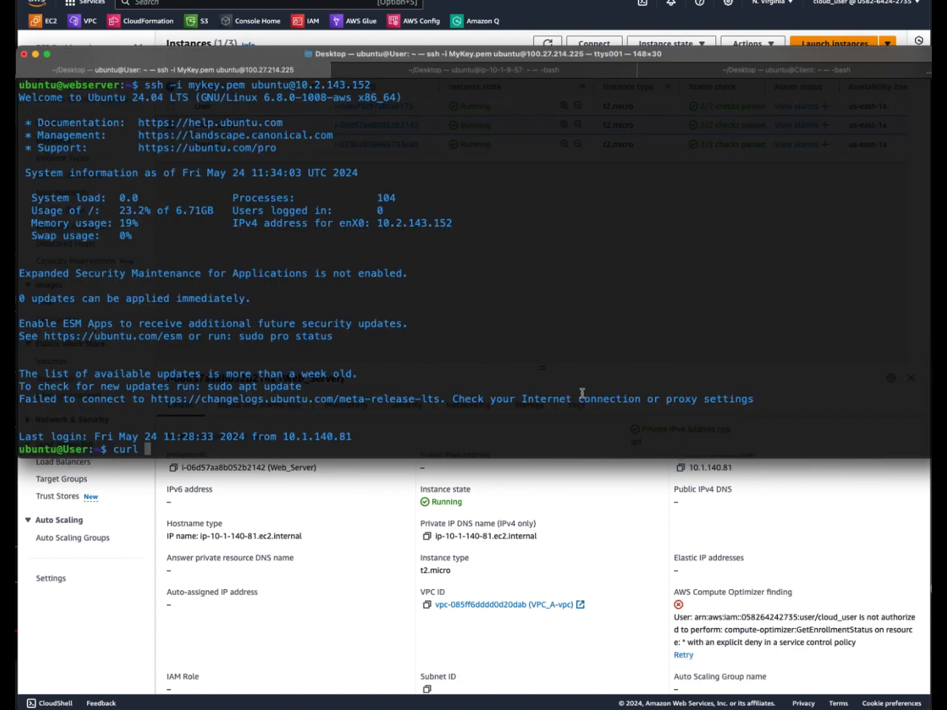
key("super+v")
key("Return")
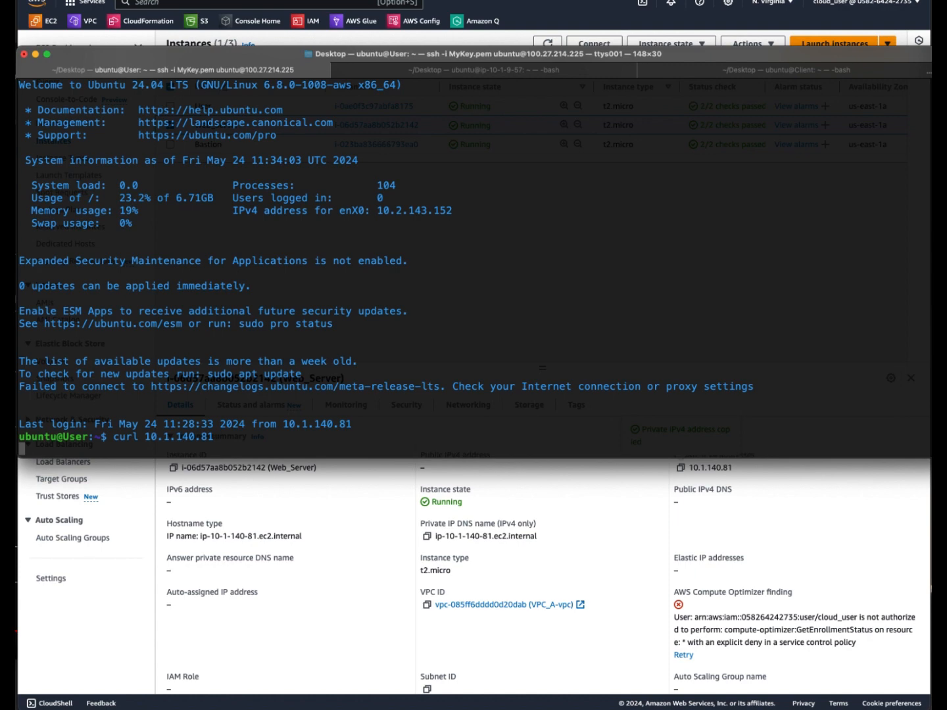
- In the EC2 console, open Web_Server's security group launch-wizard-2 and start editing its inbound rules
left_click(520, 524)
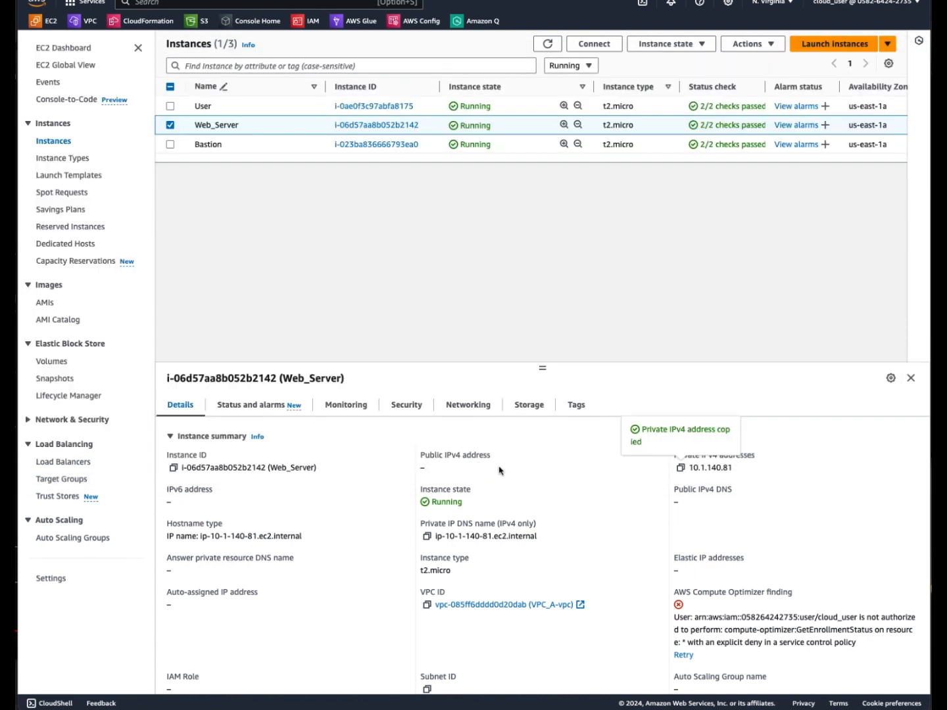
left_click(400, 407)
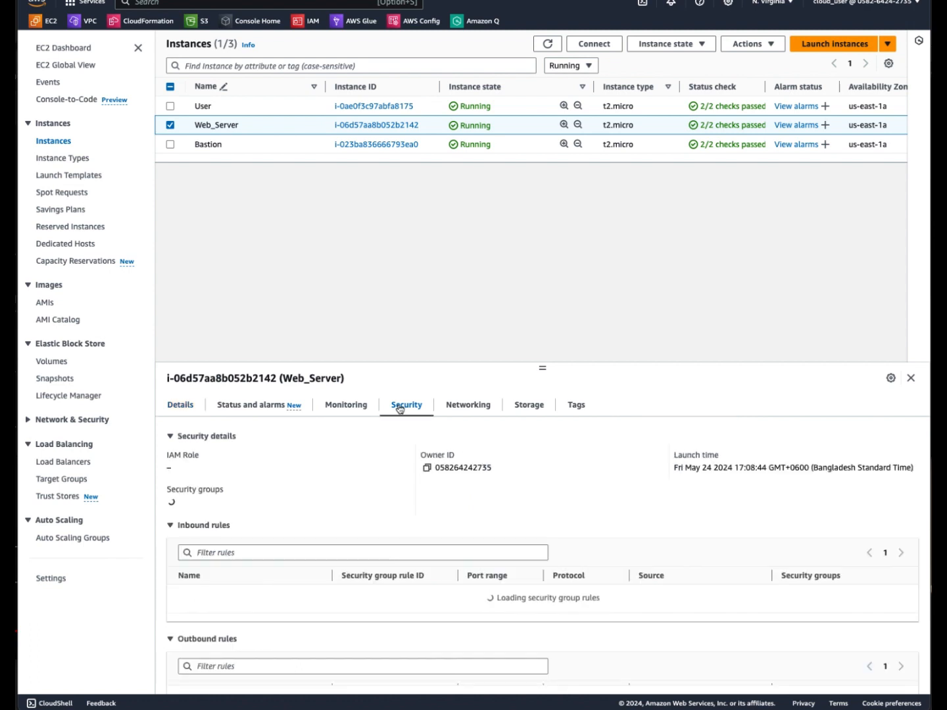
scroll(482, 484, "down", 3)
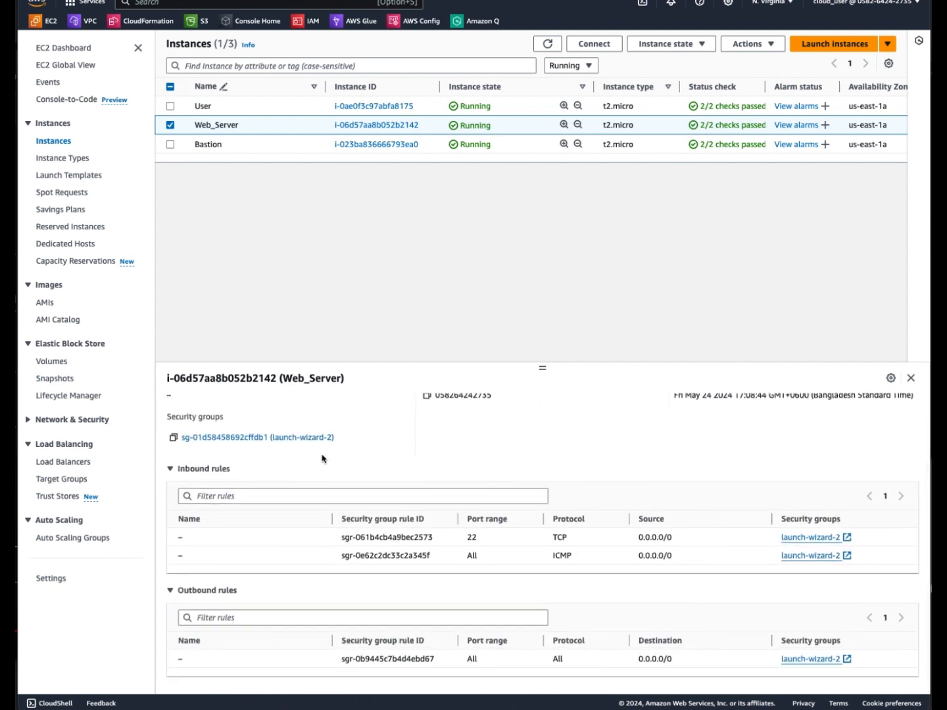
left_click(308, 437)
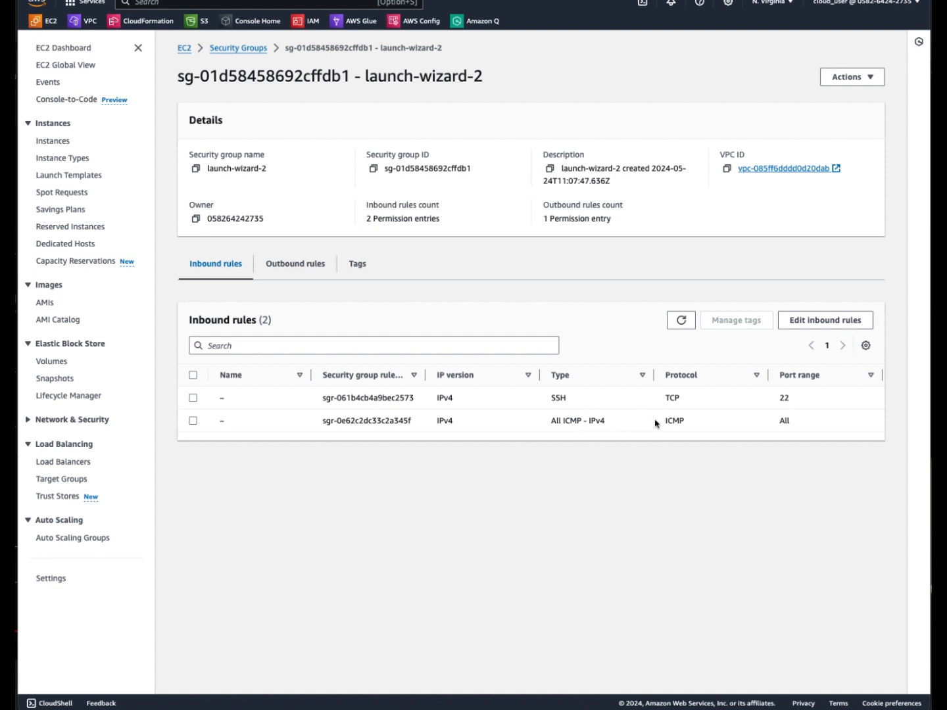
left_click(830, 326)
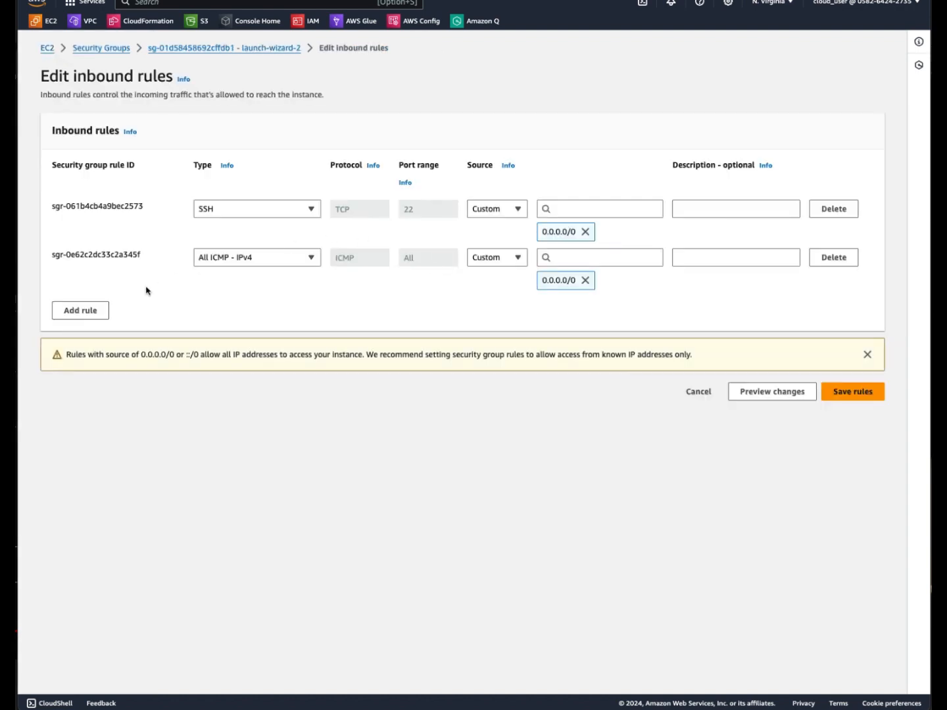
- Add an inbound HTTP rule on port 80 with source 0.0.0.0/0 to launch-wizard-2 and save the rules
left_click(97, 311)
left_click(254, 306)
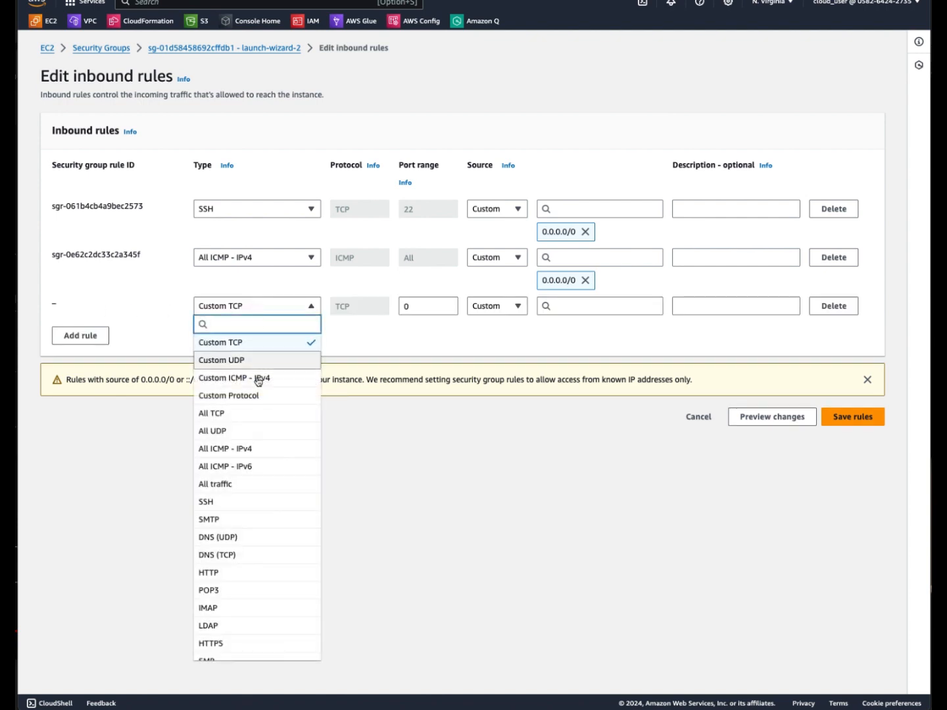
left_click(260, 571)
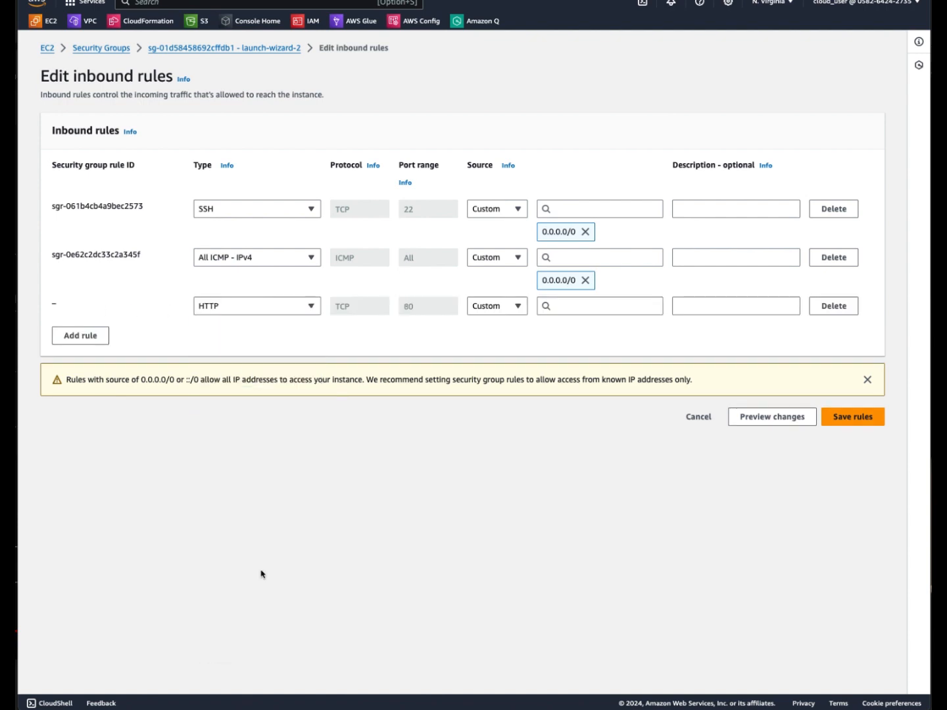
left_click(579, 304)
left_click(578, 347)
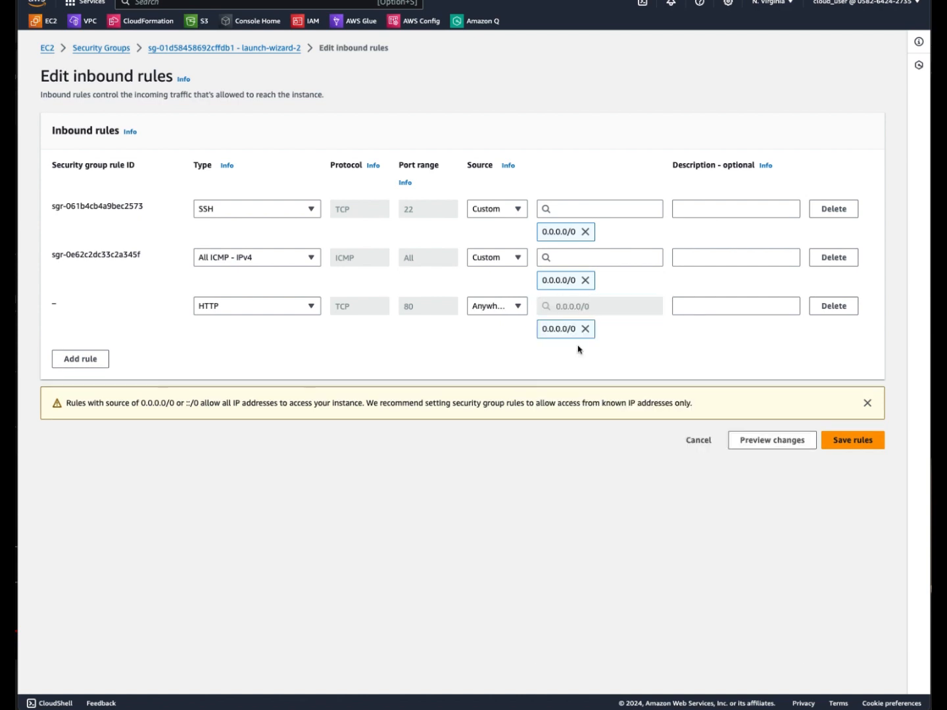
left_click(843, 438)
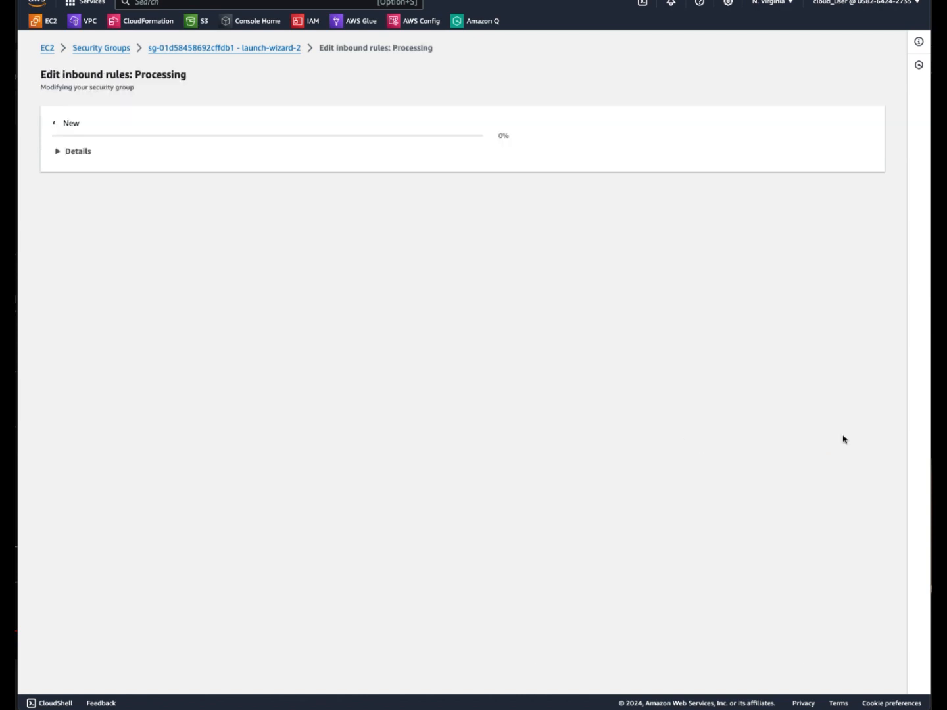
- Switch to the User instance's terminal and check the h1 heading and title in the curl response from 10.1.140.81
left_click(929, 418)
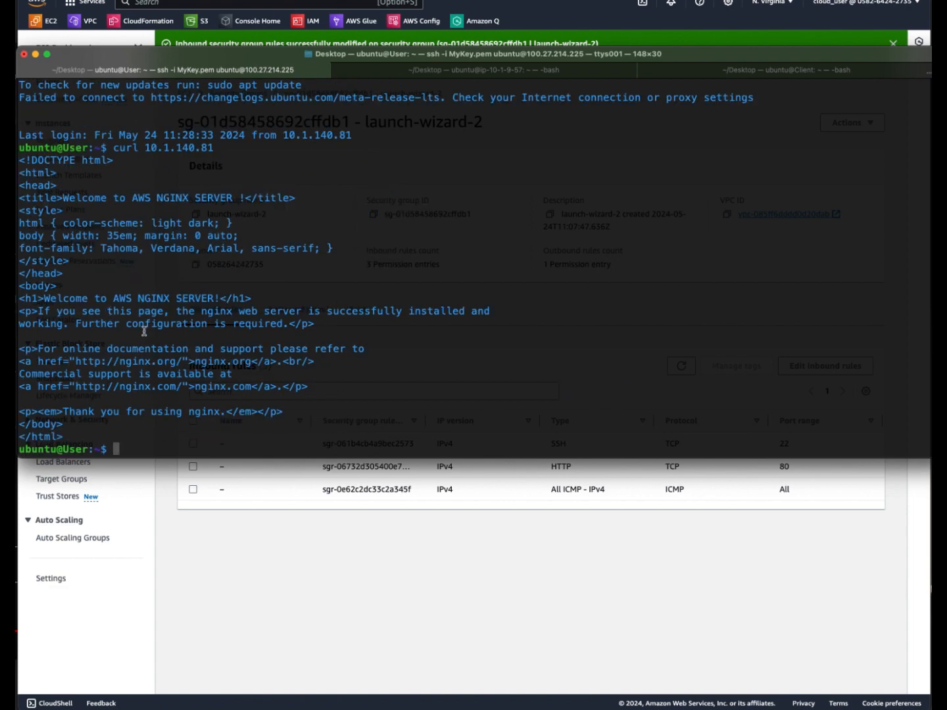
left_click_drag(127, 302, 209, 300)
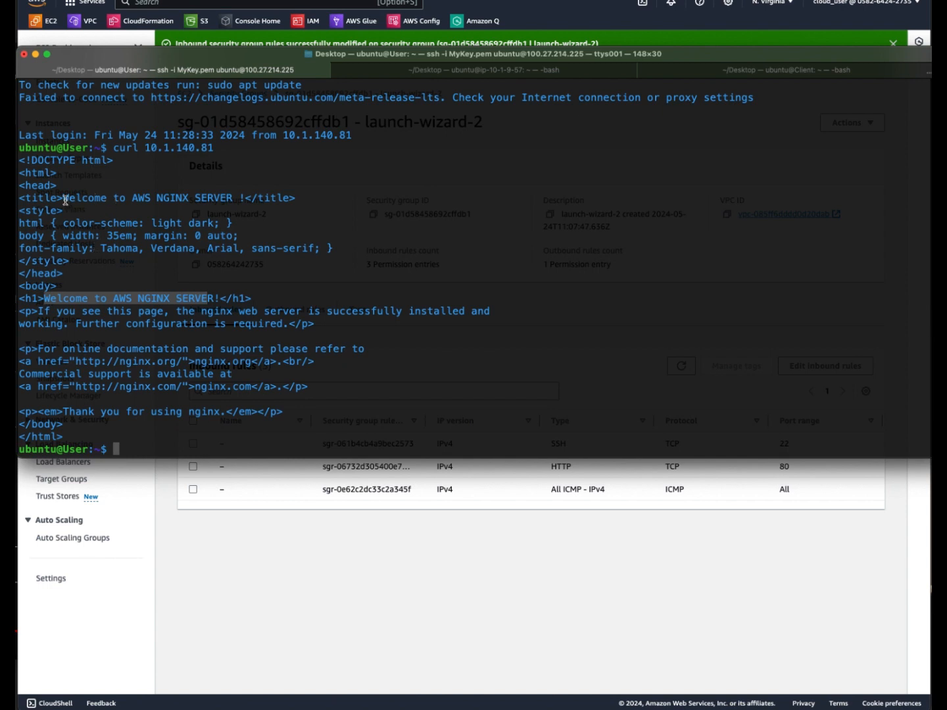
left_click_drag(63, 198, 249, 192)
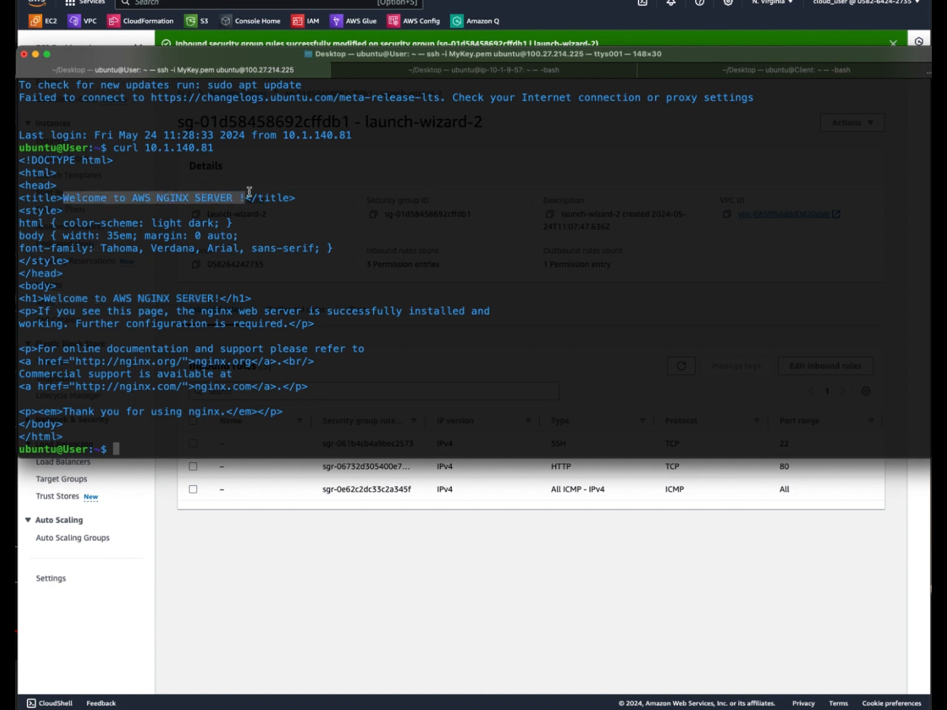
left_click(289, 353)
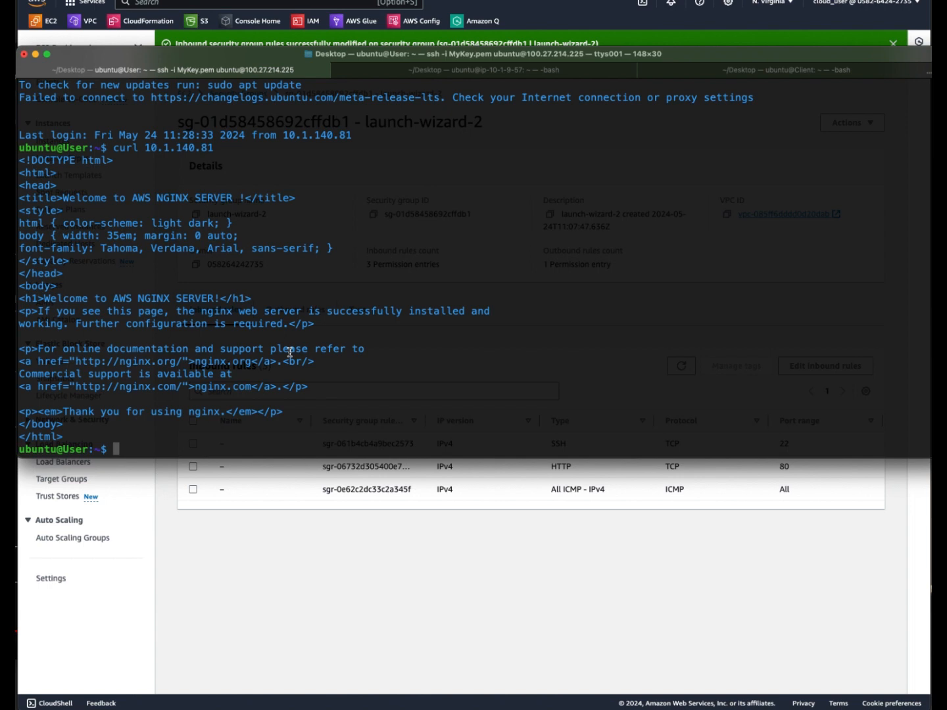
- Write "Thanks" at the User instance's shell prompt without running it
type("e")
key("BackSpace")
type("Thna")
key("BackSpace")
key("BackSpace")
type("anks")
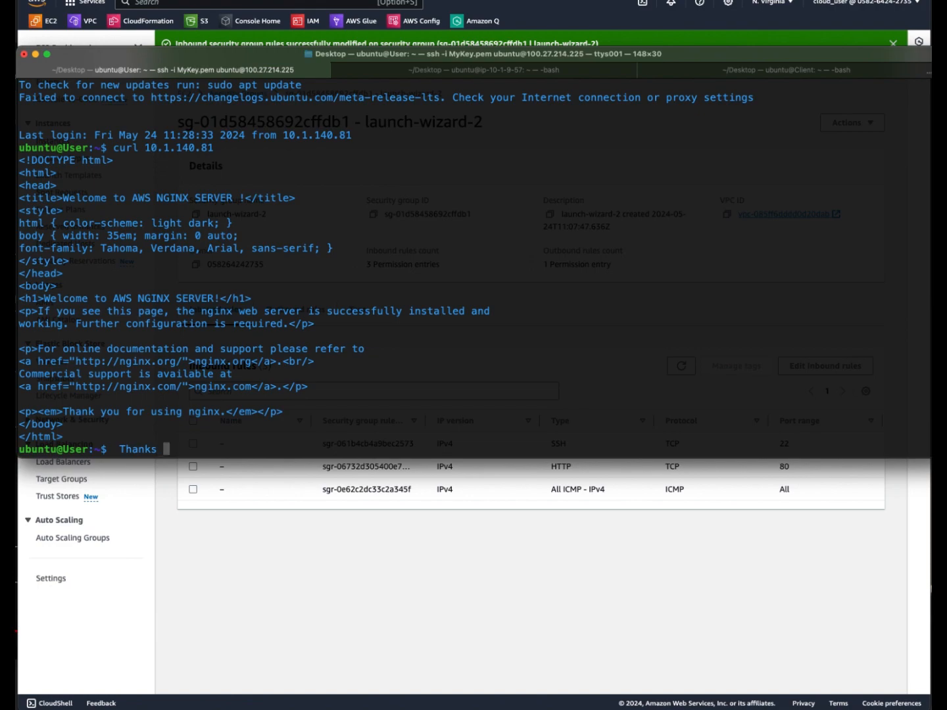